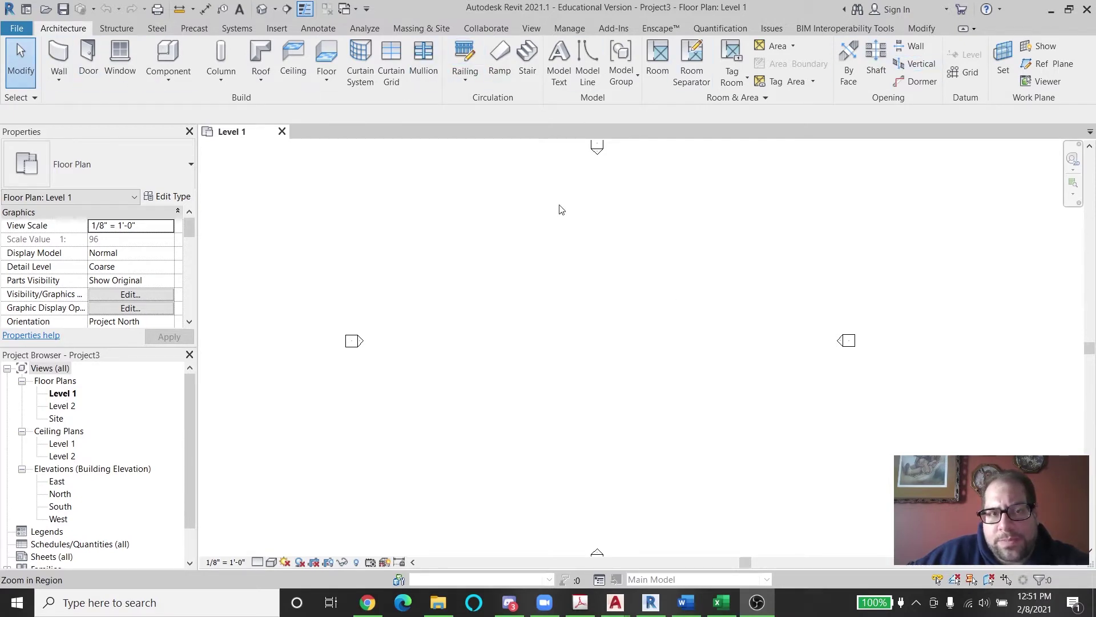
Start the Wall: Architectural tool on Level 1, using a Generic - 8" wall at 20' 0" height.
click(59, 80)
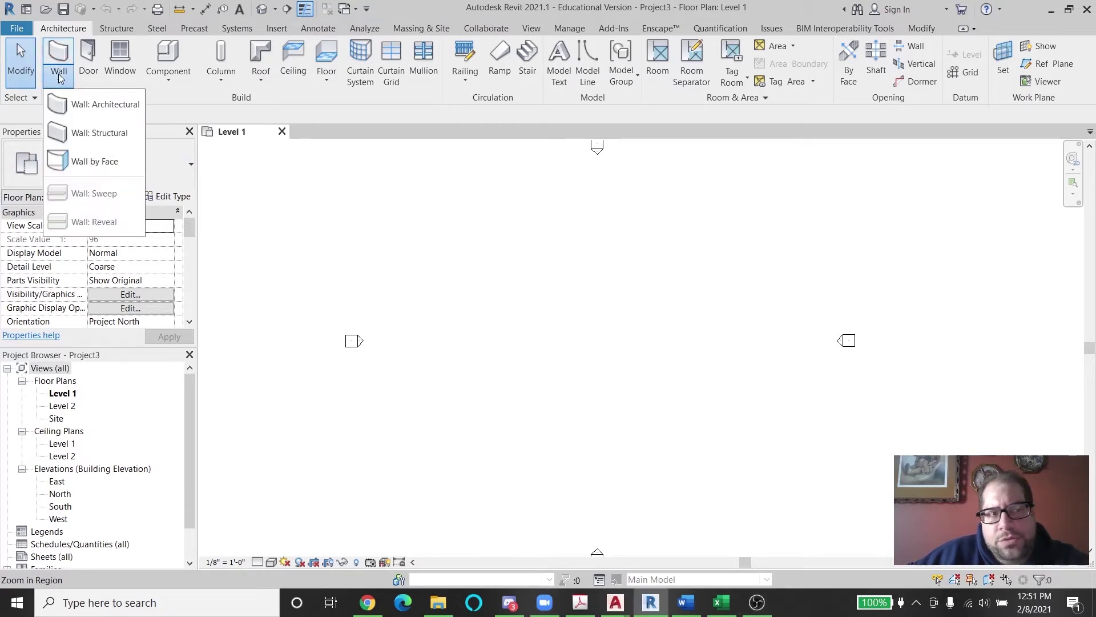
click(115, 106)
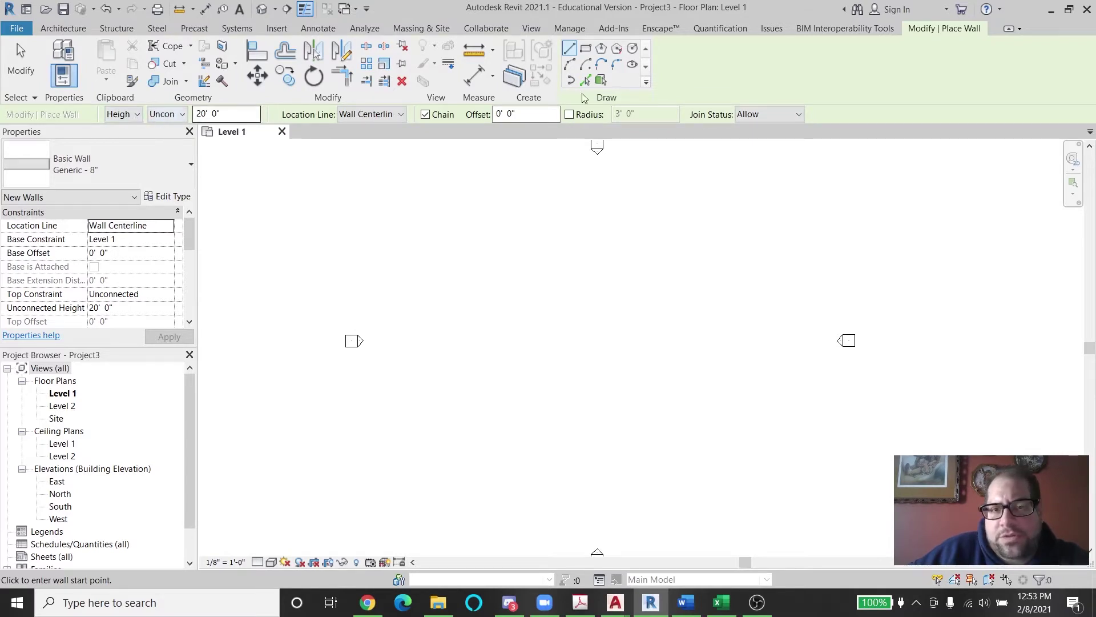
click(385, 118)
click(386, 118)
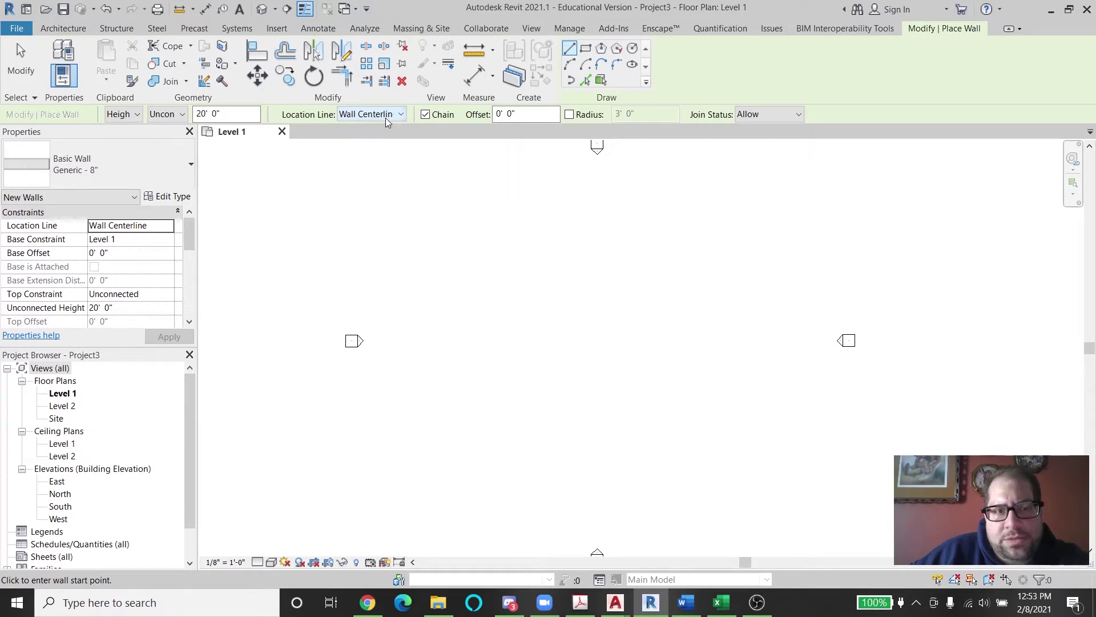
double_click(220, 113)
click(182, 115)
click(182, 115)
click(181, 117)
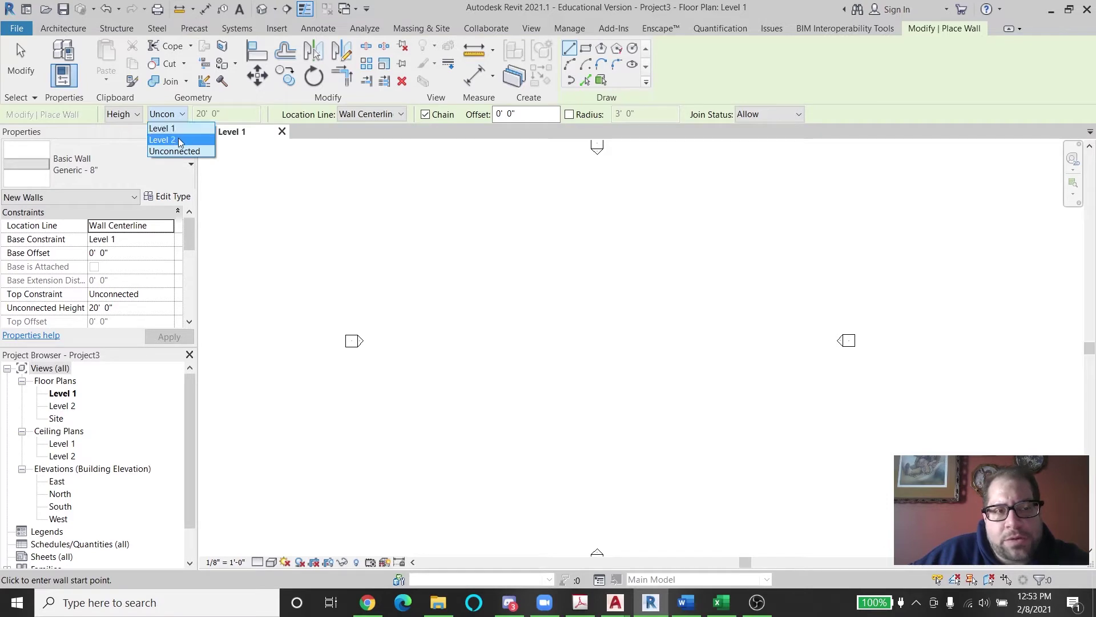
click(178, 116)
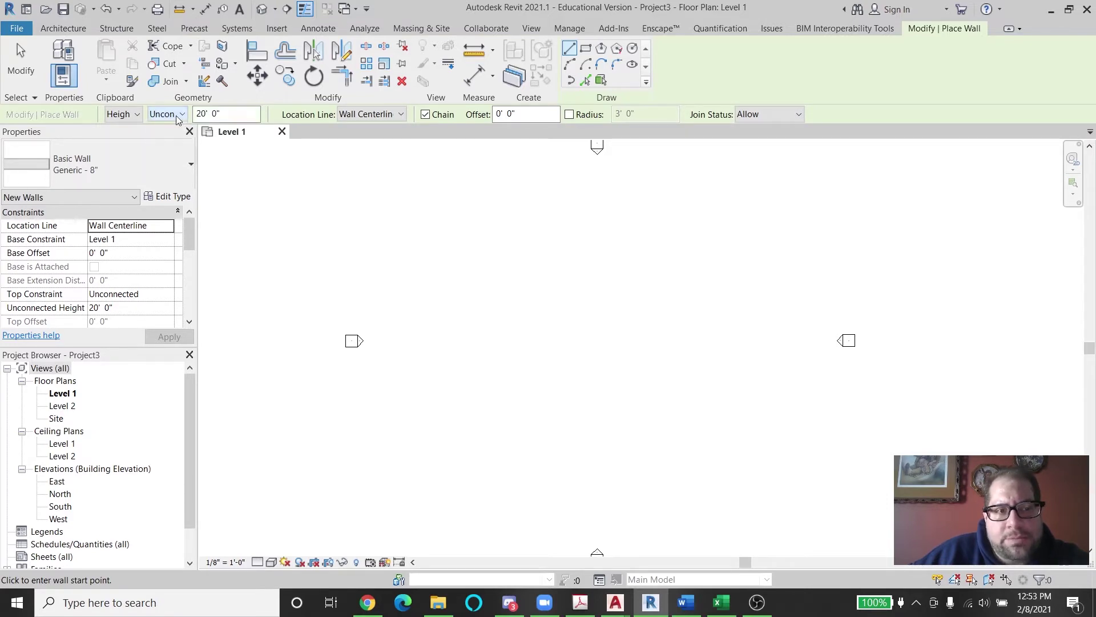
click(122, 240)
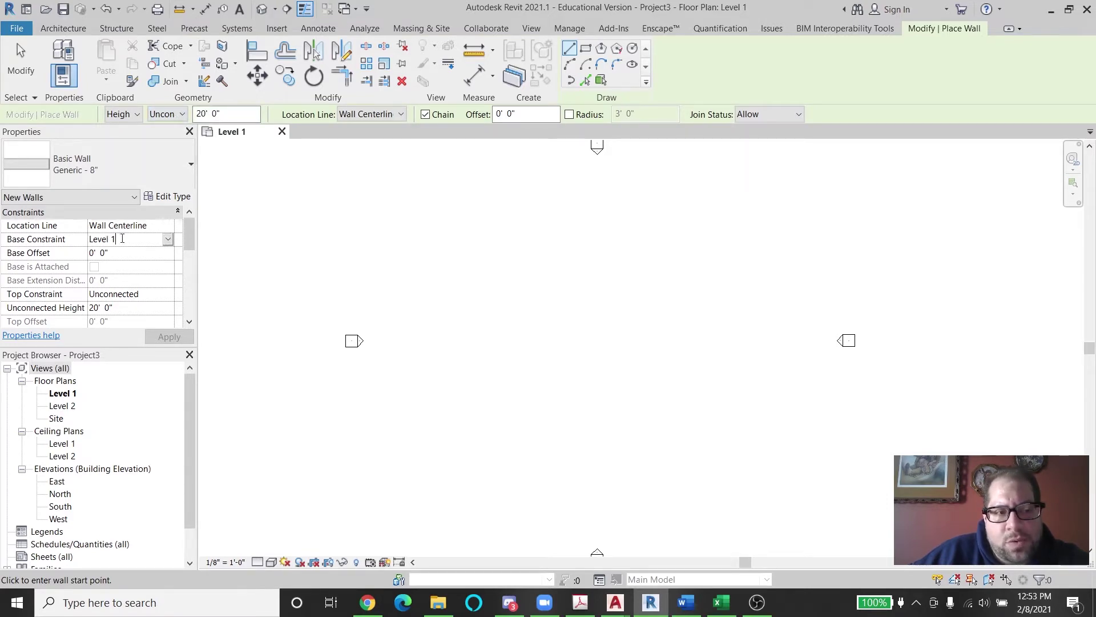
click(181, 117)
click(165, 154)
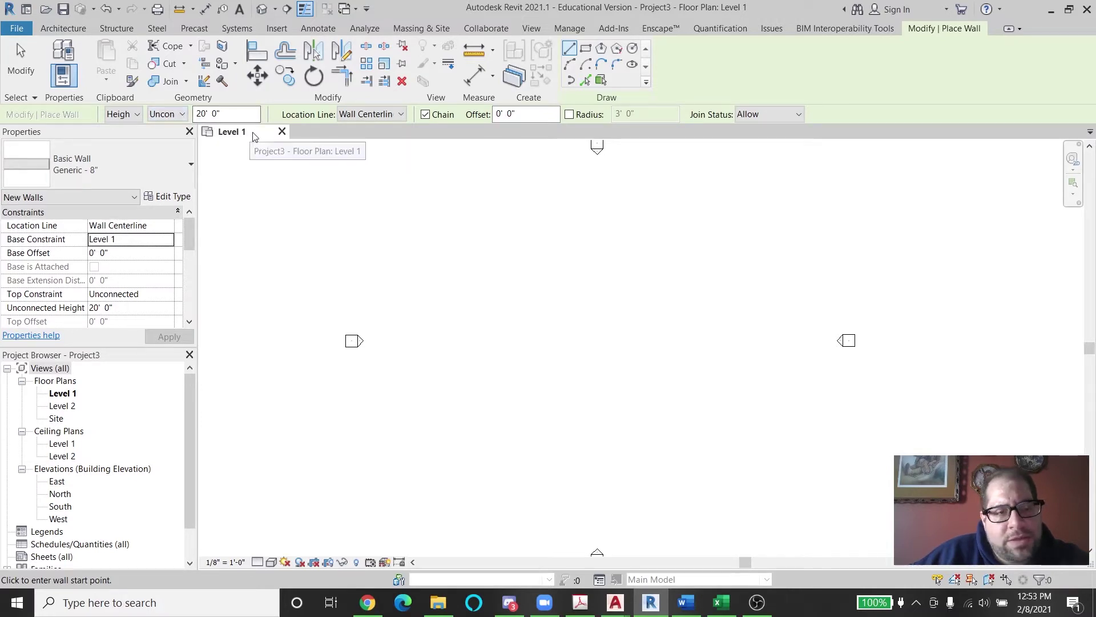
click(229, 114)
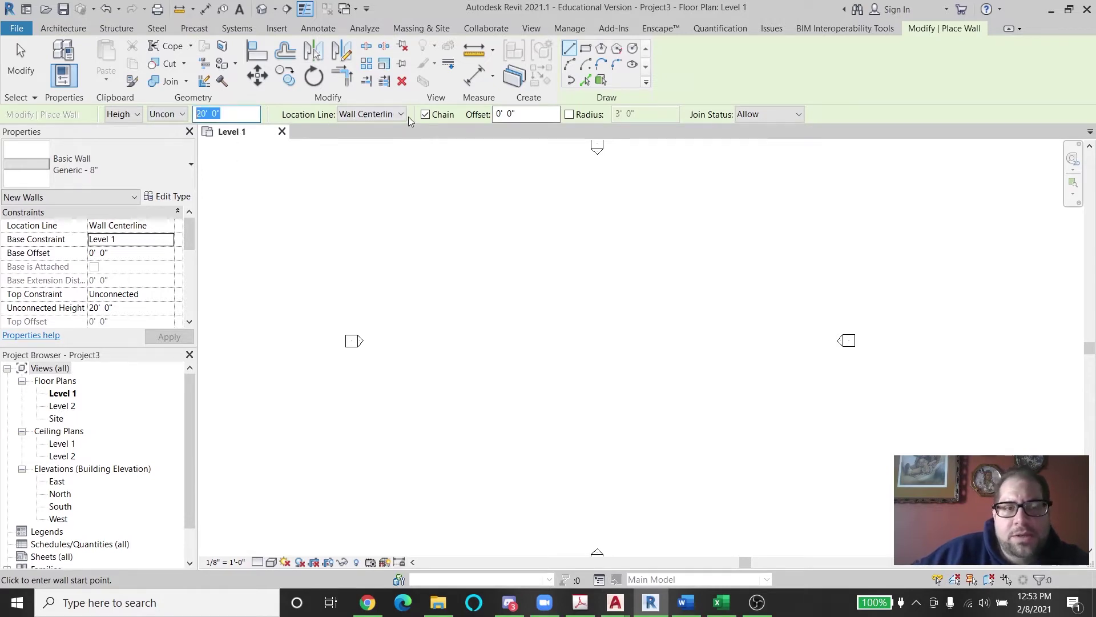
click(181, 117)
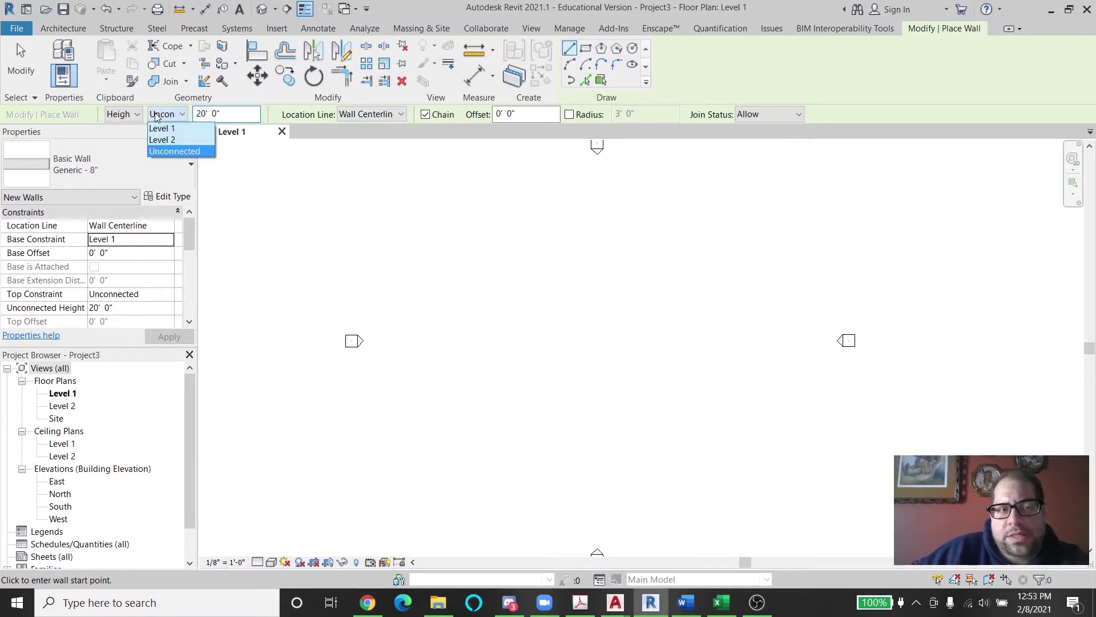
click(174, 150)
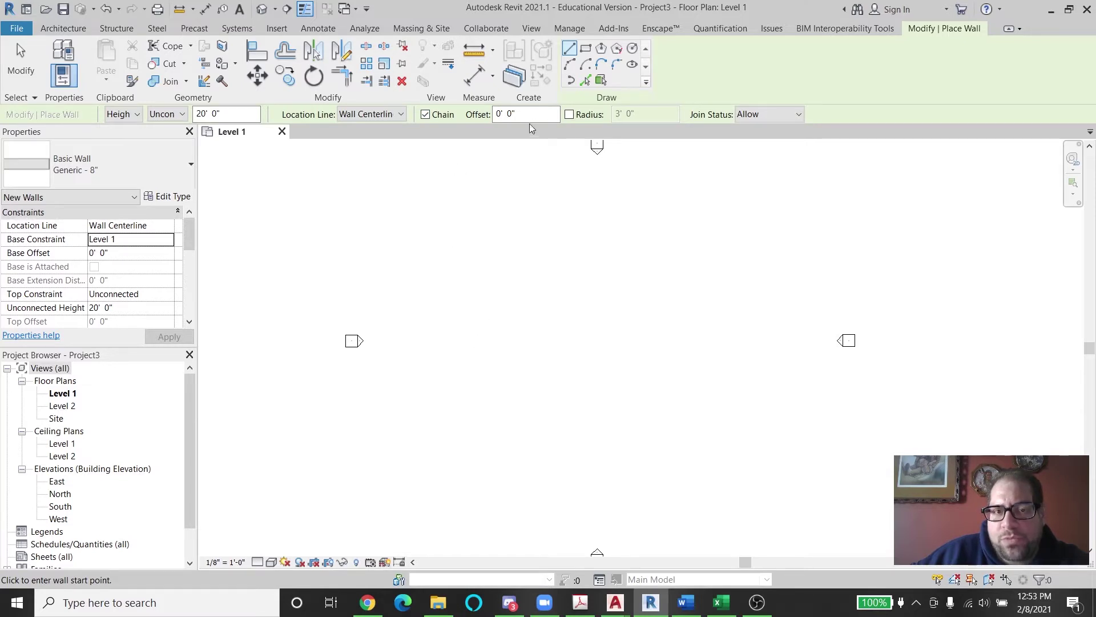
click(498, 114)
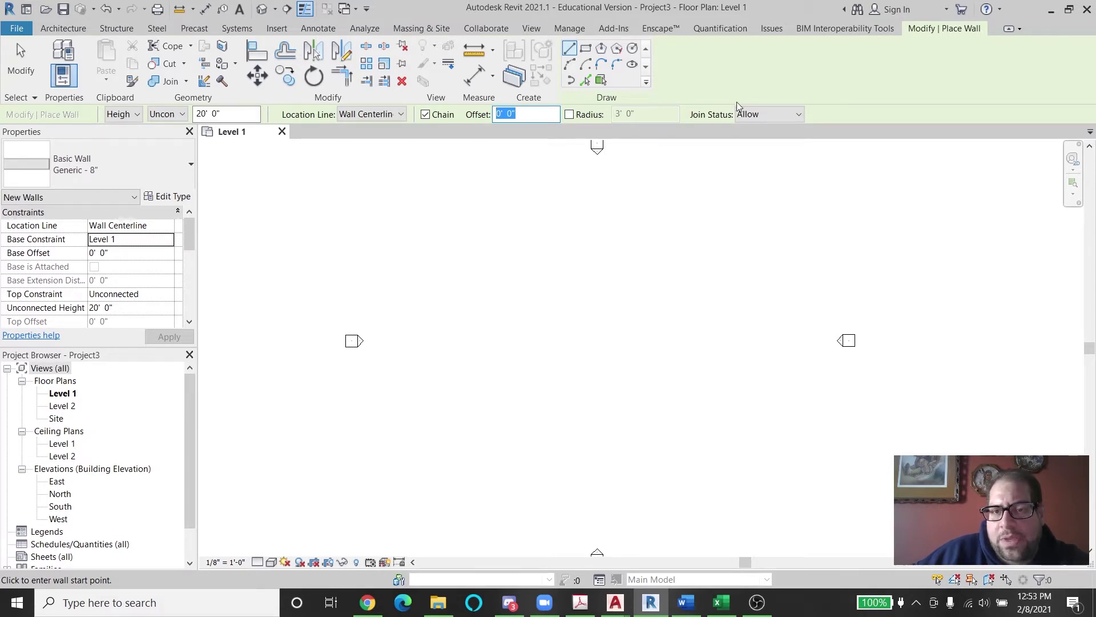
click(748, 114)
click(748, 115)
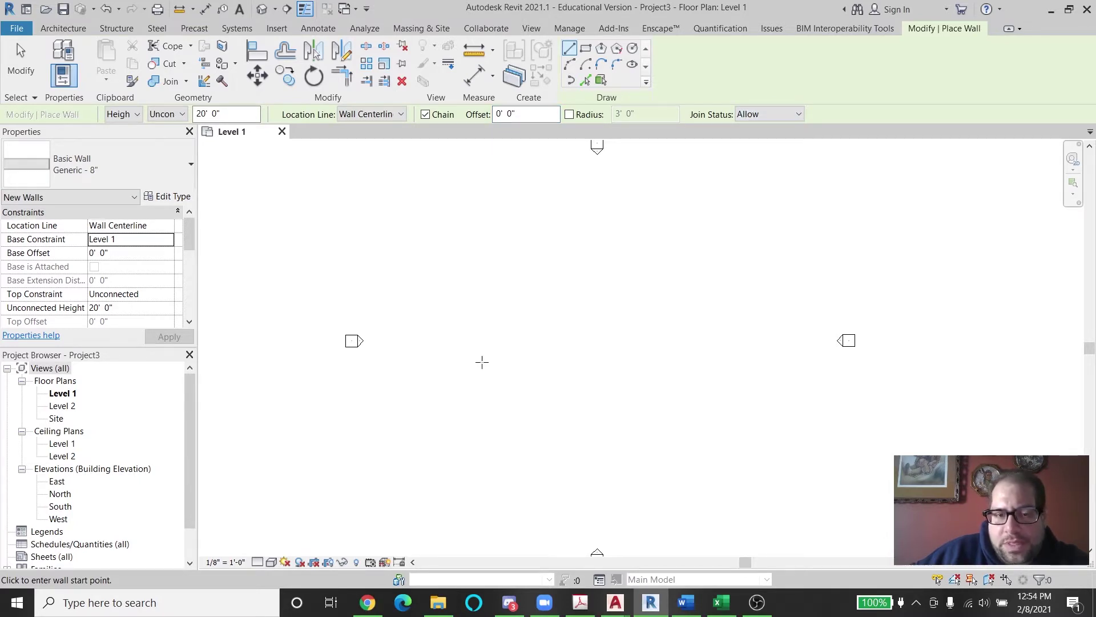
Switch the wall type in Properties to Basic Wall: Exterior - Brick on Mtl. Stud.
scroll(491, 365, up, 5)
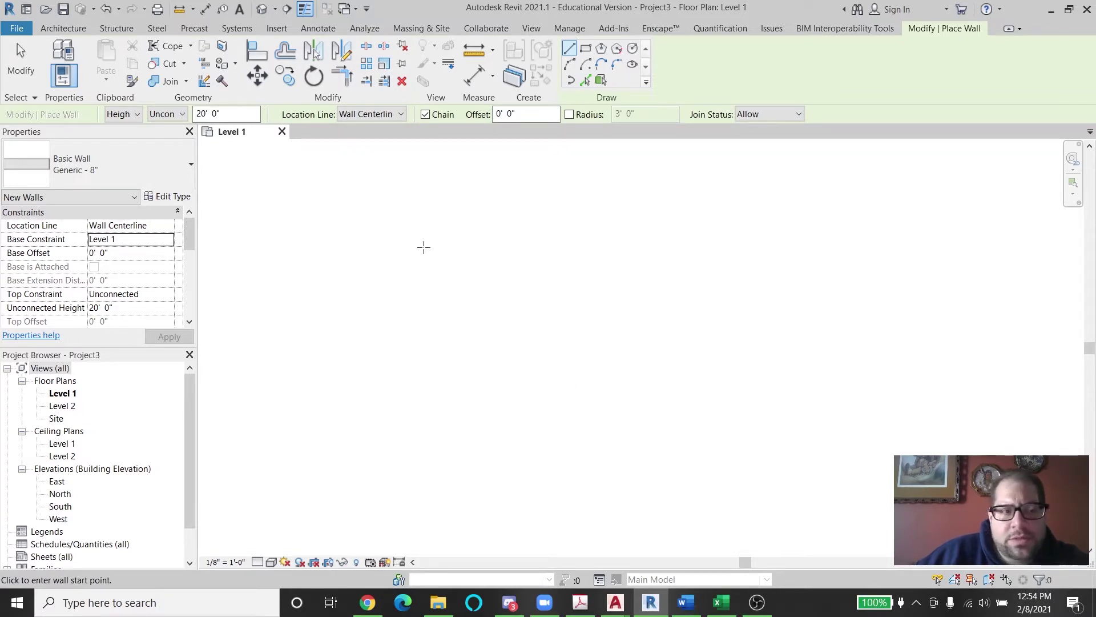
click(71, 170)
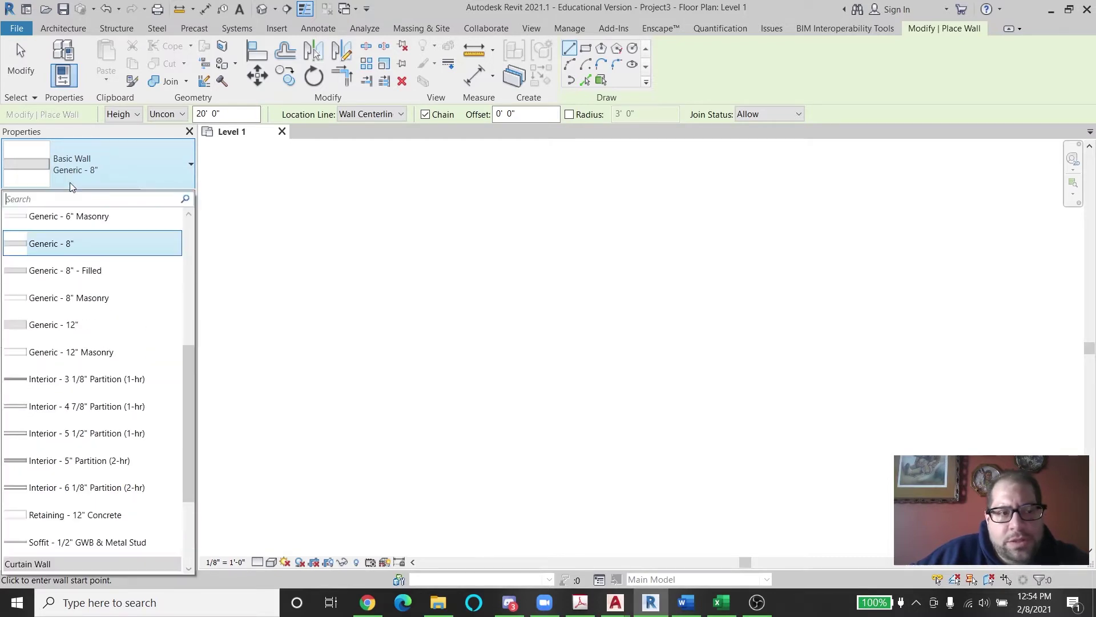
click(105, 170)
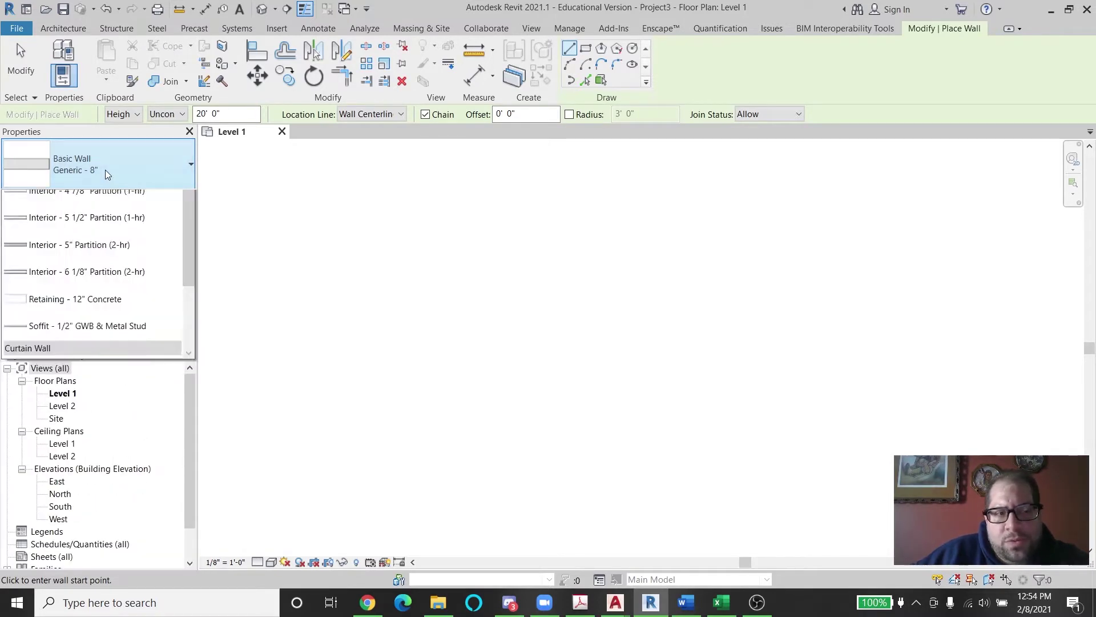
scroll(73, 276, up, 3)
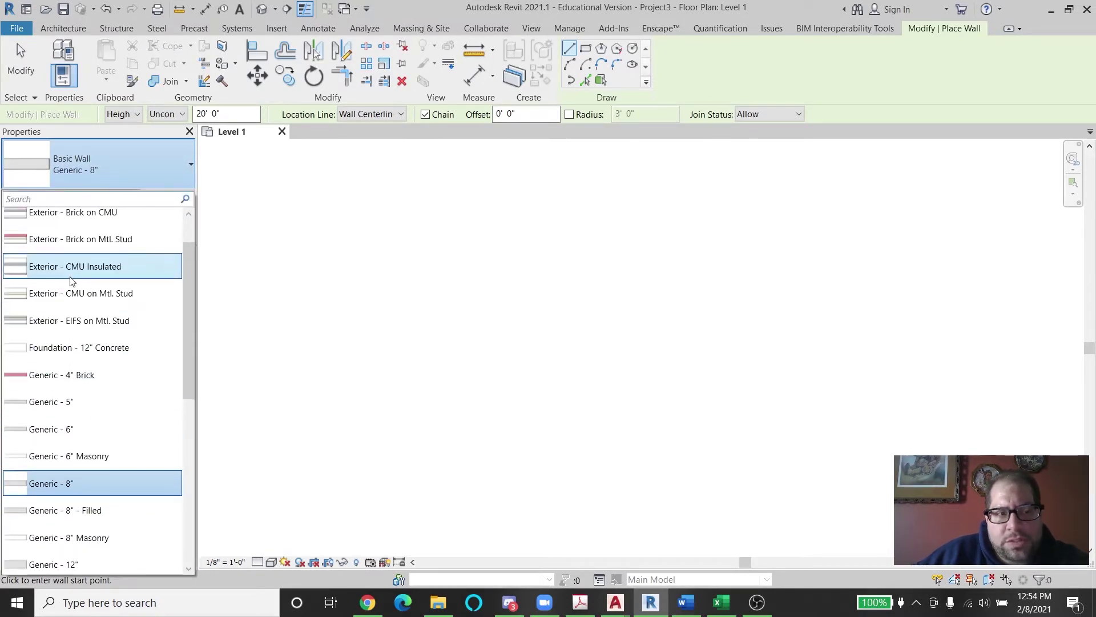
scroll(71, 279, up, 1)
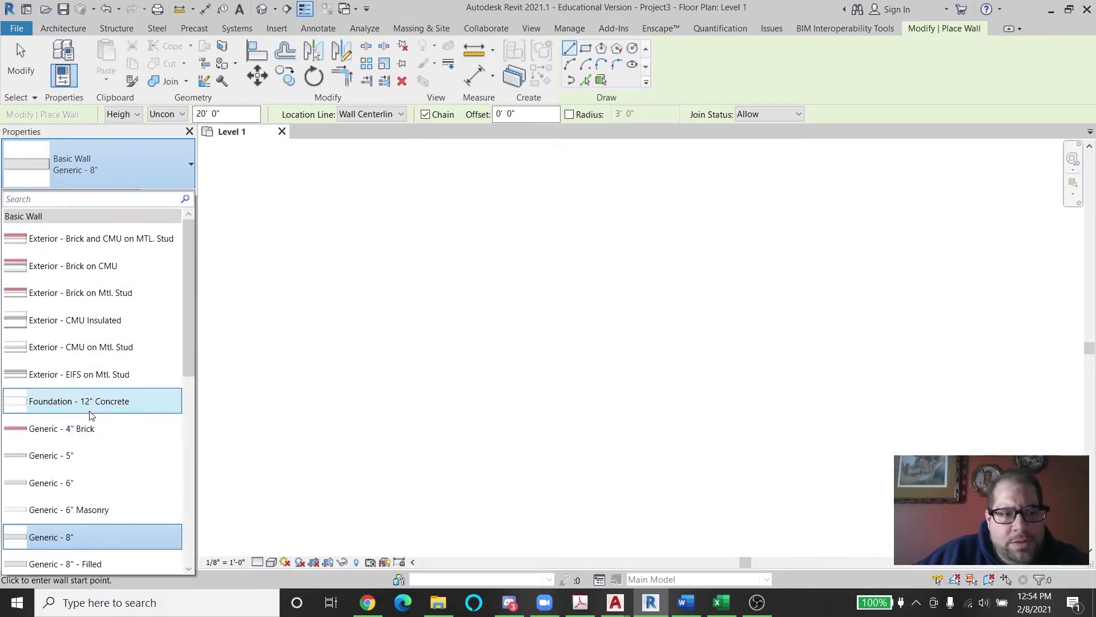
mouse_move(102, 301)
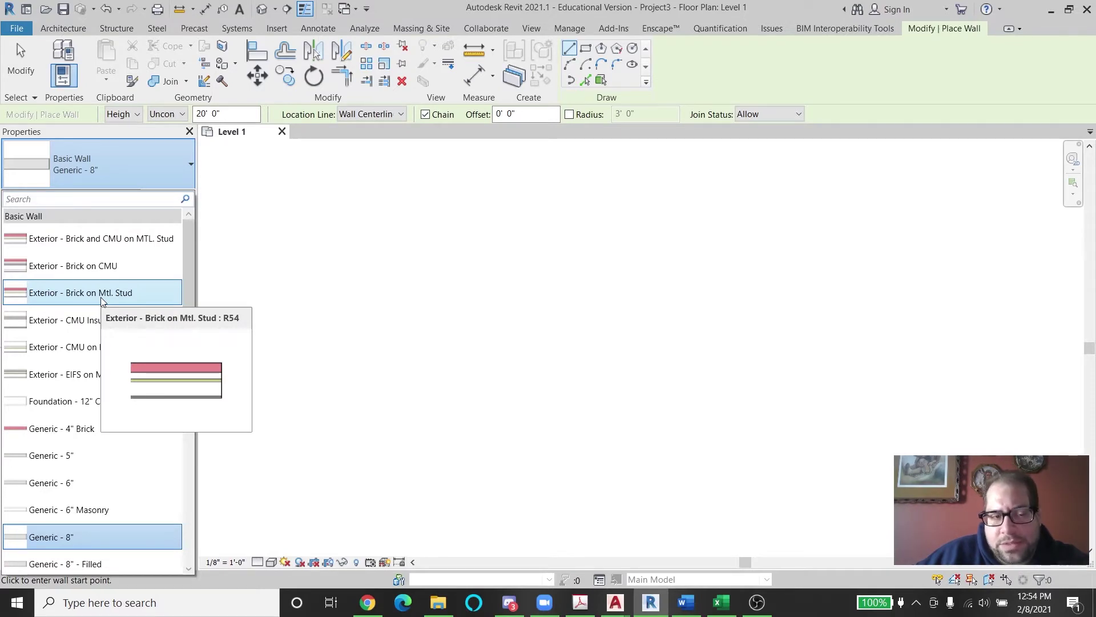
click(101, 294)
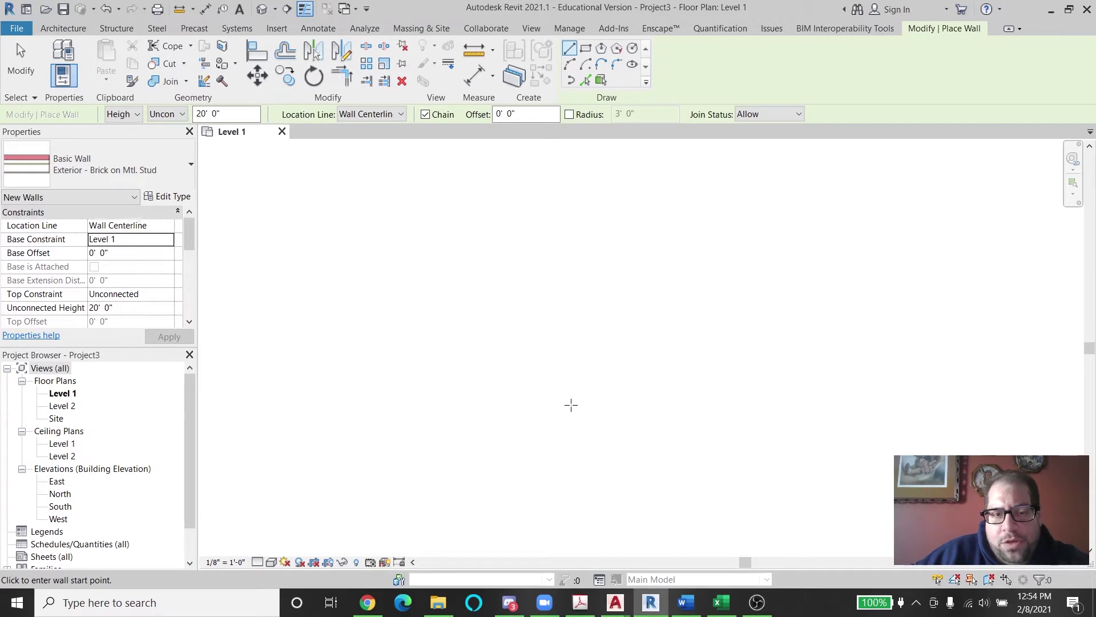
Draw a 20' wall upward and a 19'-6" wall across the top, then cancel the chain.
click(501, 432)
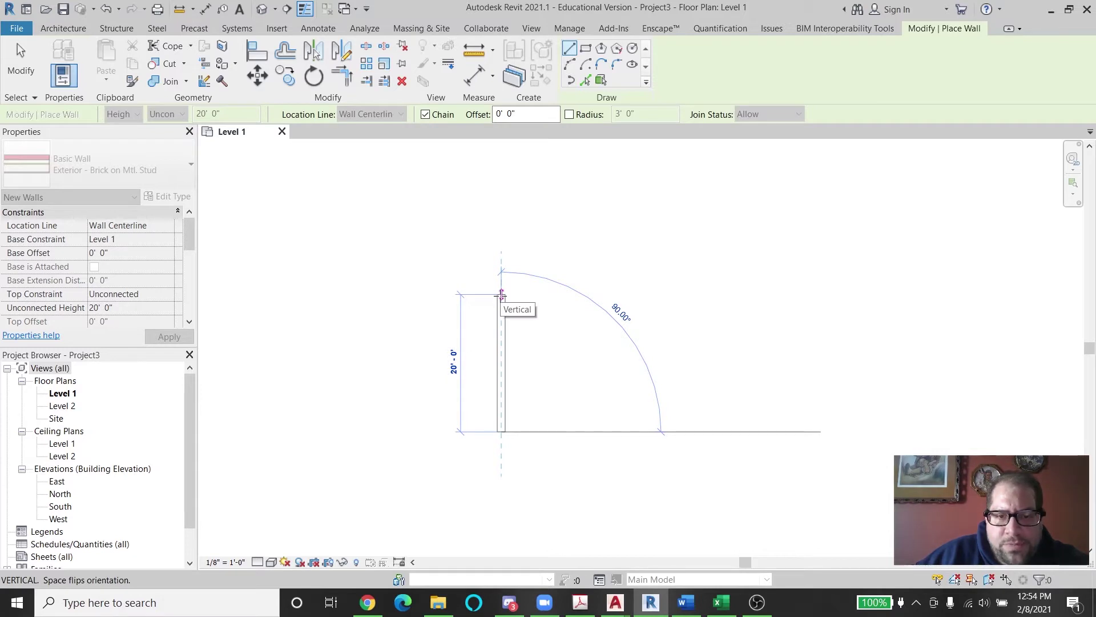
click(502, 294)
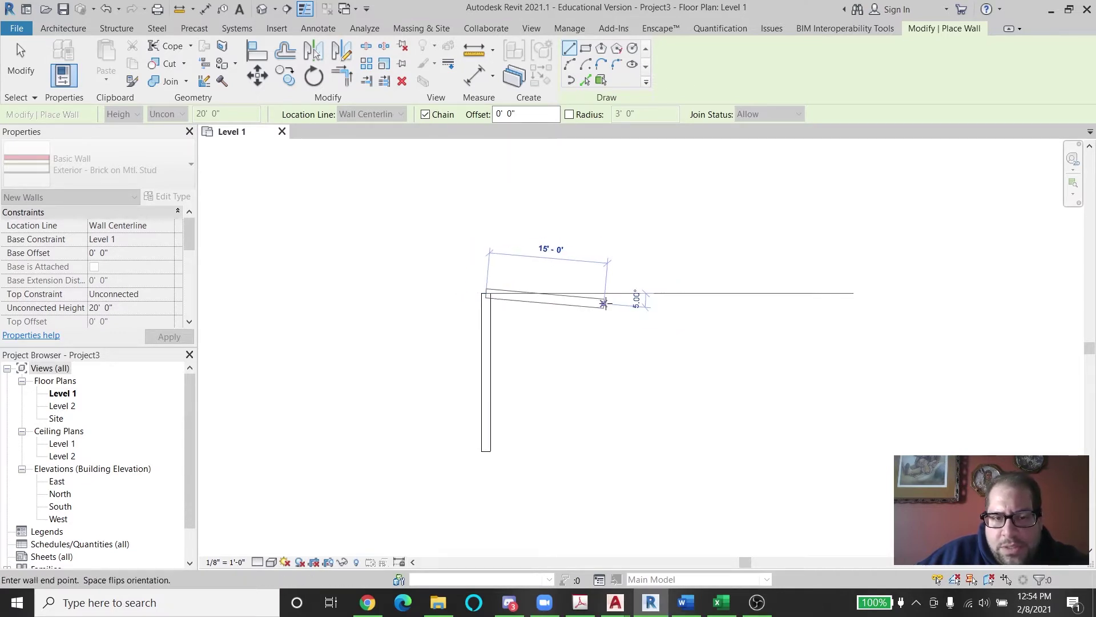
scroll(601, 299, up, 2)
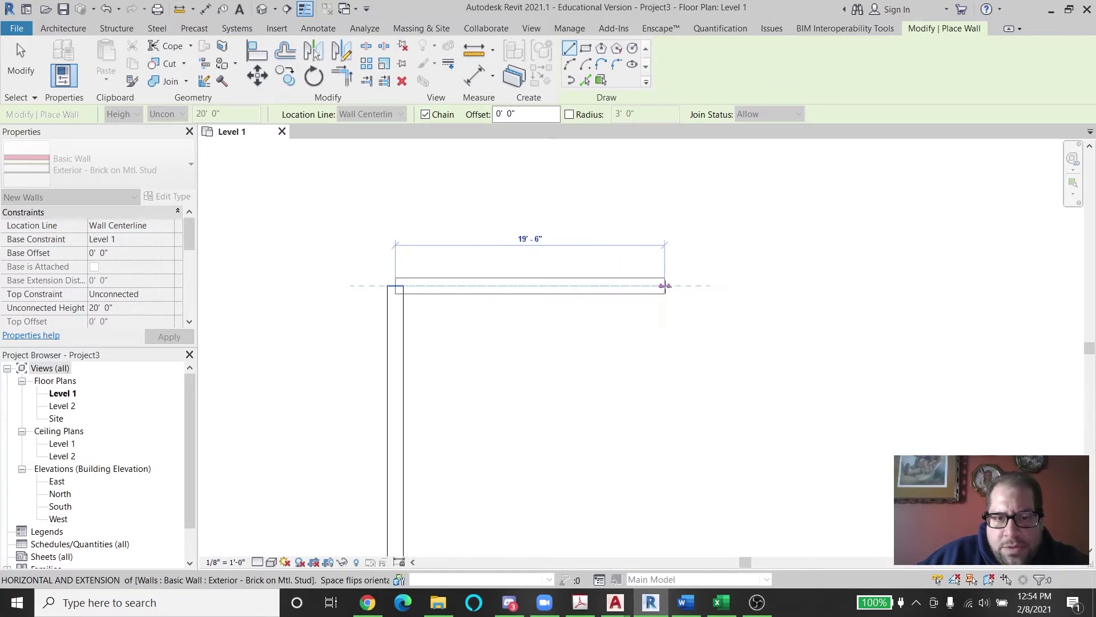
click(666, 285)
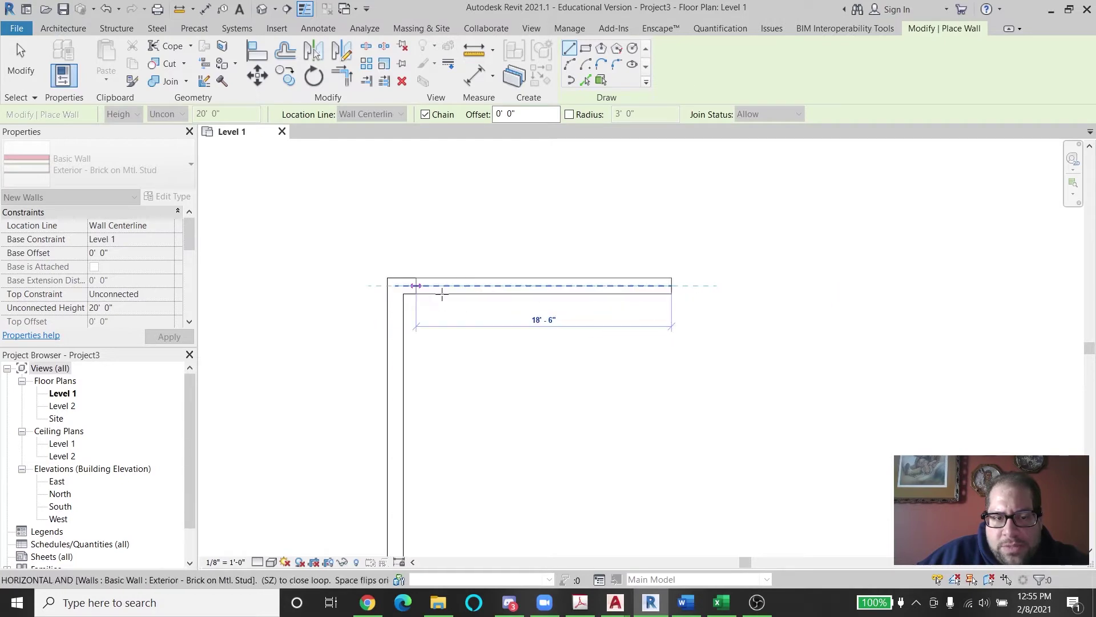
right_click(727, 361)
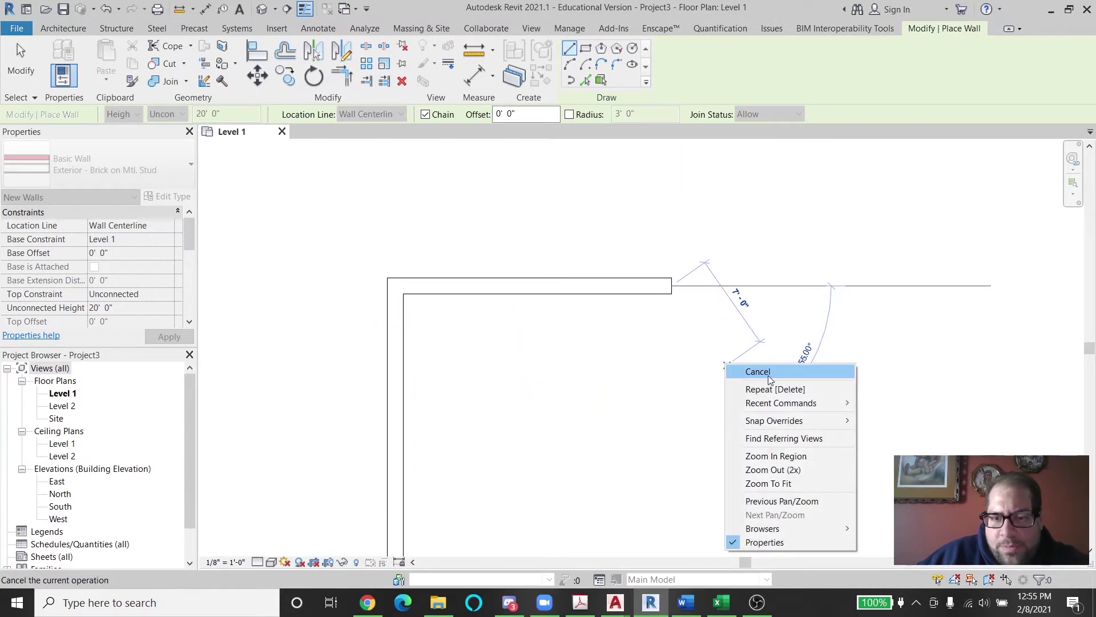
click(744, 373)
scroll(500, 329, down, 1)
middle_drag(512, 331, 517, 280)
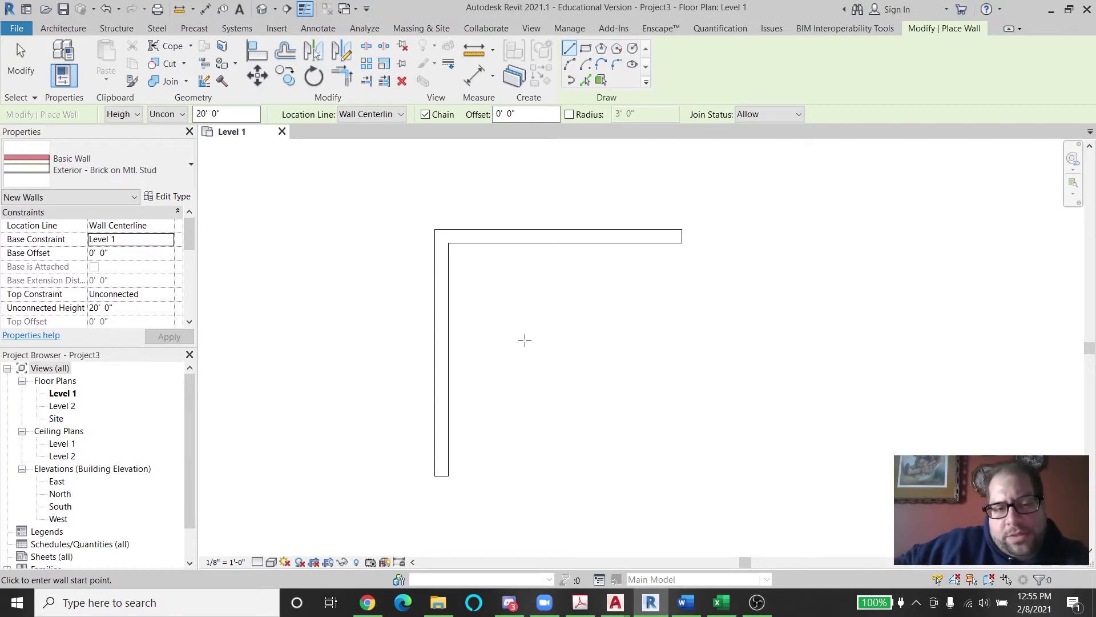
Set the plan's detail level to Fine and its visual style to Consistent Colors.
click(257, 563)
click(275, 546)
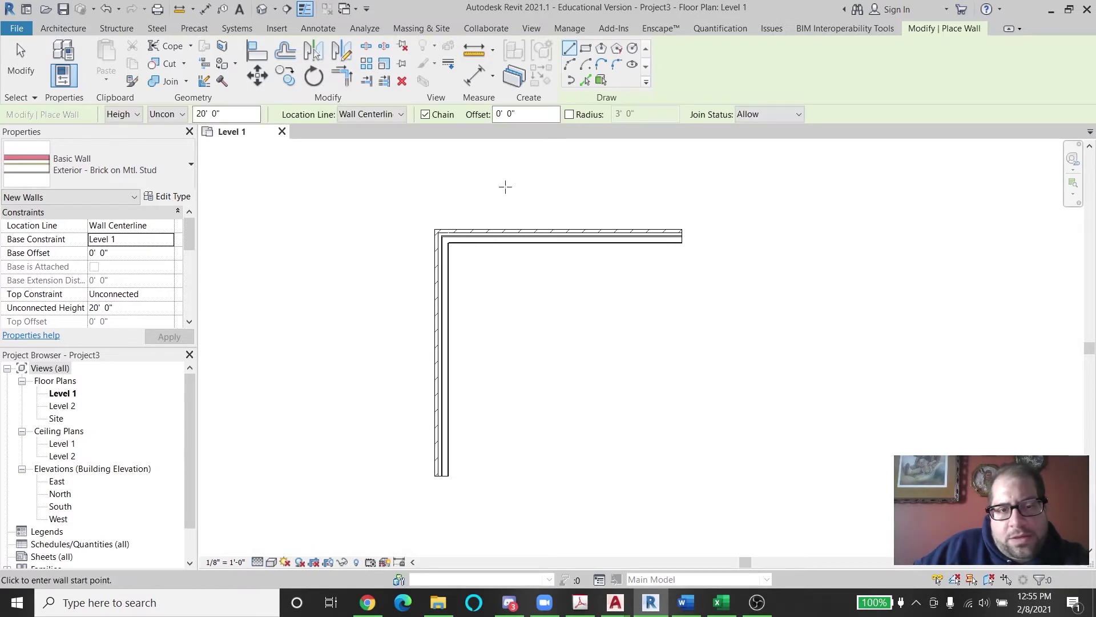
click(270, 563)
click(303, 535)
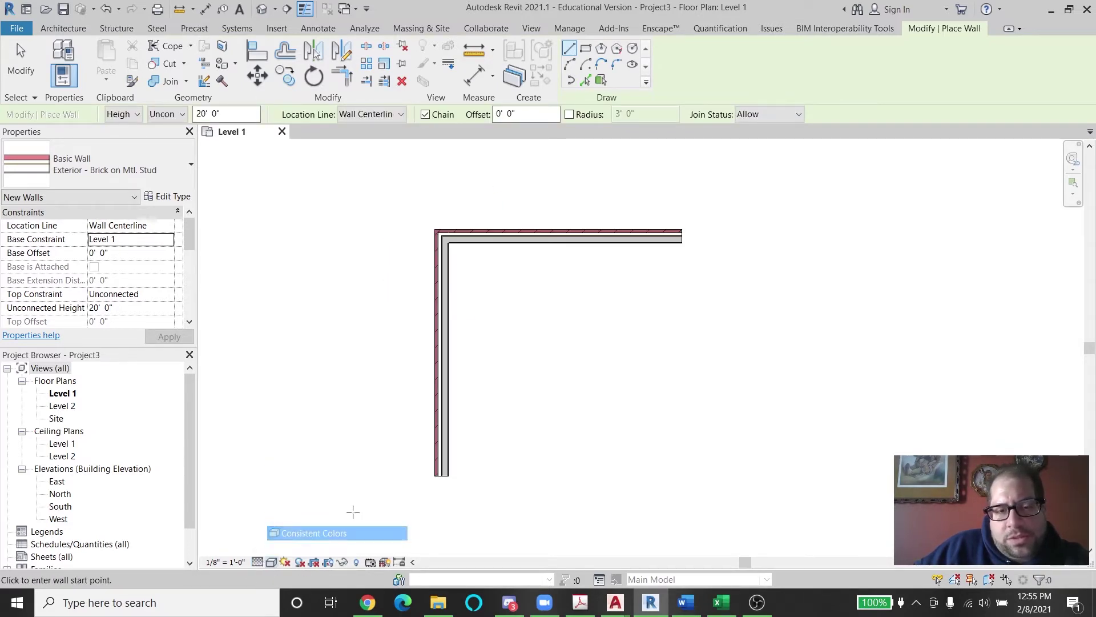
Close the visual style menu and abandon the half-started wall with Esc.
scroll(542, 261, up, 1)
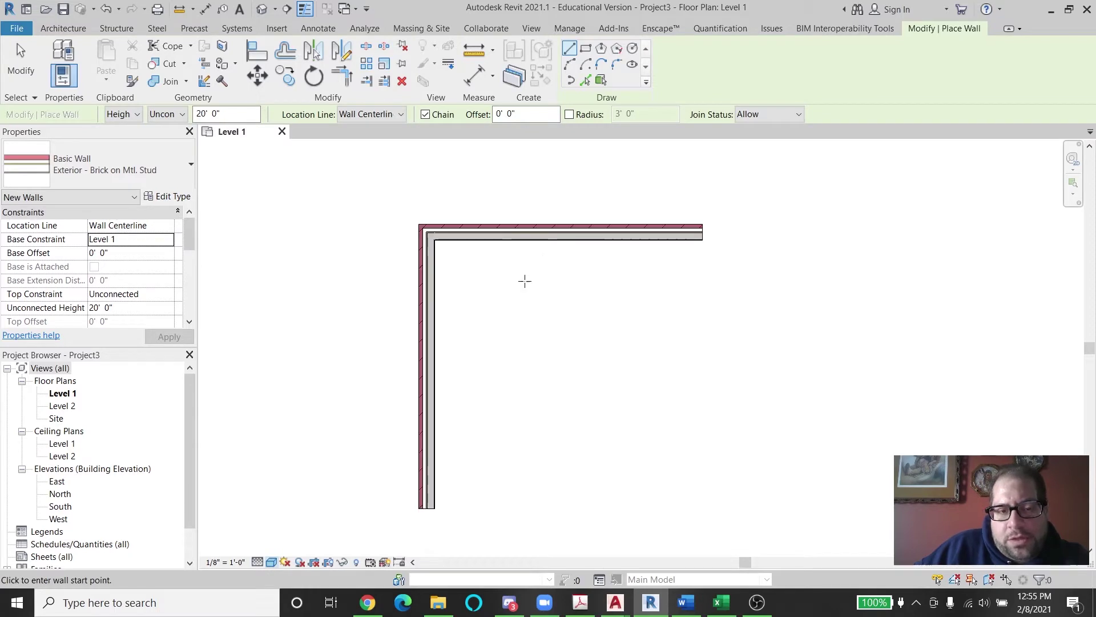
click(271, 563)
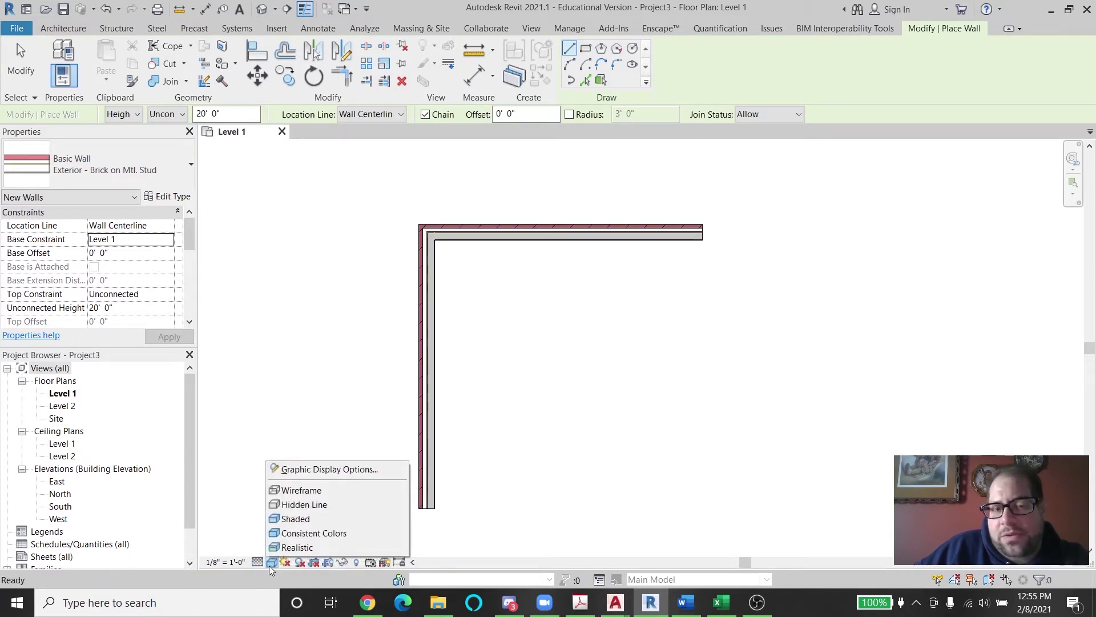
click(602, 413)
click(603, 414)
key(Escape)
key(Escape)
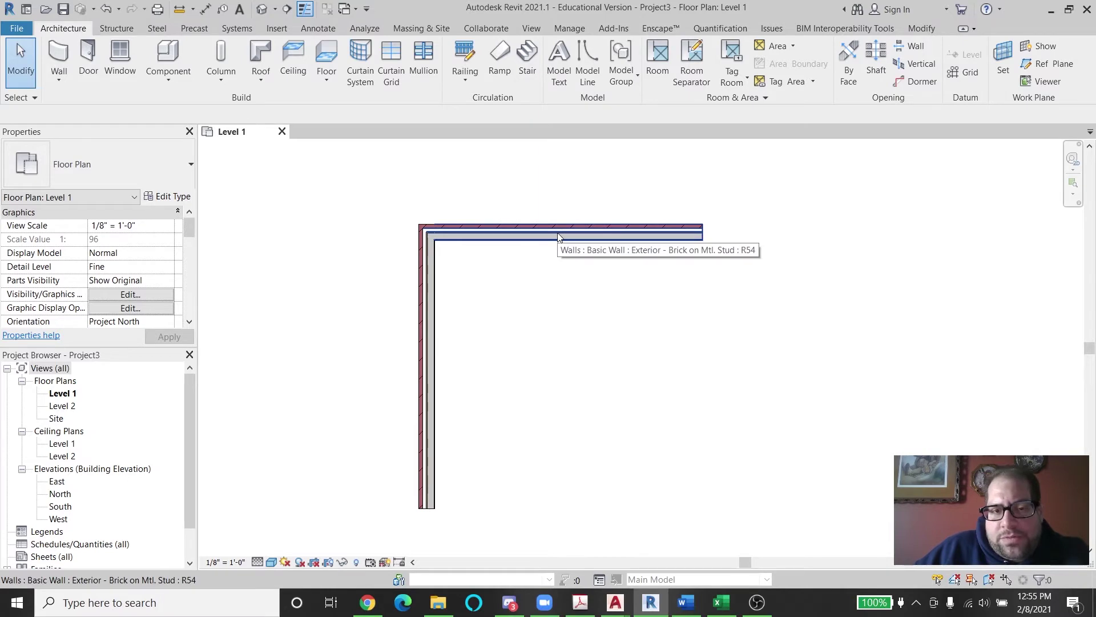
Flip the left and top exterior walls so their brick layers face inward.
click(421, 309)
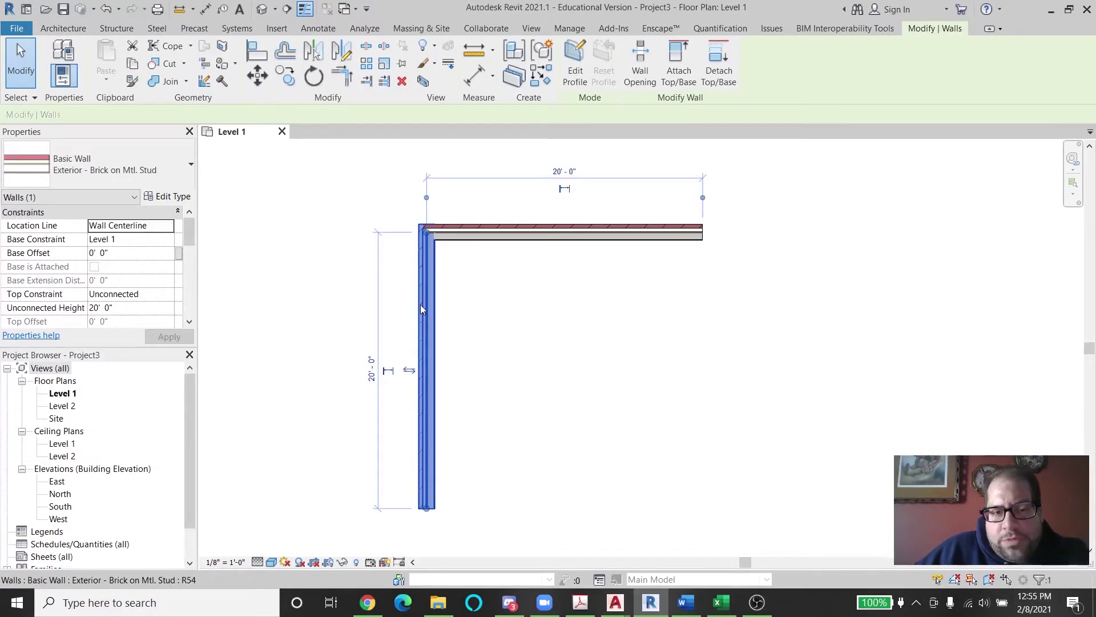
click(410, 371)
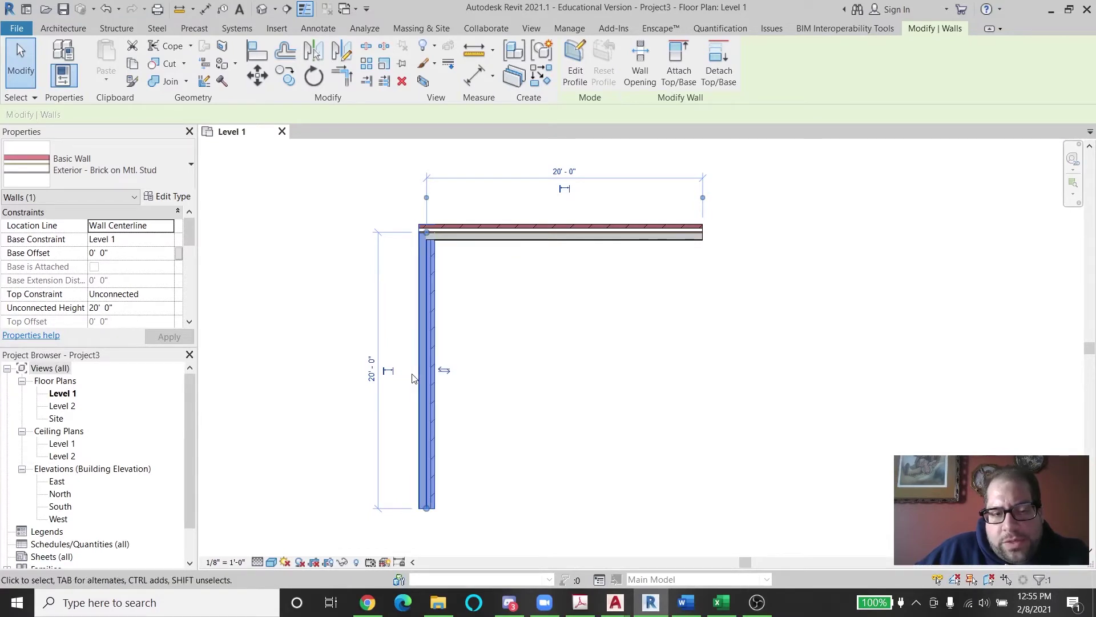
click(574, 242)
click(564, 214)
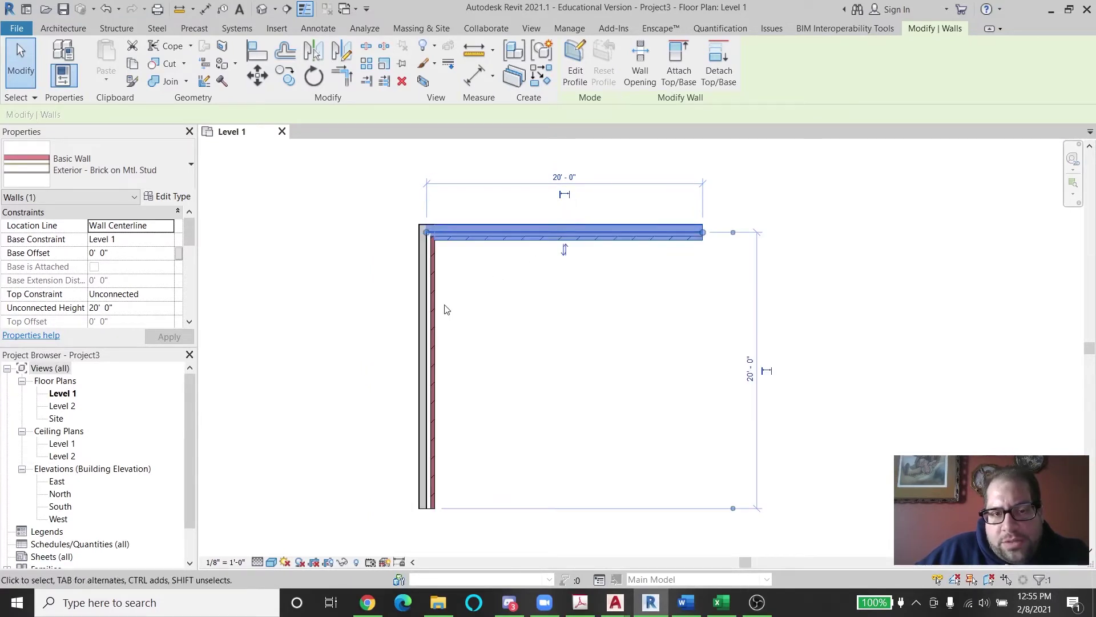
key(Escape)
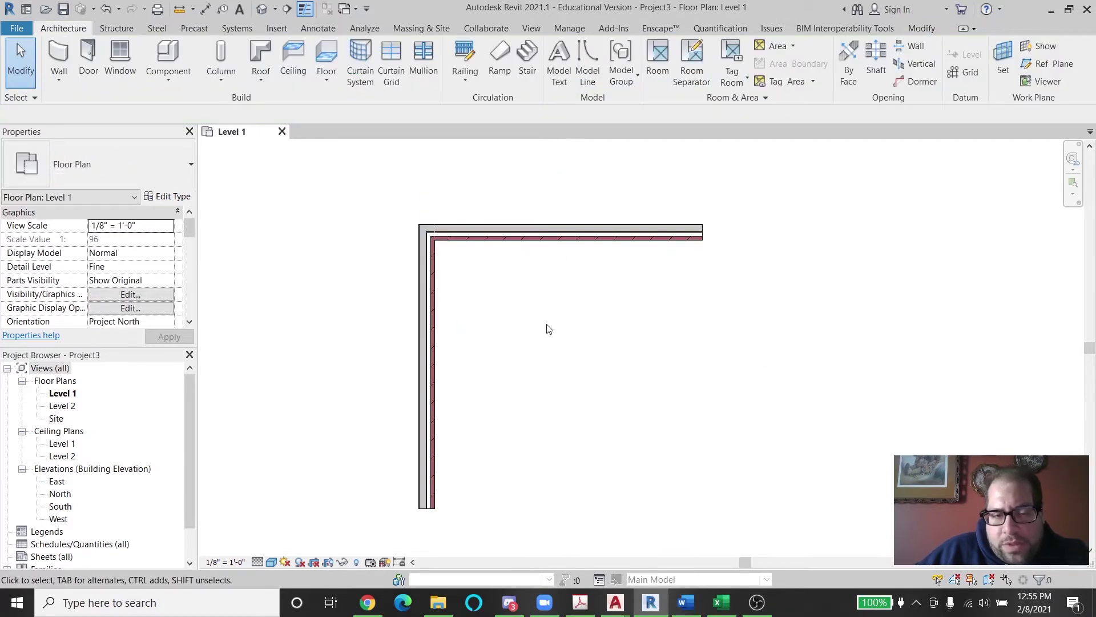
Reselect both walls so the brick faces outward again, then deselect.
click(425, 270)
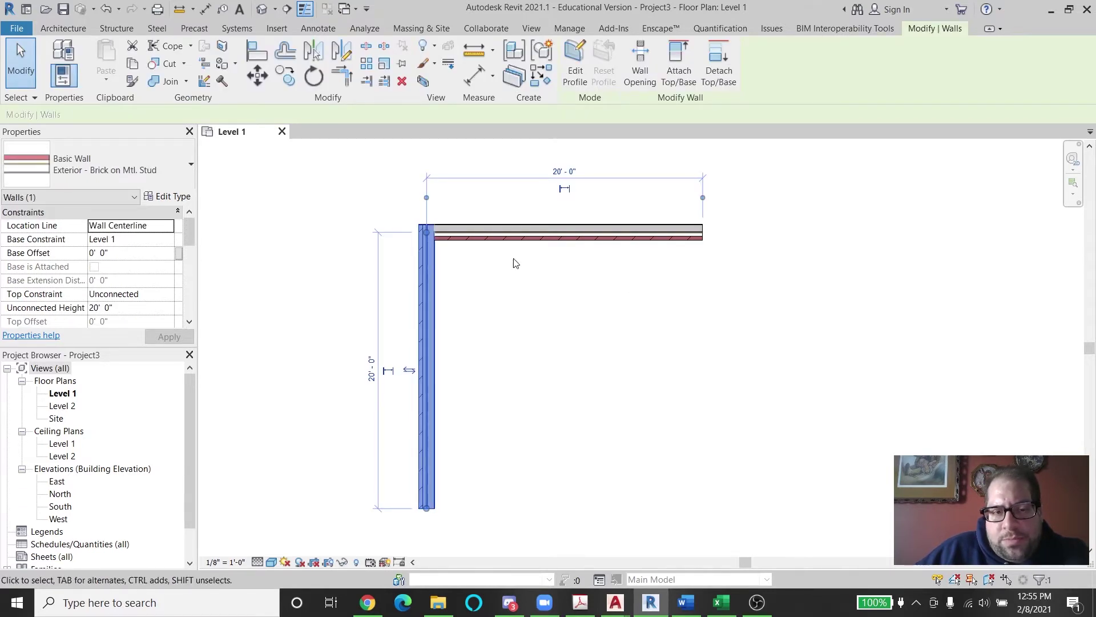
click(531, 237)
key(Escape)
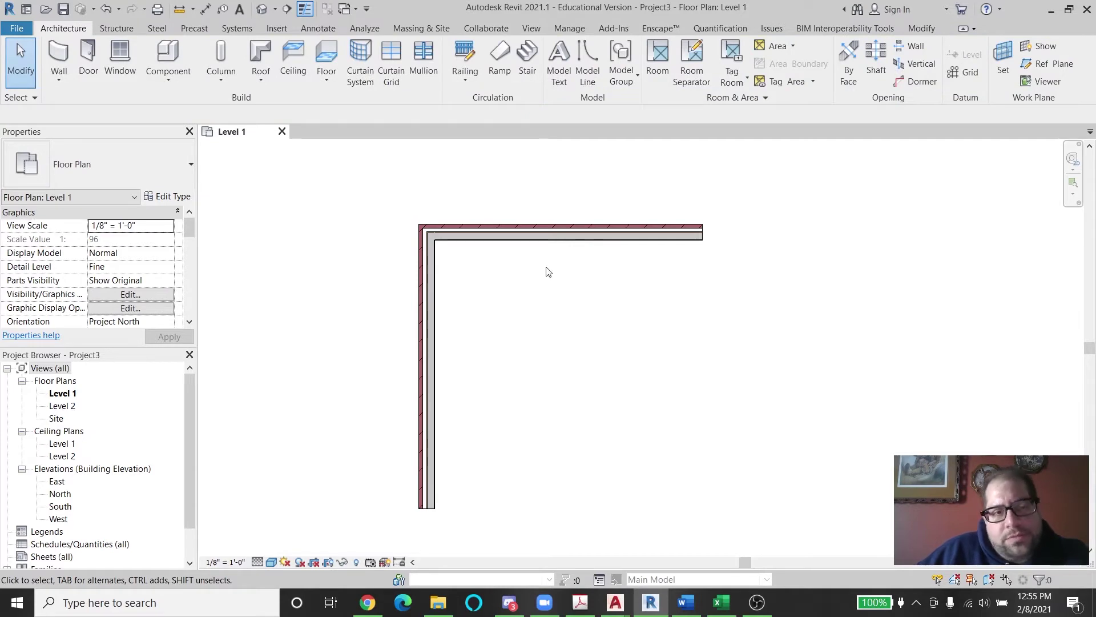
scroll(642, 267, down, 2)
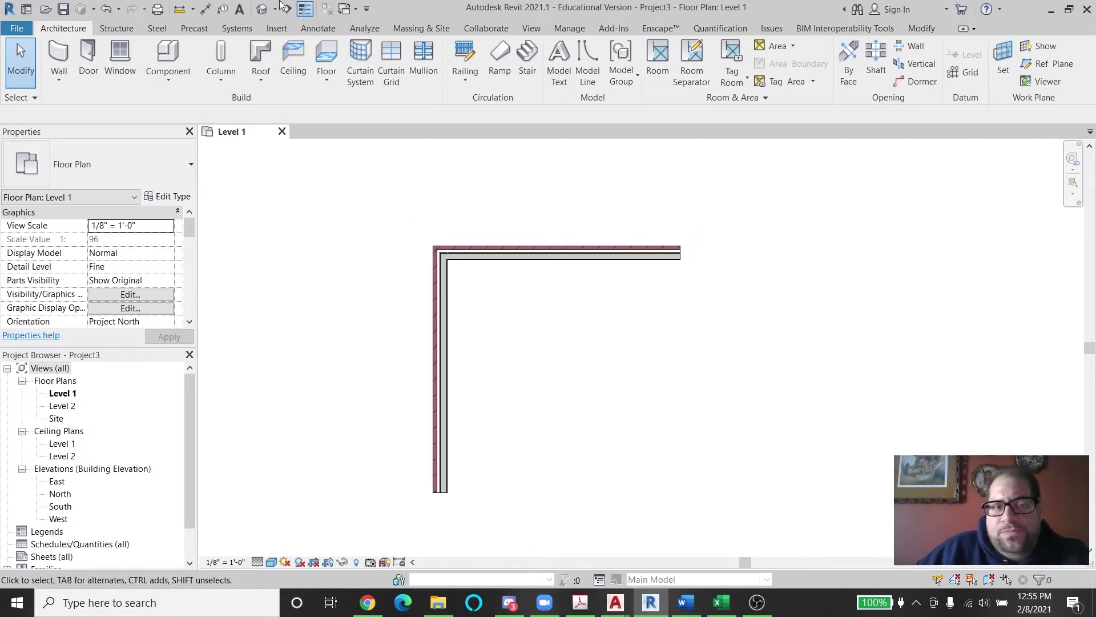
From the top wall's right end, chain walls up, right, an 8'-0" diagonal down, then 8'-0" across.
click(59, 56)
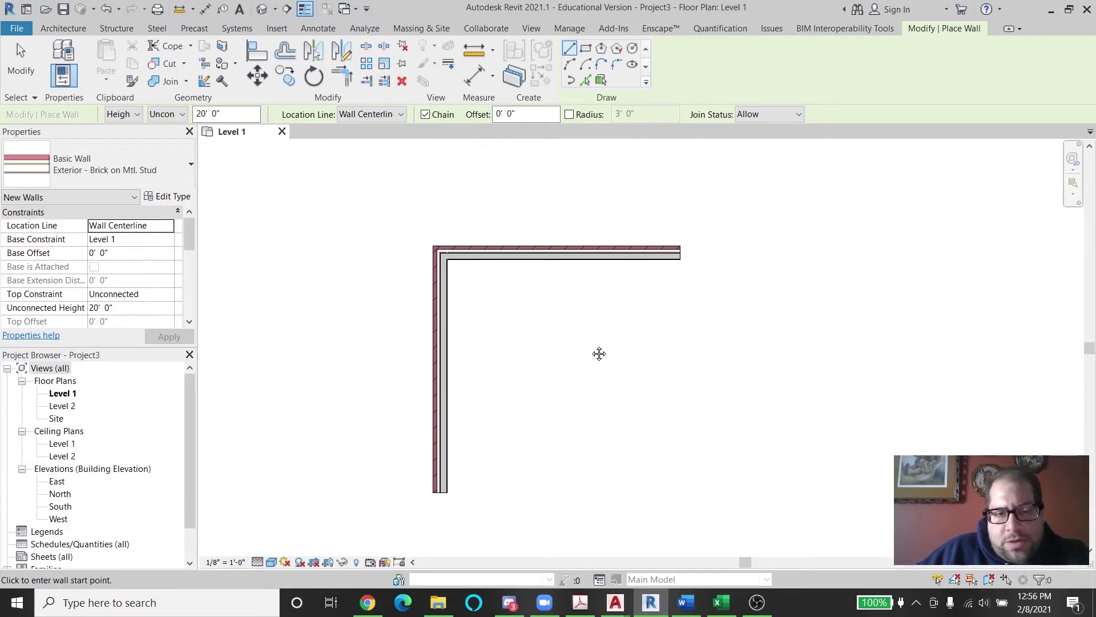
middle_drag(581, 335, 559, 317)
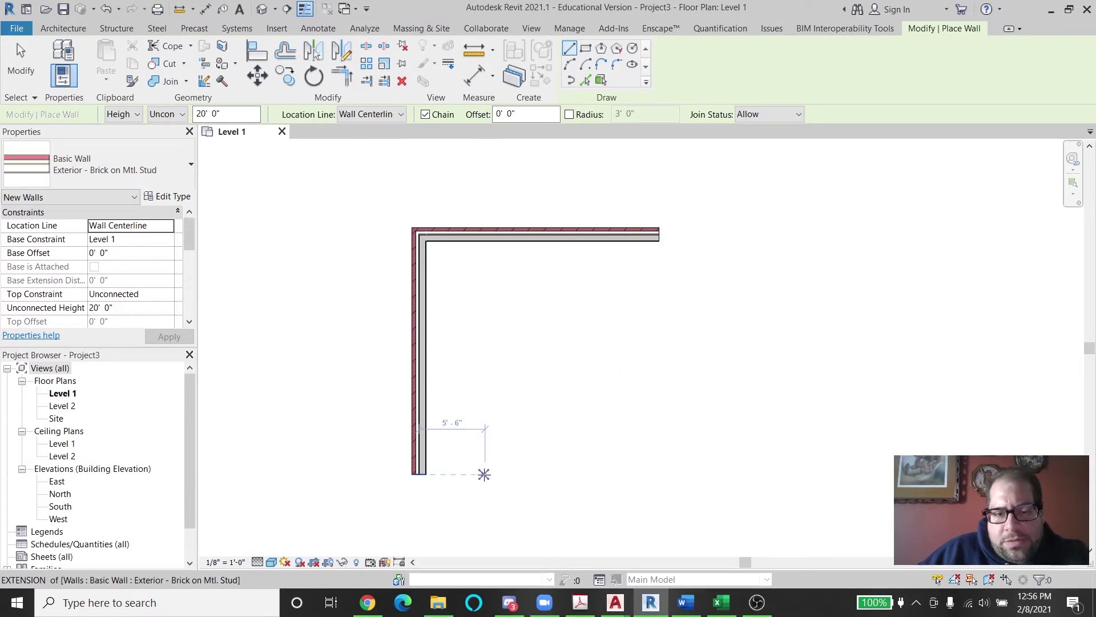
click(658, 233)
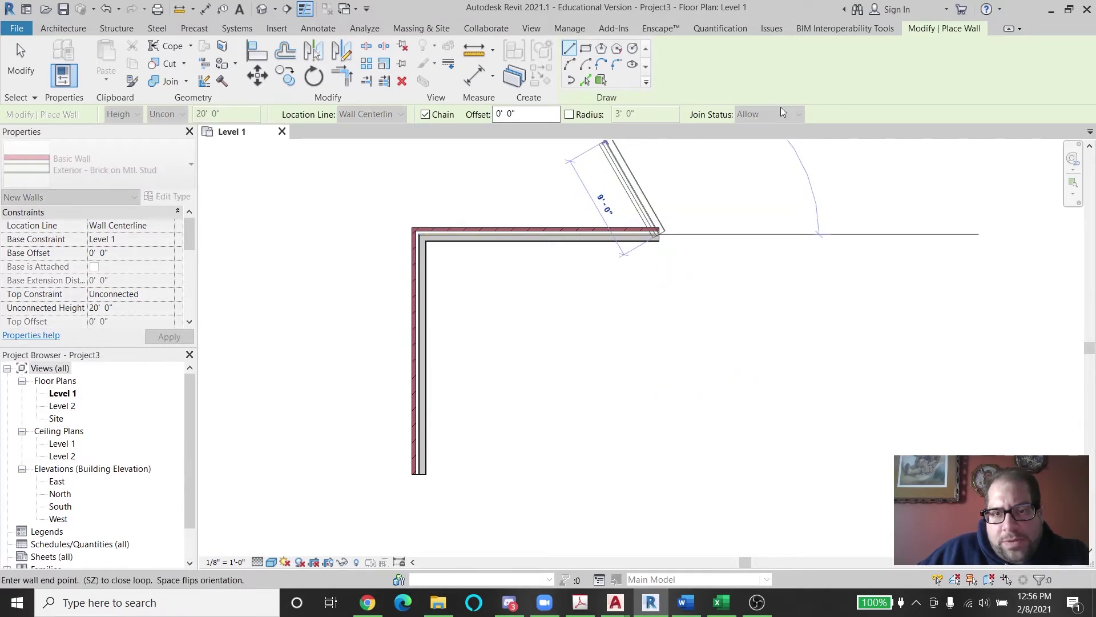
middle_drag(646, 164, 549, 213)
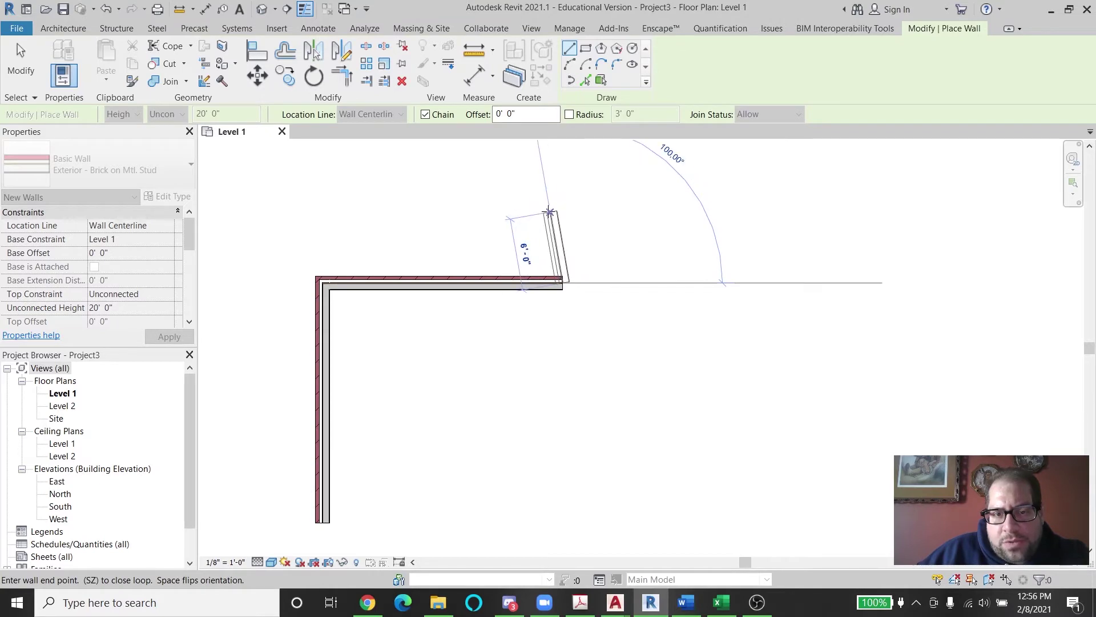
click(562, 181)
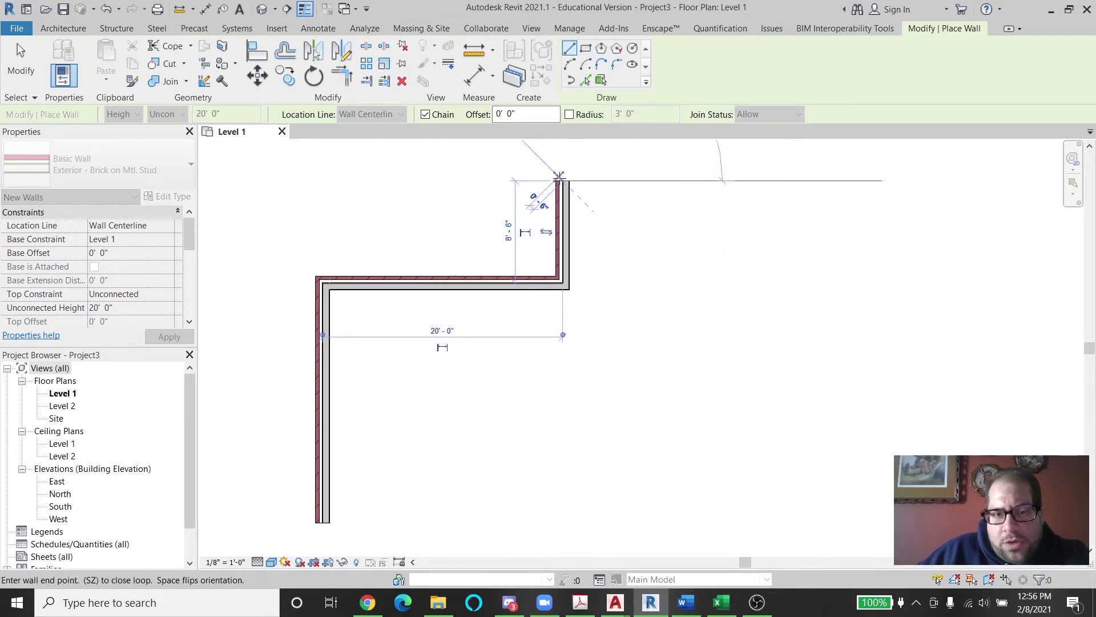
click(651, 181)
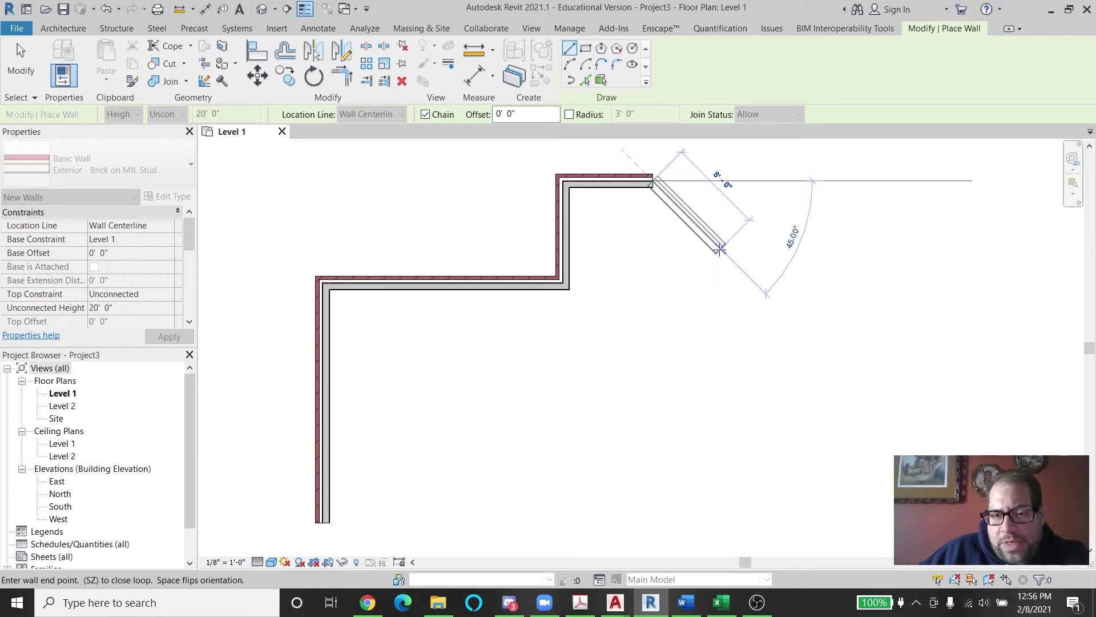
click(720, 249)
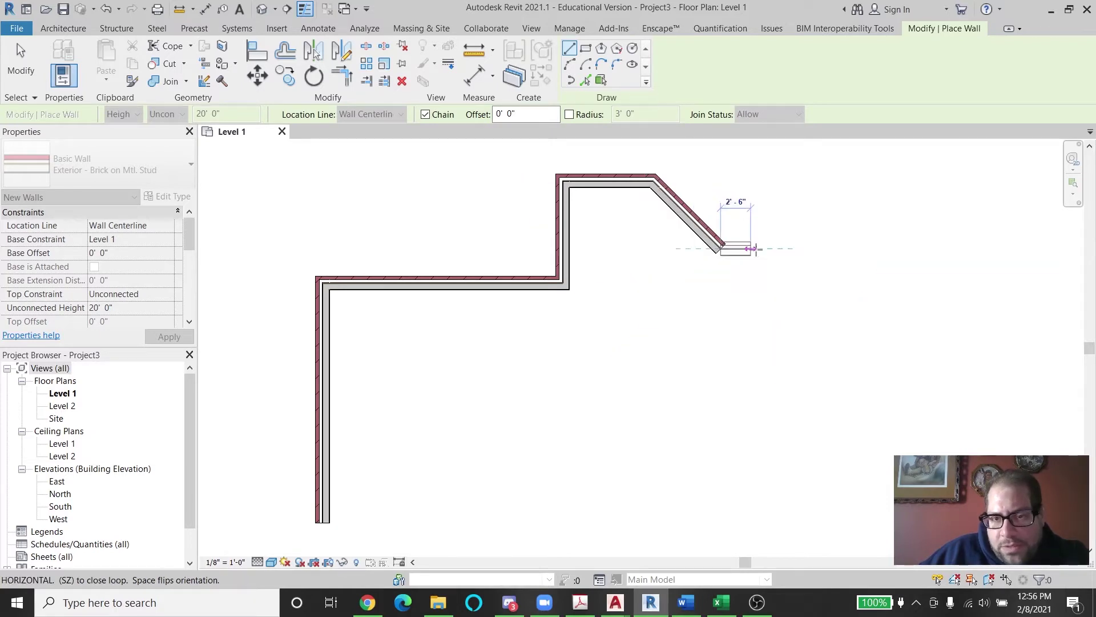
click(816, 248)
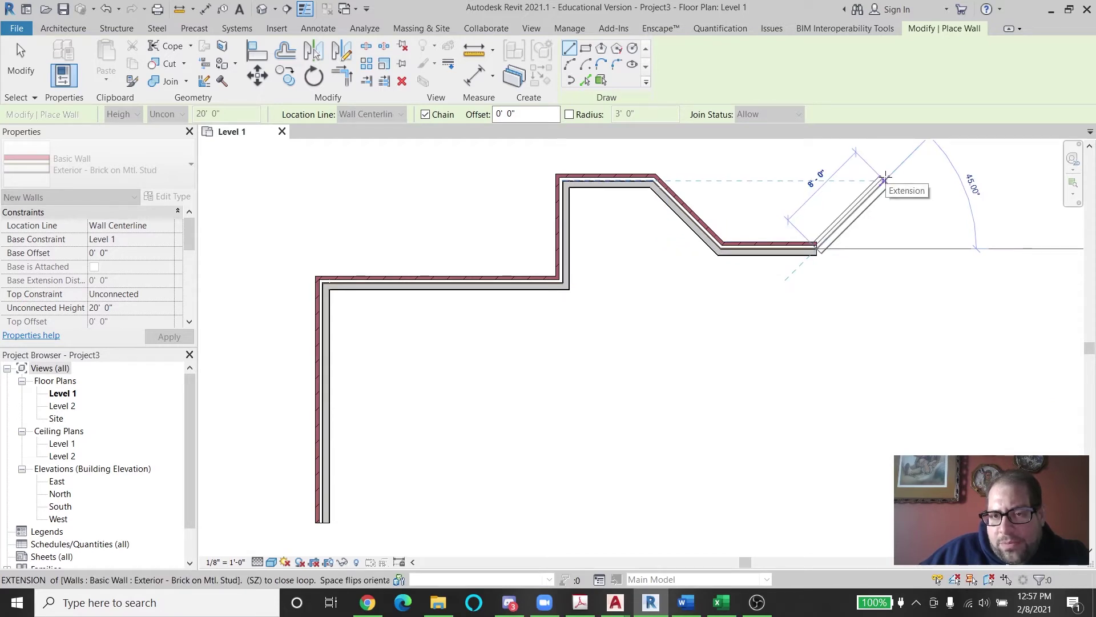
Add a 45° rising wall, a short run, then 10'-0" right, 10'-0" down and a return leftward.
click(884, 179)
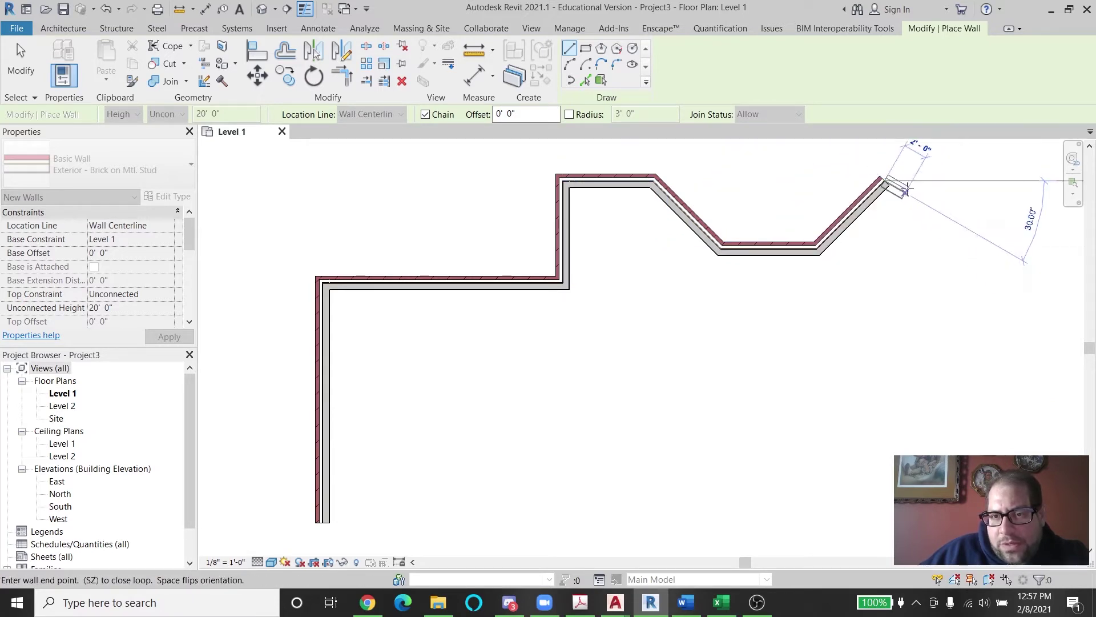
click(962, 181)
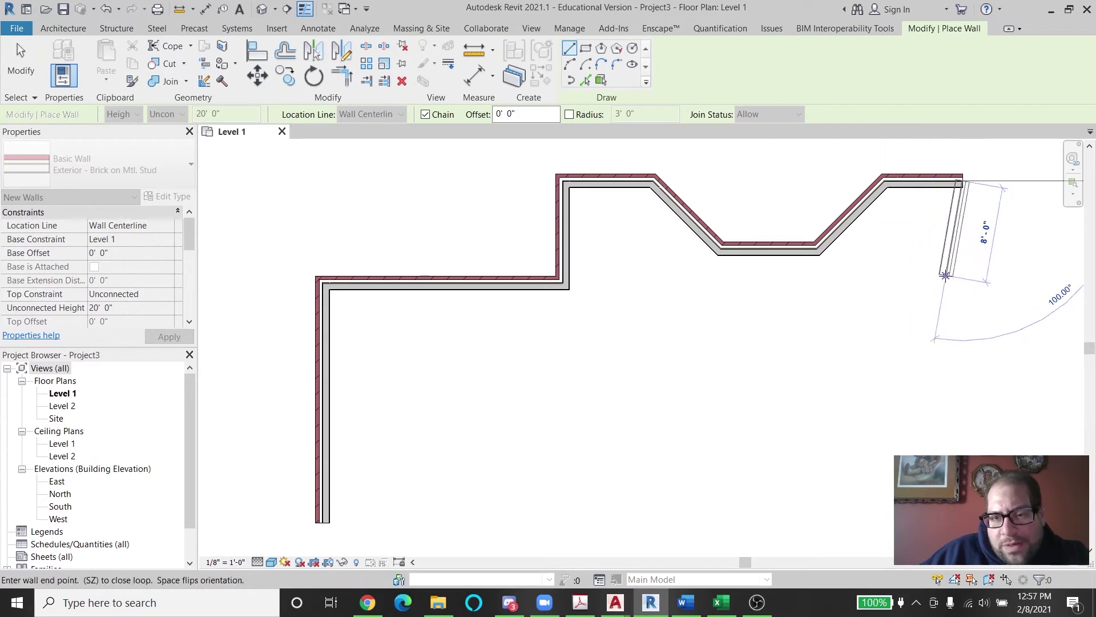
click(964, 282)
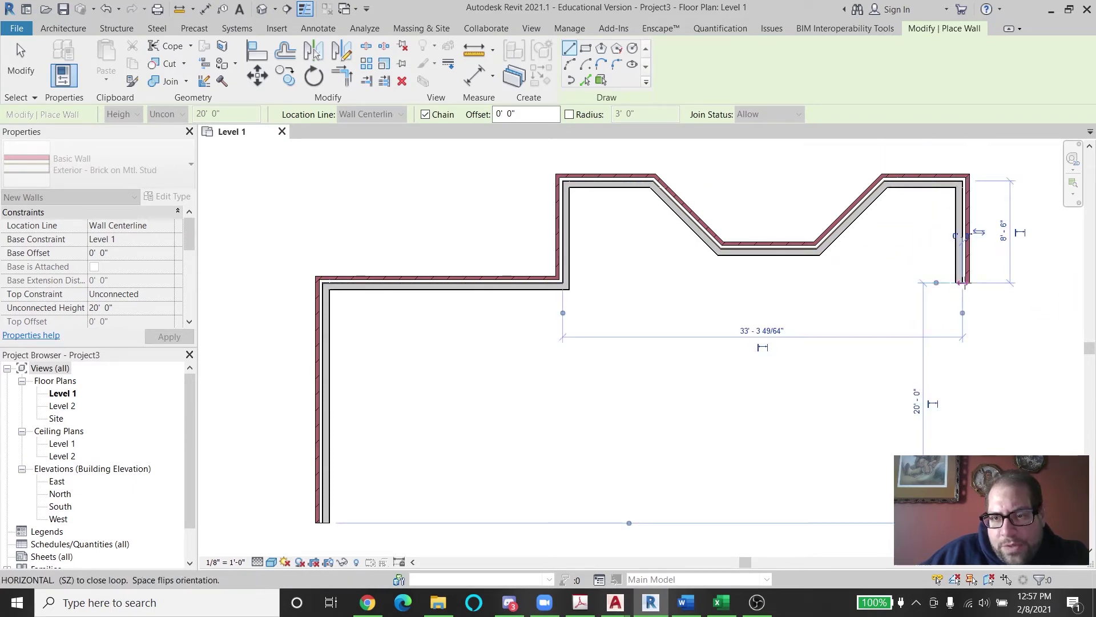
middle_drag(1037, 281, 946, 261)
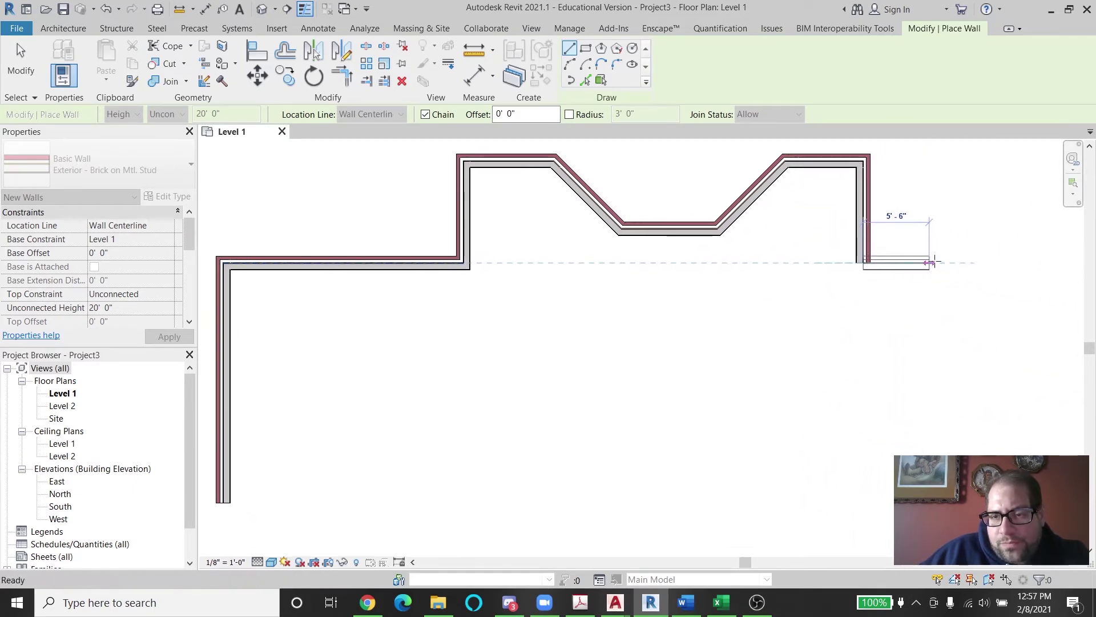
click(983, 263)
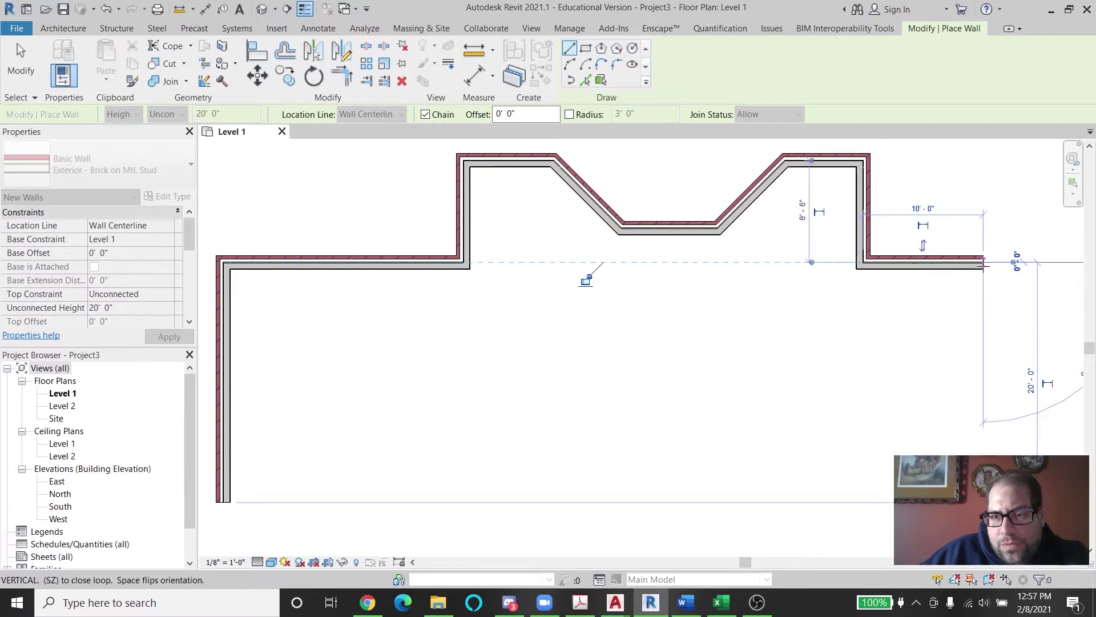
click(983, 382)
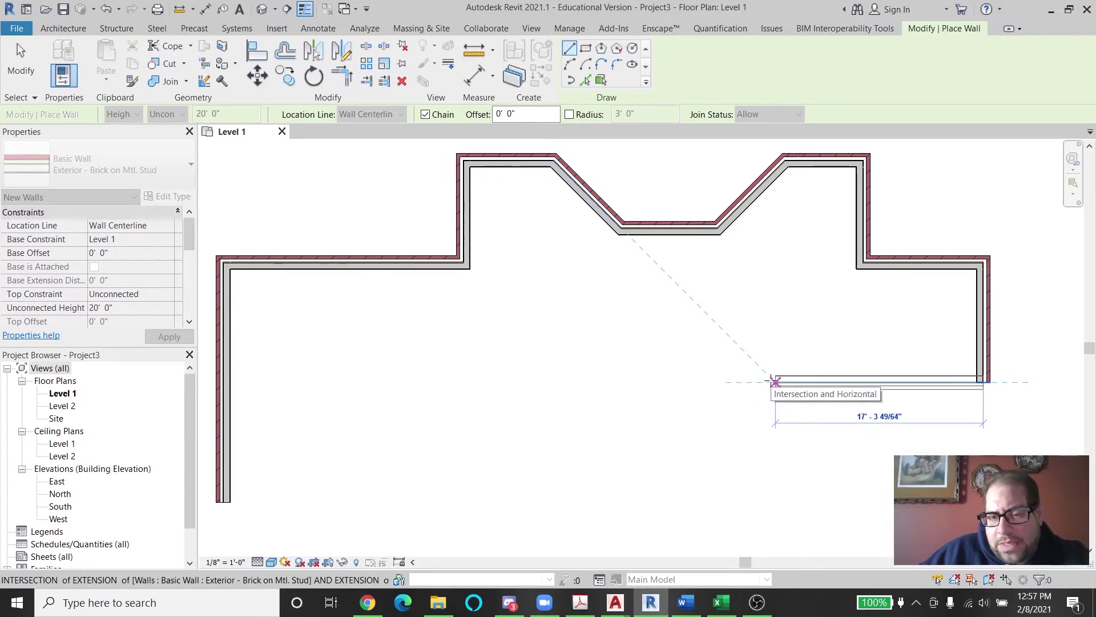
click(775, 381)
right_click(821, 249)
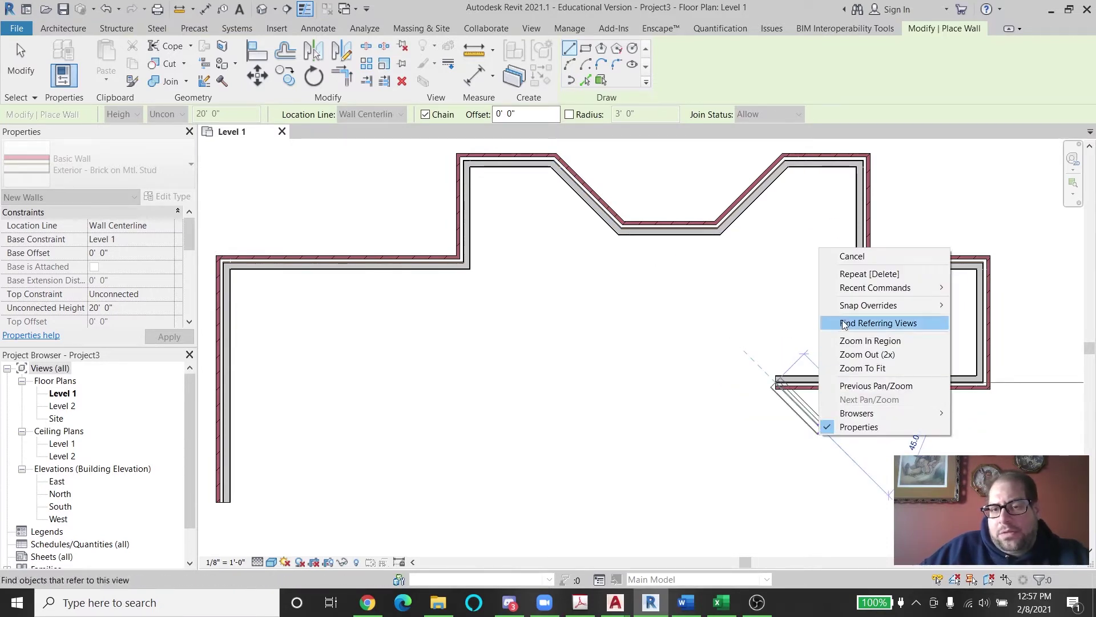
click(852, 256)
Draw an S-curve of Start-End-Radius arc walls from the left wall's bottom end.
middle_drag(734, 340, 720, 367)
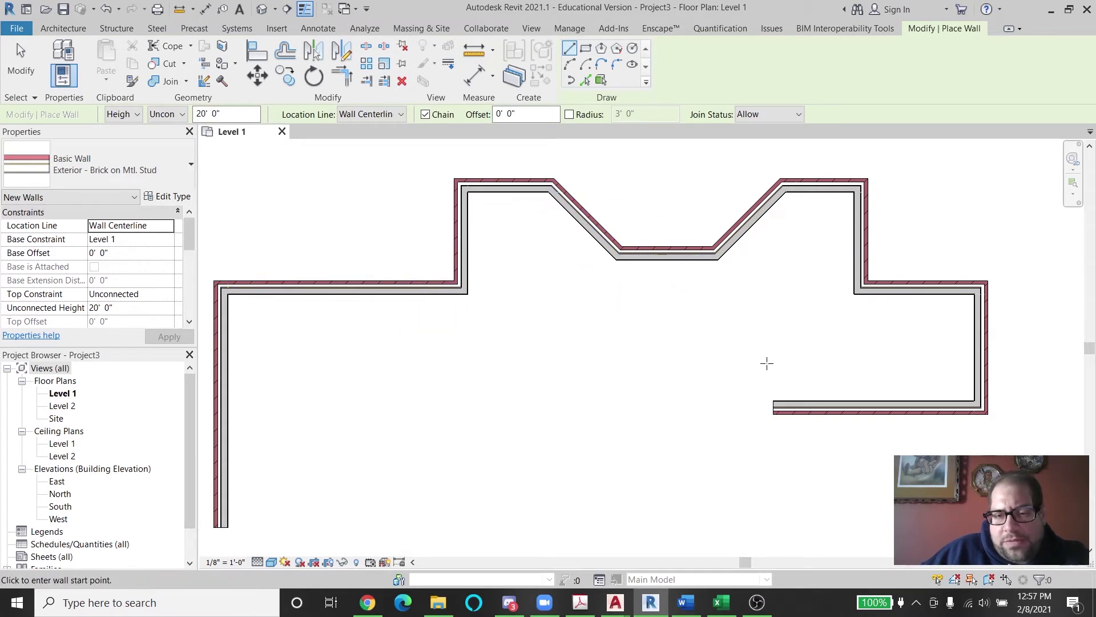
scroll(568, 387, down, 1)
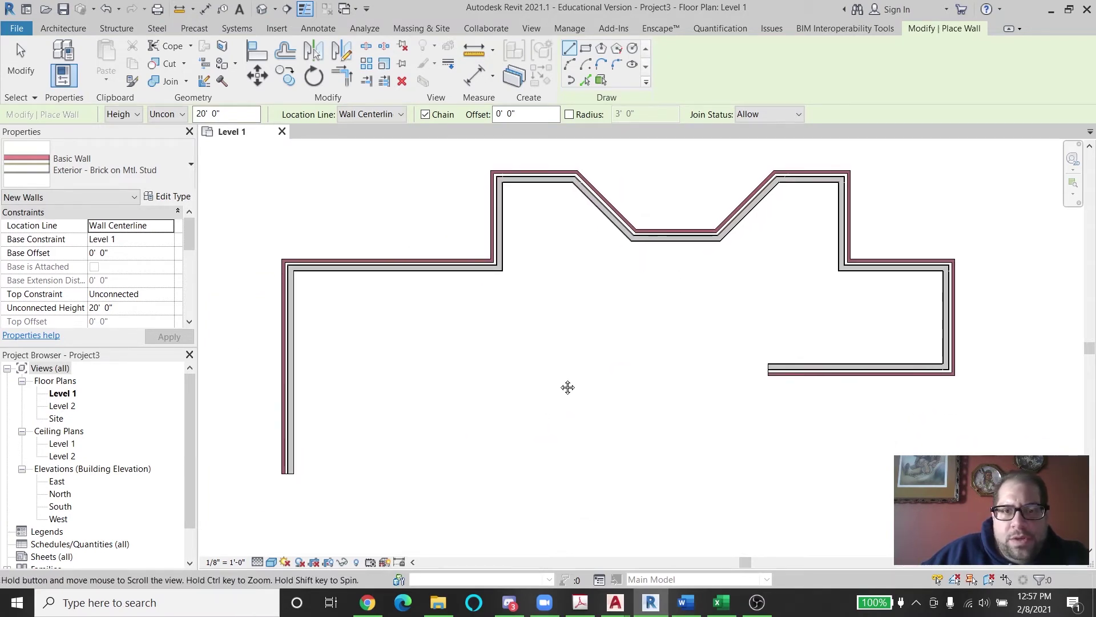
middle_drag(567, 386, 544, 354)
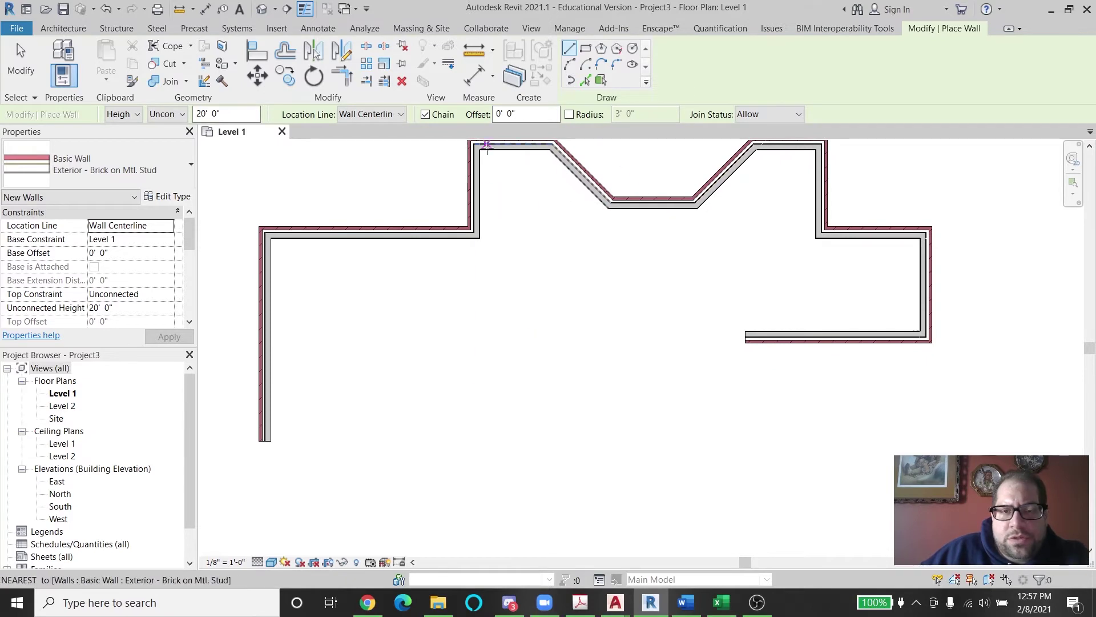
click(570, 68)
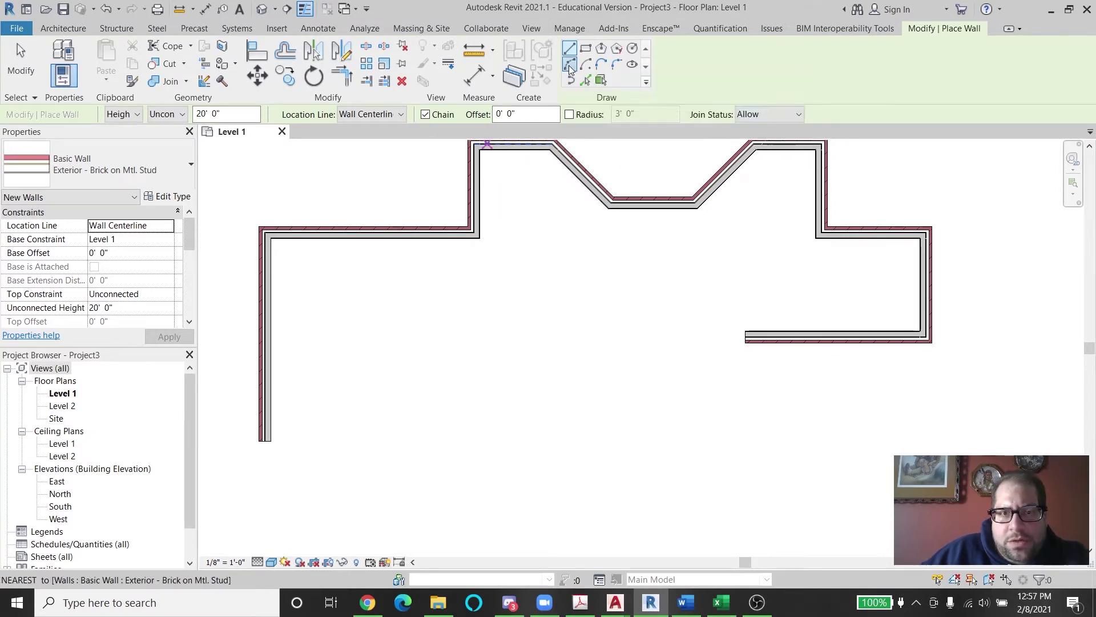
click(266, 441)
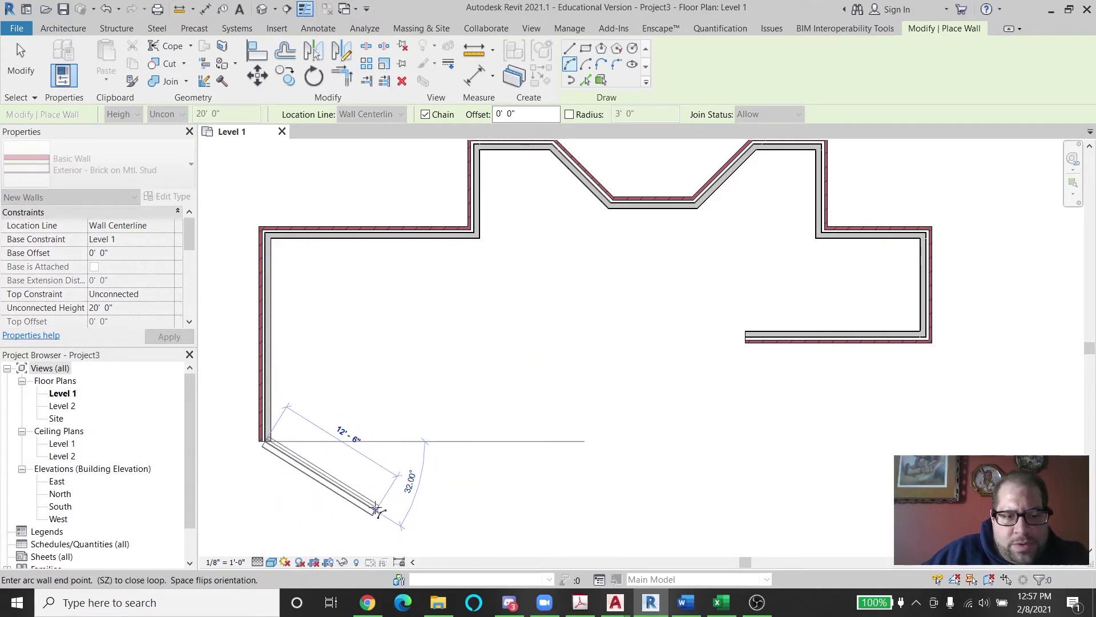
middle_drag(388, 479, 402, 378)
click(379, 441)
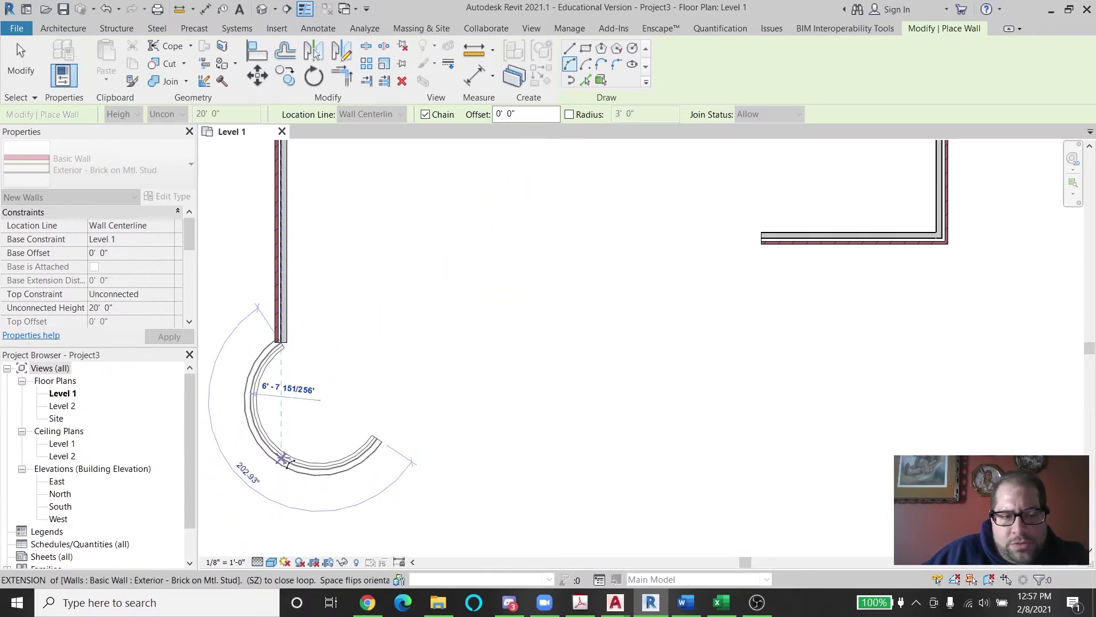
click(335, 440)
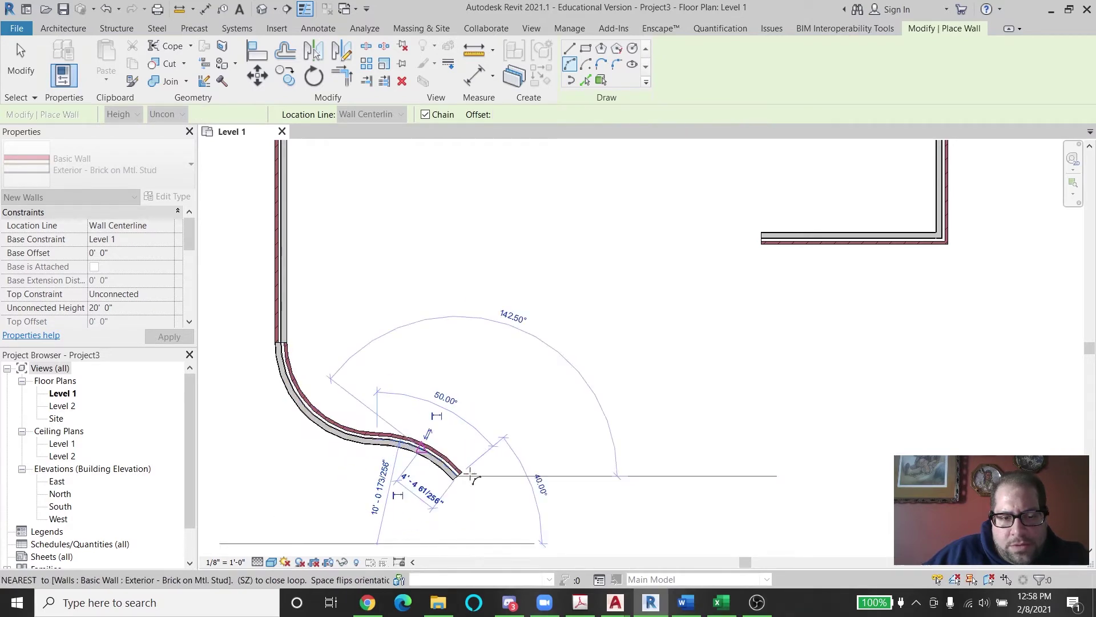
click(457, 474)
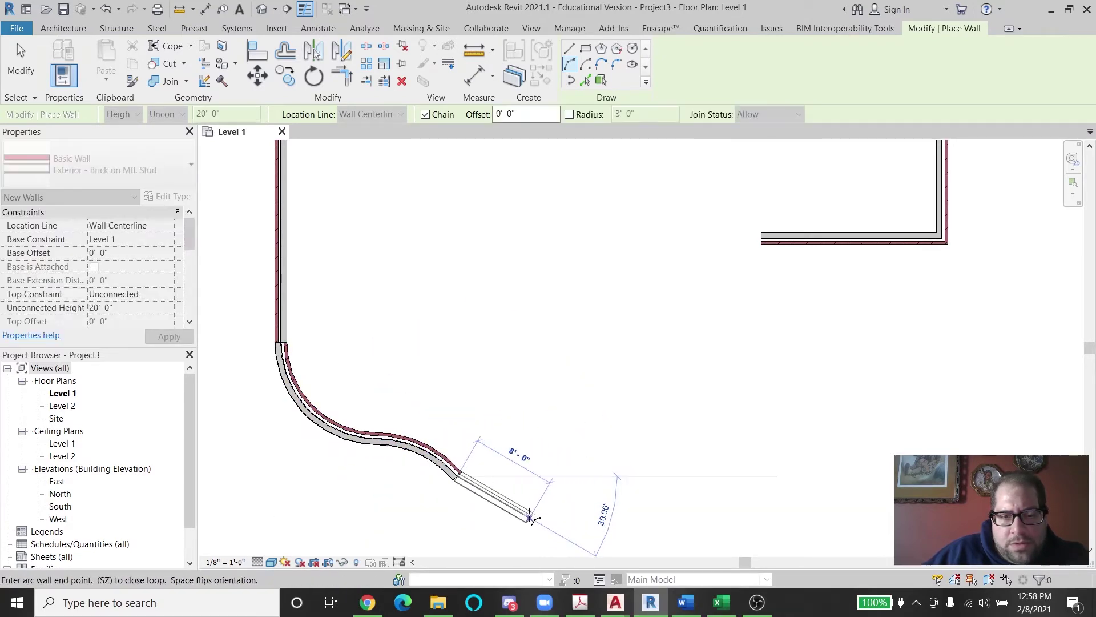
click(494, 508)
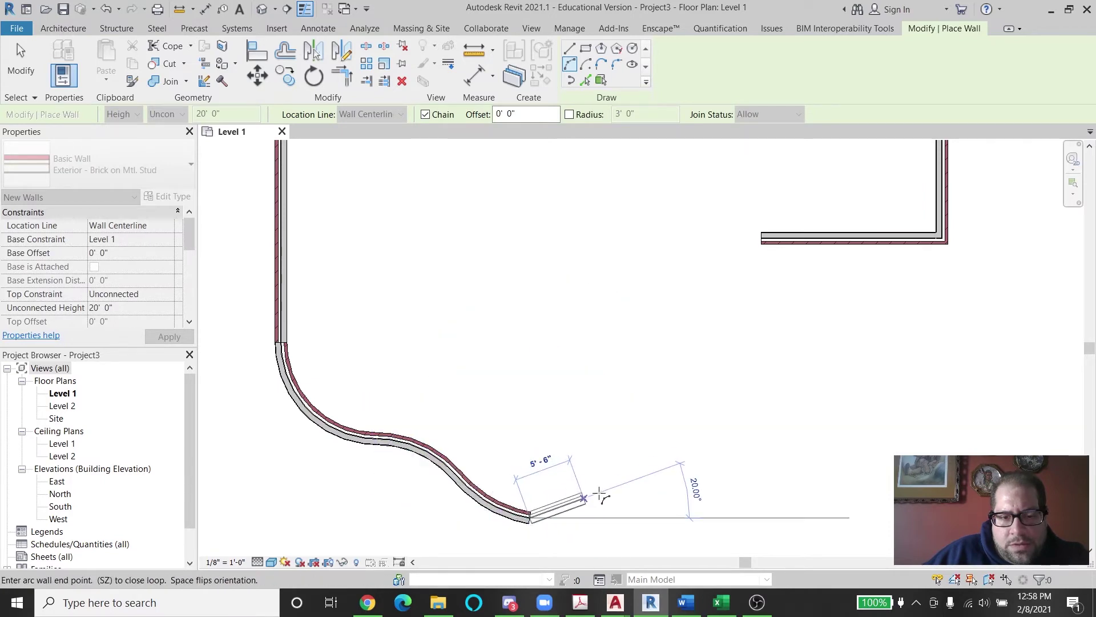
Add straight bottom walls and an angled wall that closes the outline.
click(570, 49)
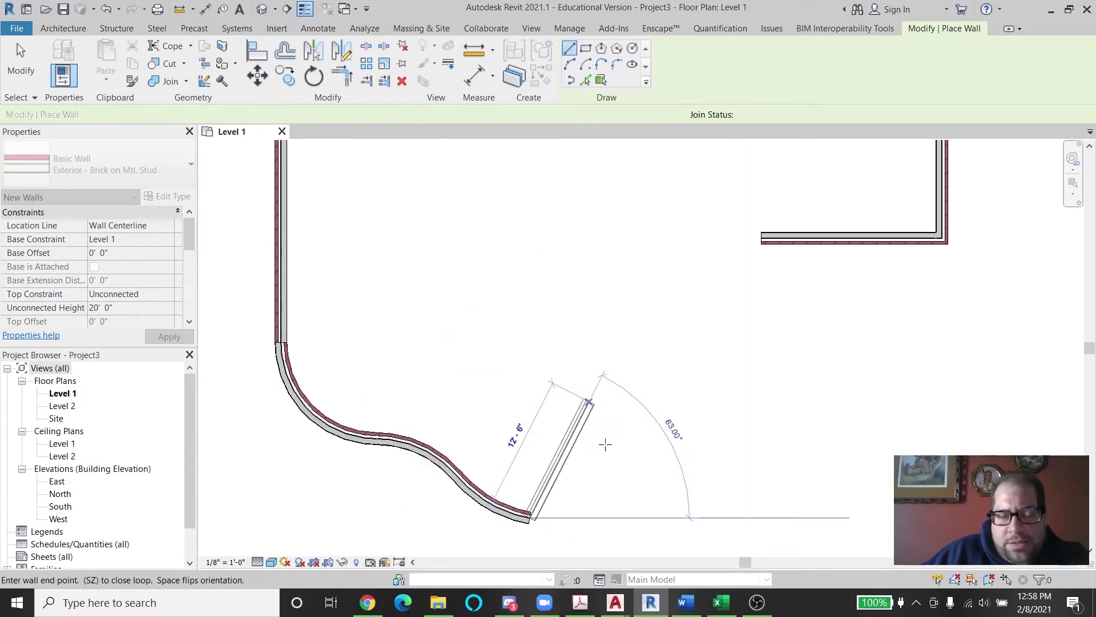
click(628, 516)
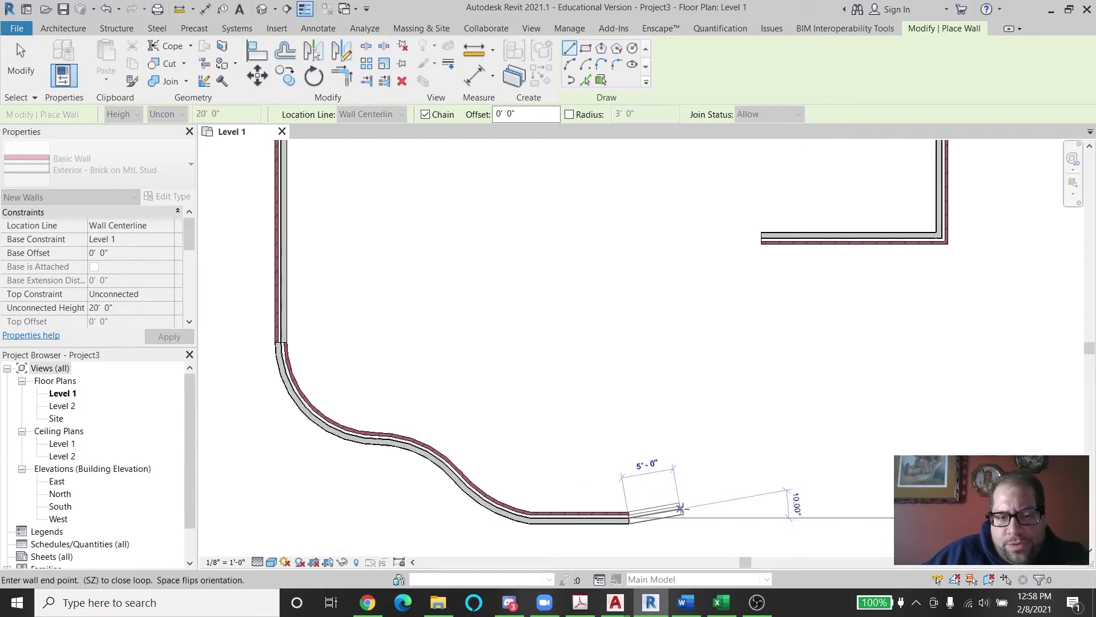
click(718, 518)
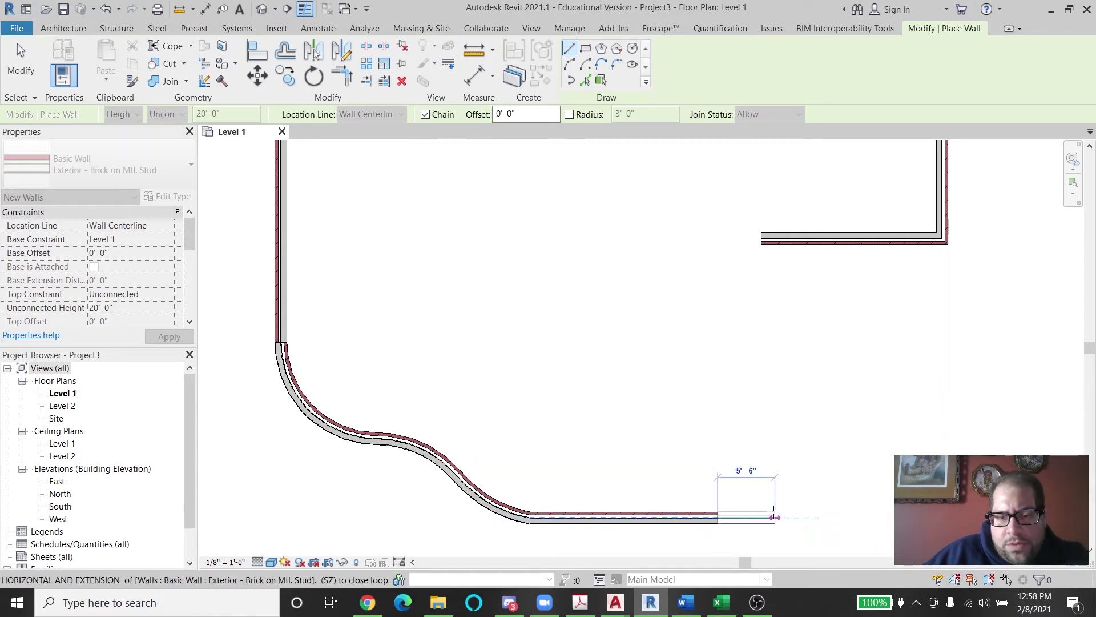
click(762, 237)
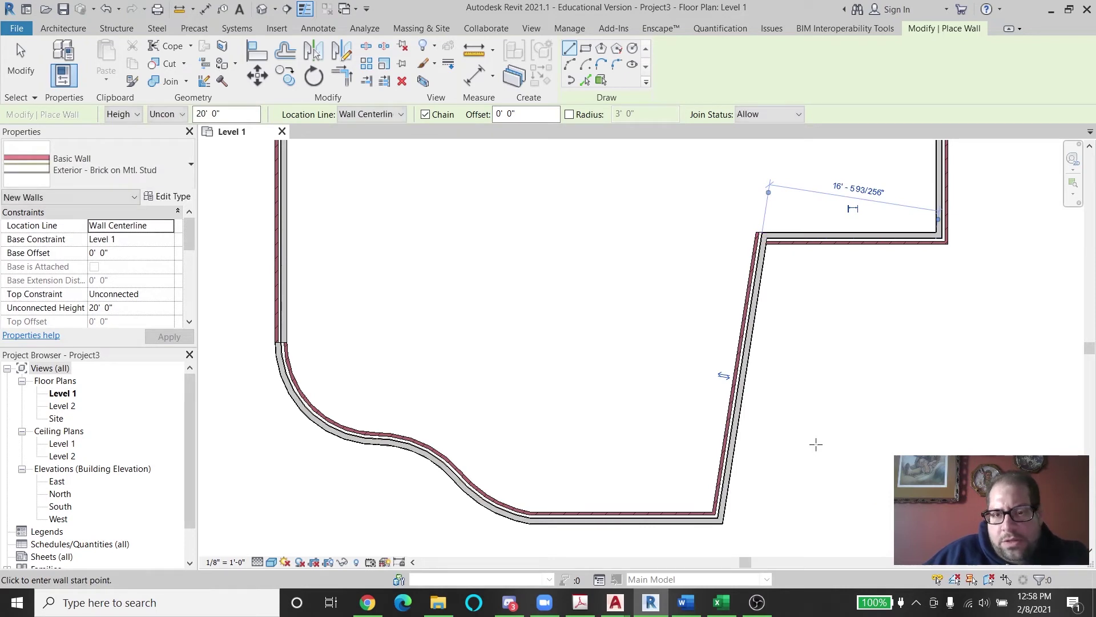
Exit the Wall tool and inspect the curved brick wall segments.
key(Escape)
key(Escape)
scroll(293, 363, up, 5)
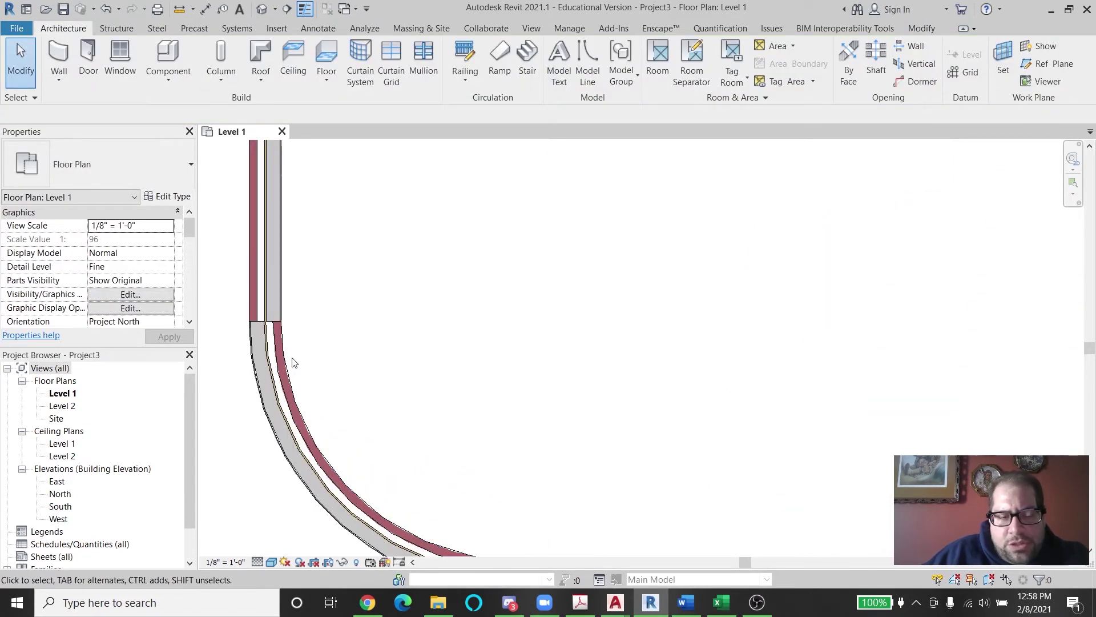
scroll(294, 362, up, 4)
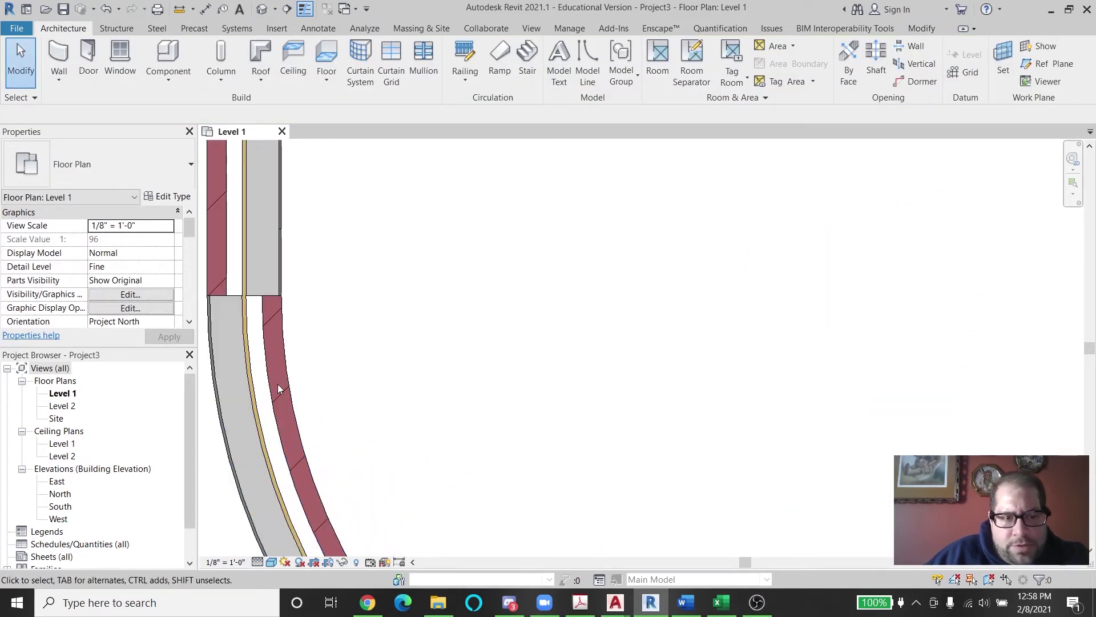
click(290, 391)
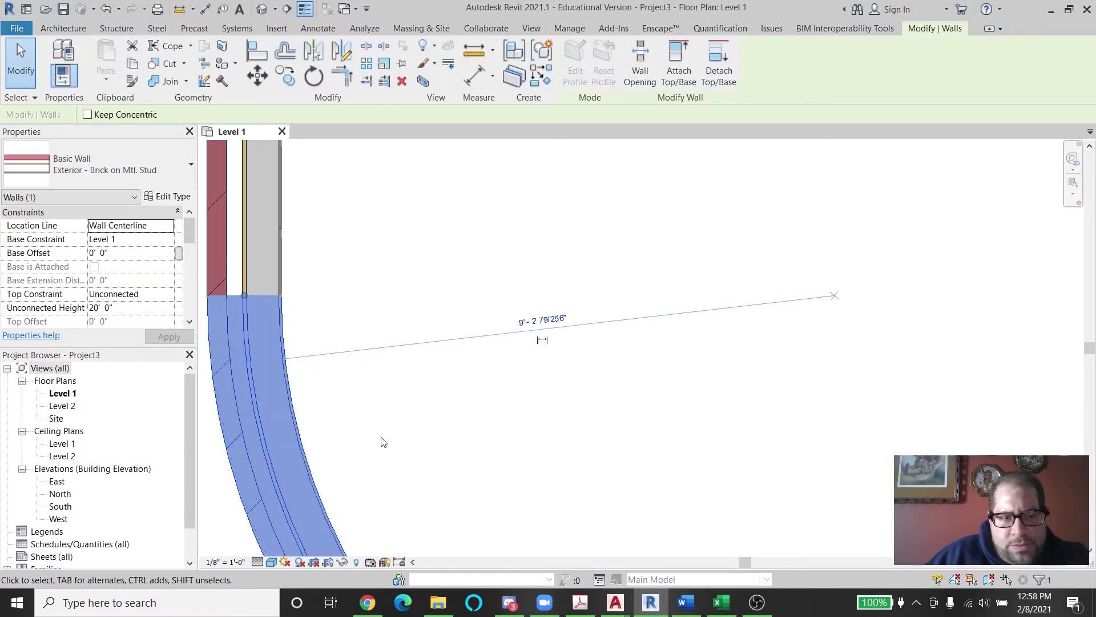
scroll(383, 443, down, 3)
middle_drag(420, 485, 509, 156)
click(651, 416)
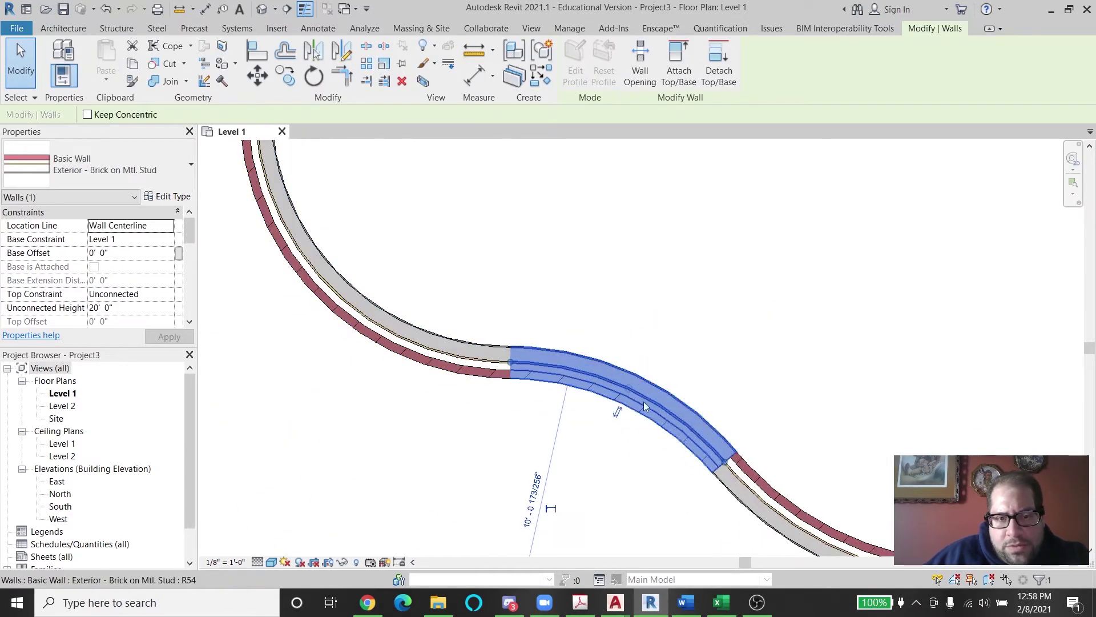
Inspect the straight bottom wall and the angled wall's top corner, then deselect.
scroll(788, 411, down, 2)
scroll(773, 382, up, 2)
click(829, 410)
middle_drag(888, 311, 519, 345)
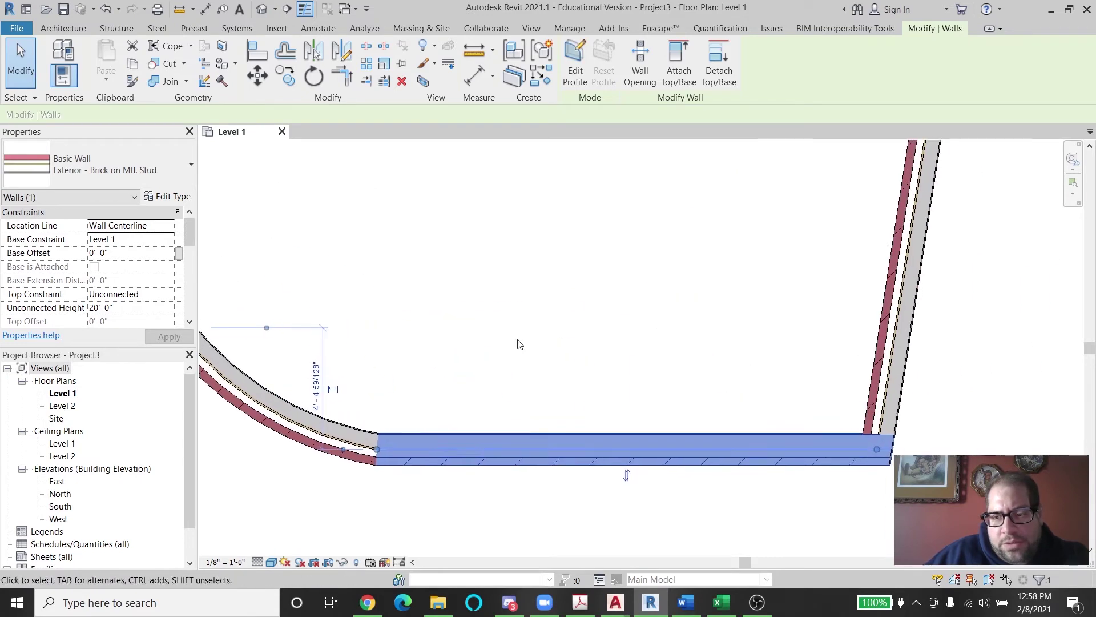
click(882, 349)
scroll(882, 349, down, 2)
scroll(883, 349, up, 3)
middle_drag(748, 388, 762, 484)
click(777, 354)
scroll(783, 357, down, 2)
scroll(785, 368, up, 1)
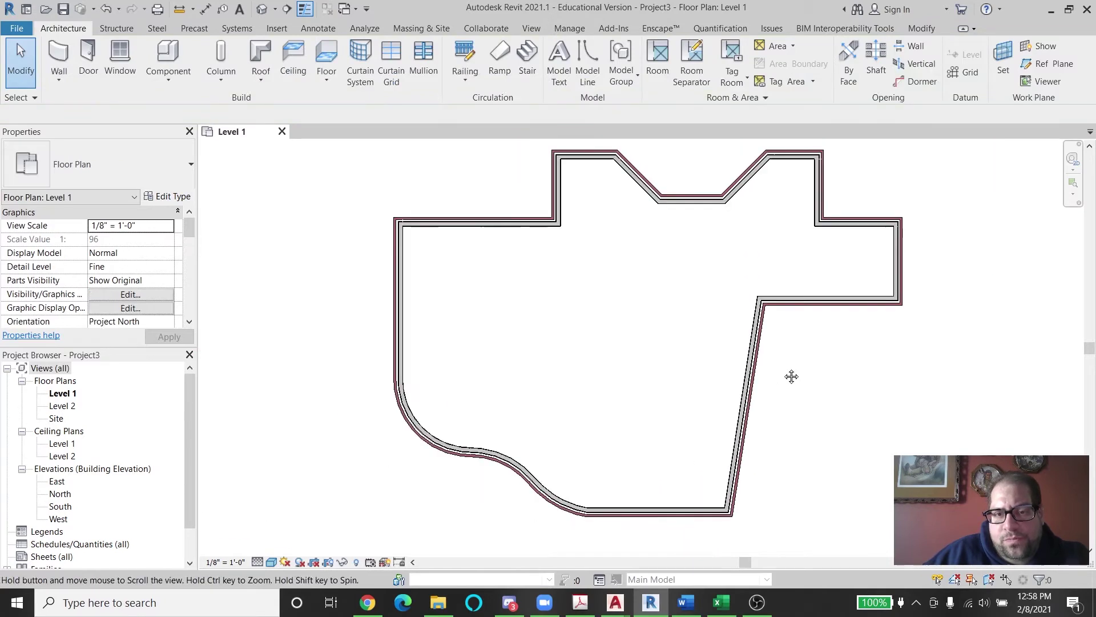
Open the Default 3D View and frame the whole brick wall outline.
middle_drag(786, 372, 754, 395)
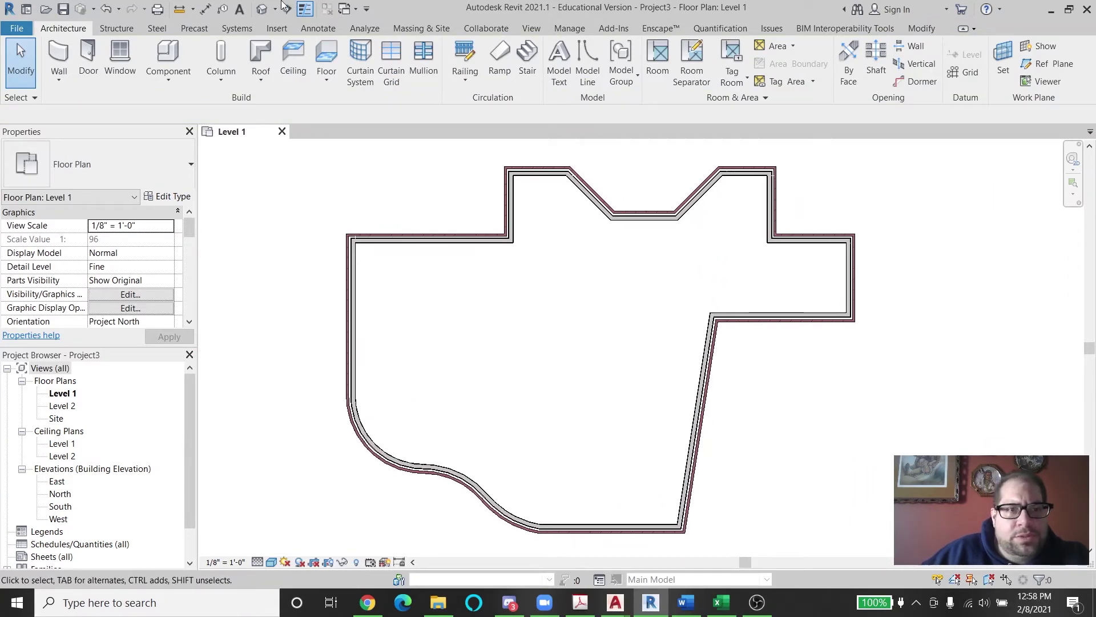
click(263, 9)
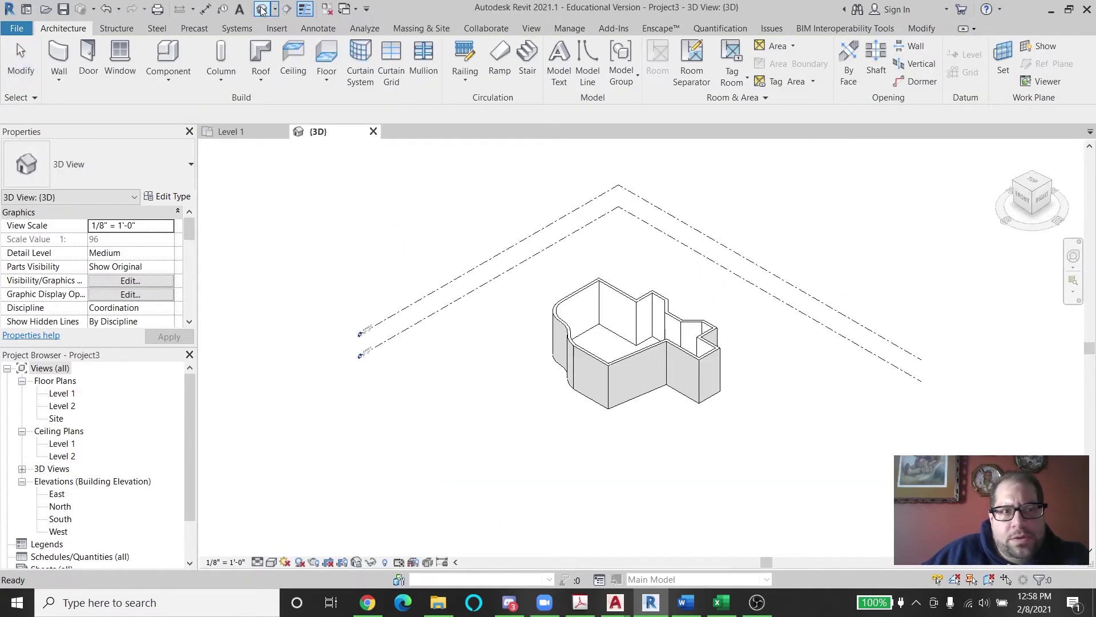
scroll(673, 337, up, 5)
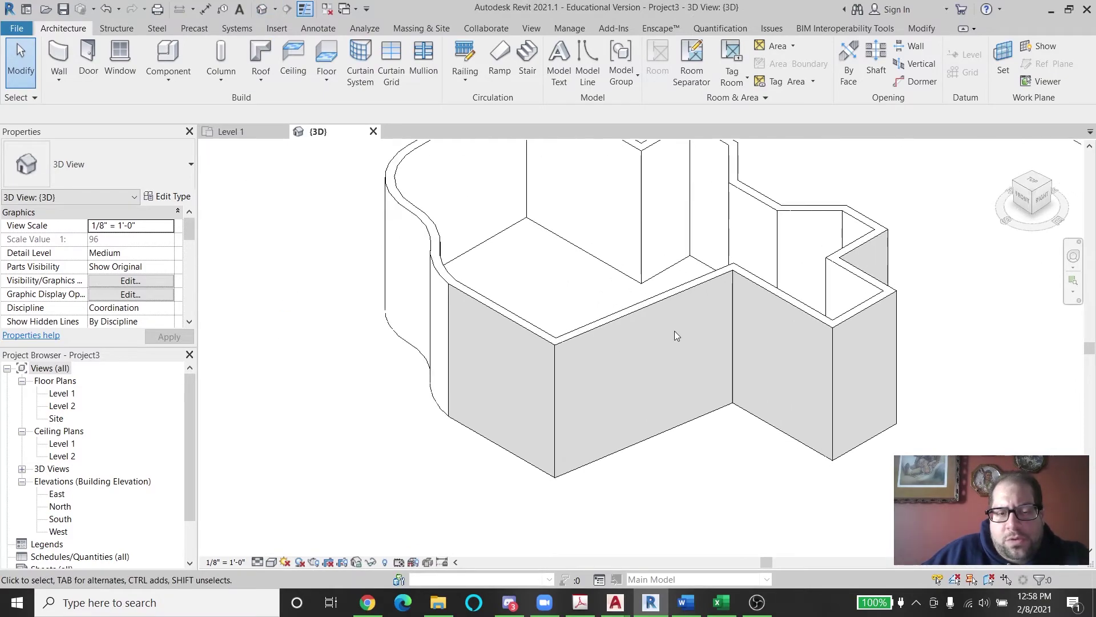
scroll(572, 384, up, 3)
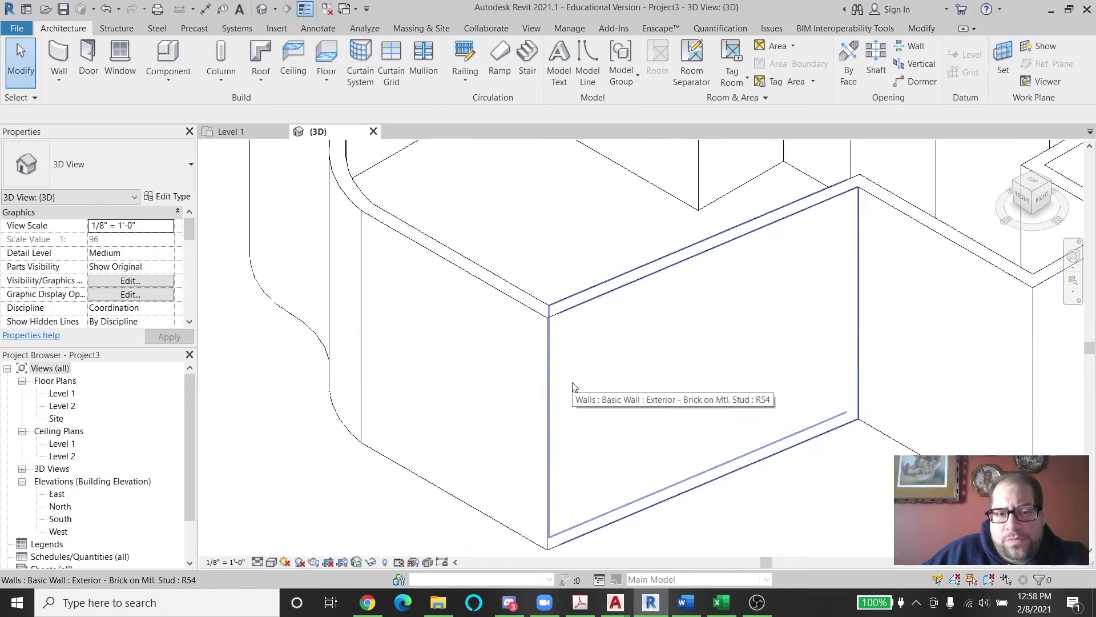
scroll(533, 247, down, 5)
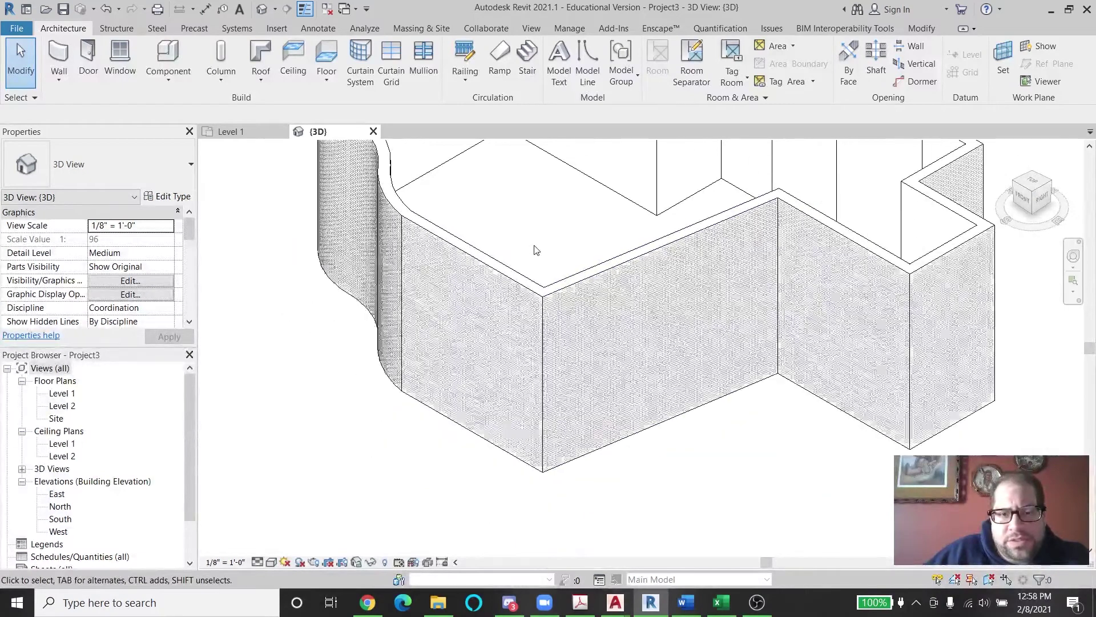
middle_drag(538, 348, 532, 383)
middle_drag(668, 190, 666, 240)
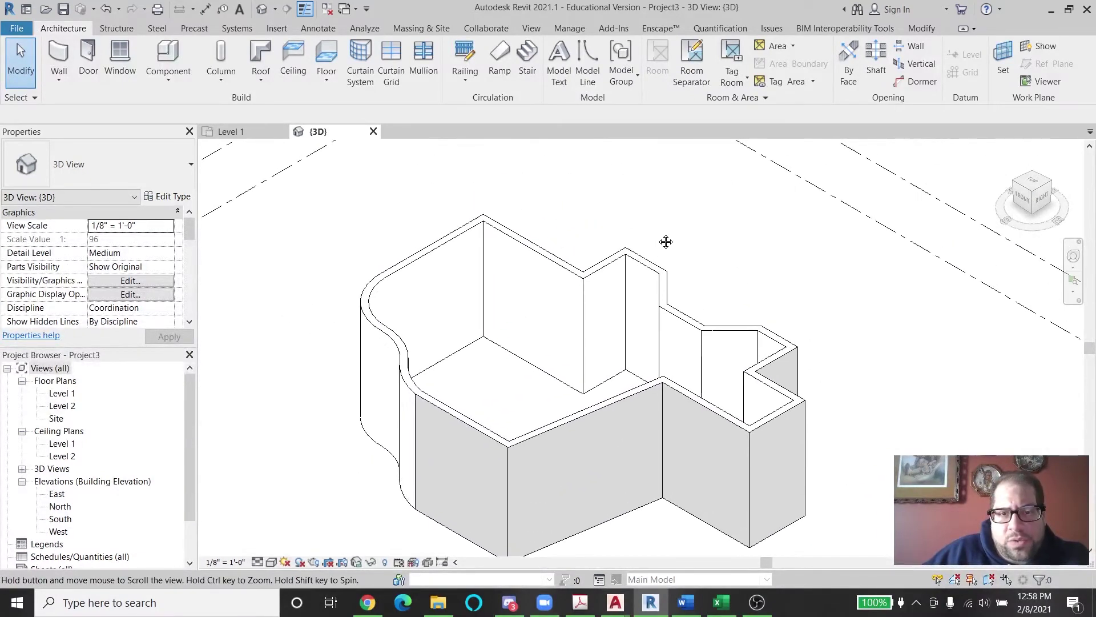
scroll(503, 388, down, 5)
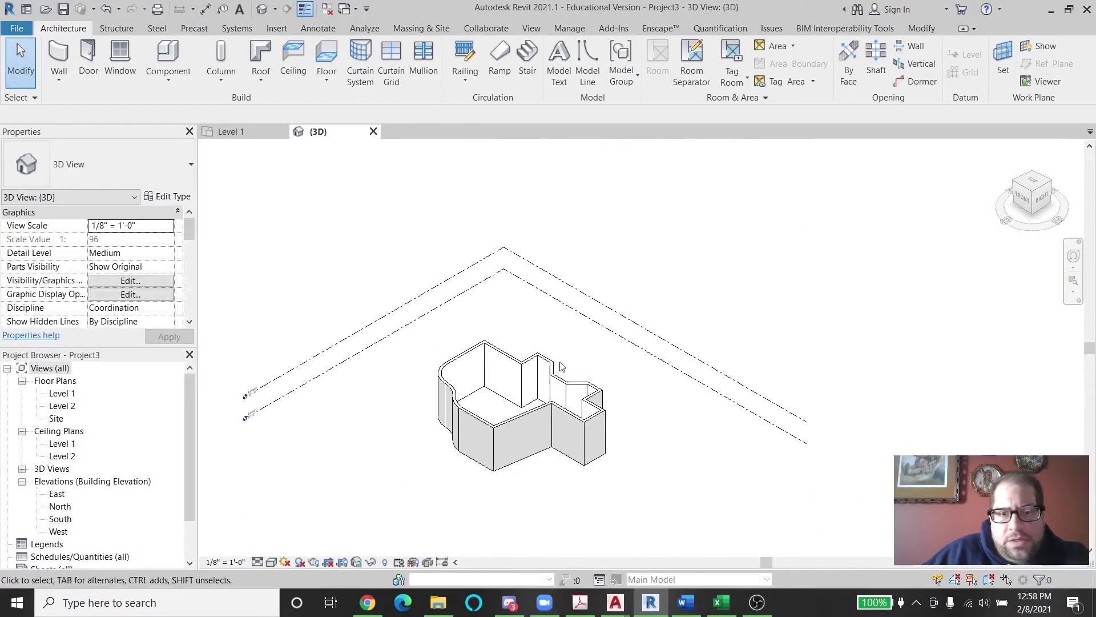
scroll(320, 406, up, 8)
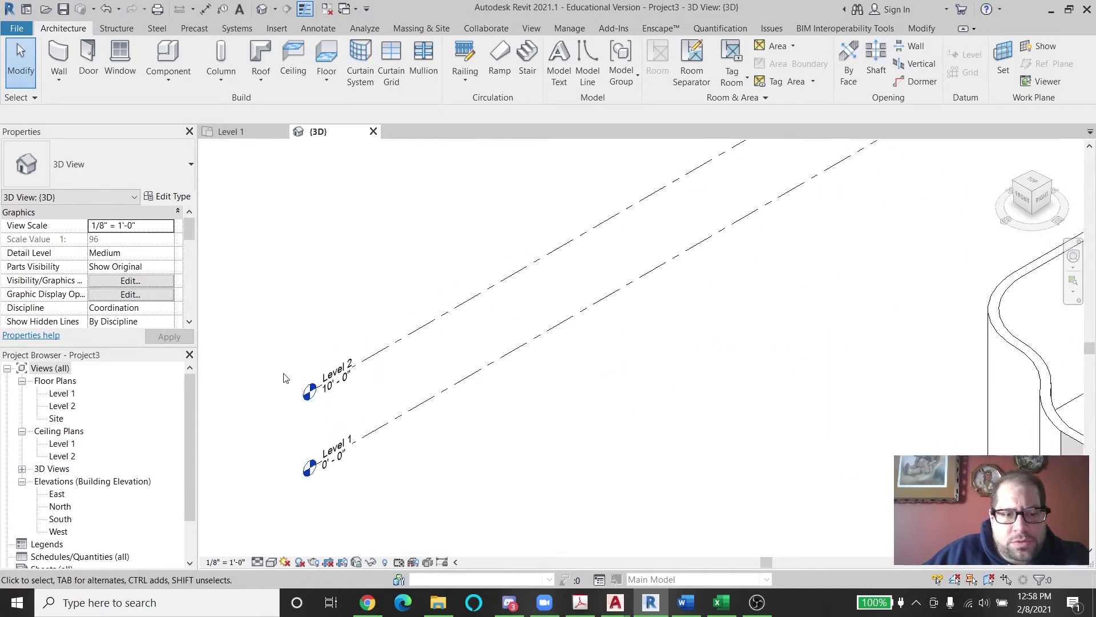
scroll(333, 384, down, 6)
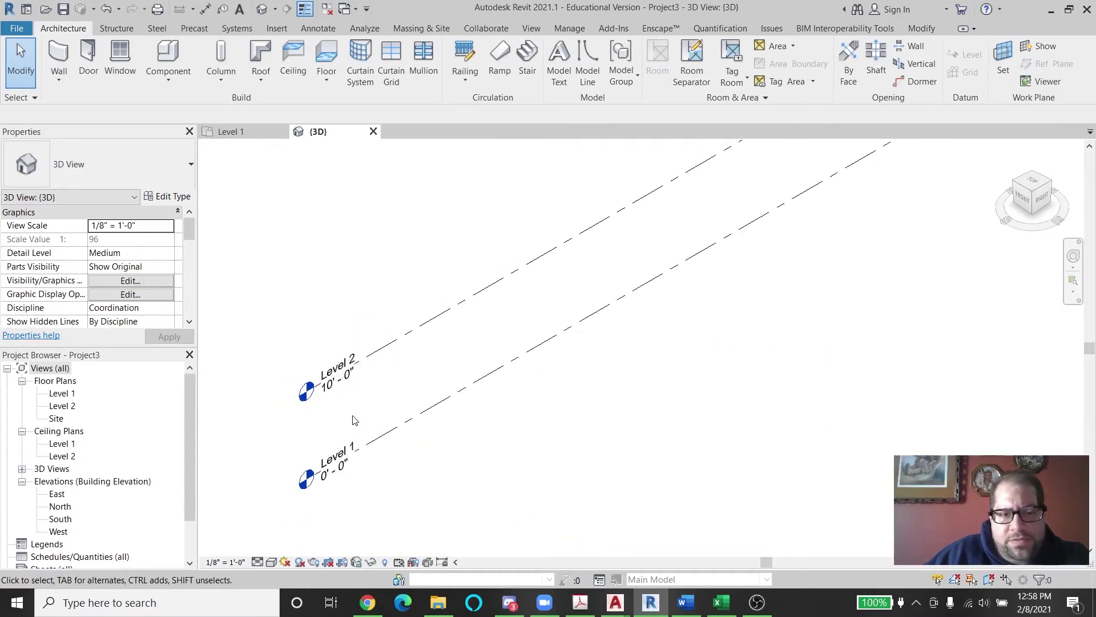
middle_drag(419, 452, 411, 414)
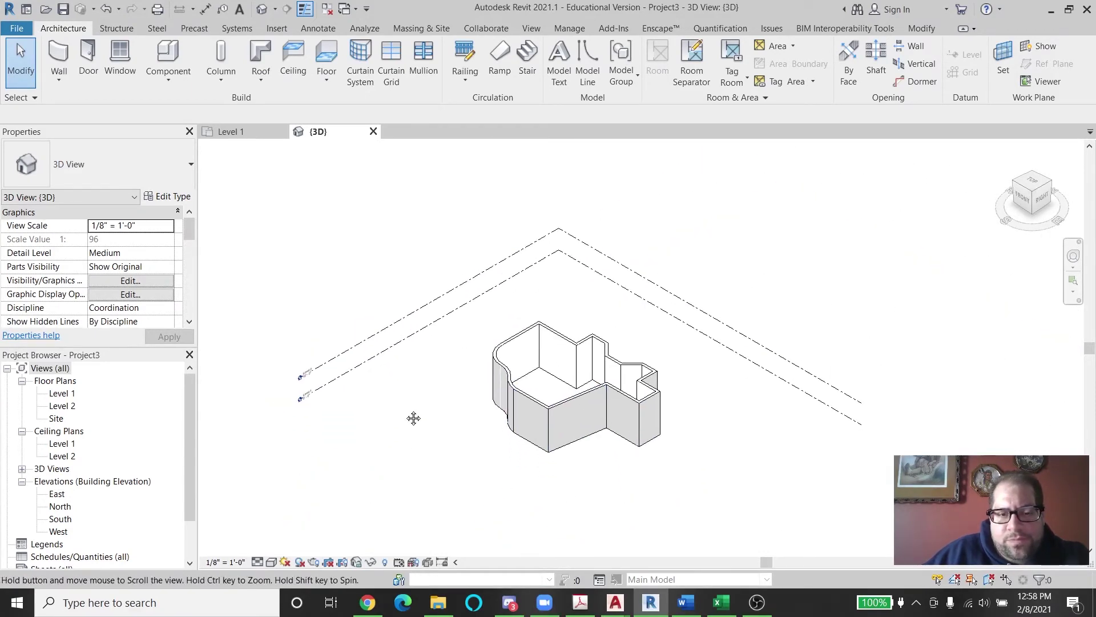
View the model from the ViewCube RIGHT face, then return to the Home isometric view.
click(1042, 199)
scroll(610, 364, up, 2)
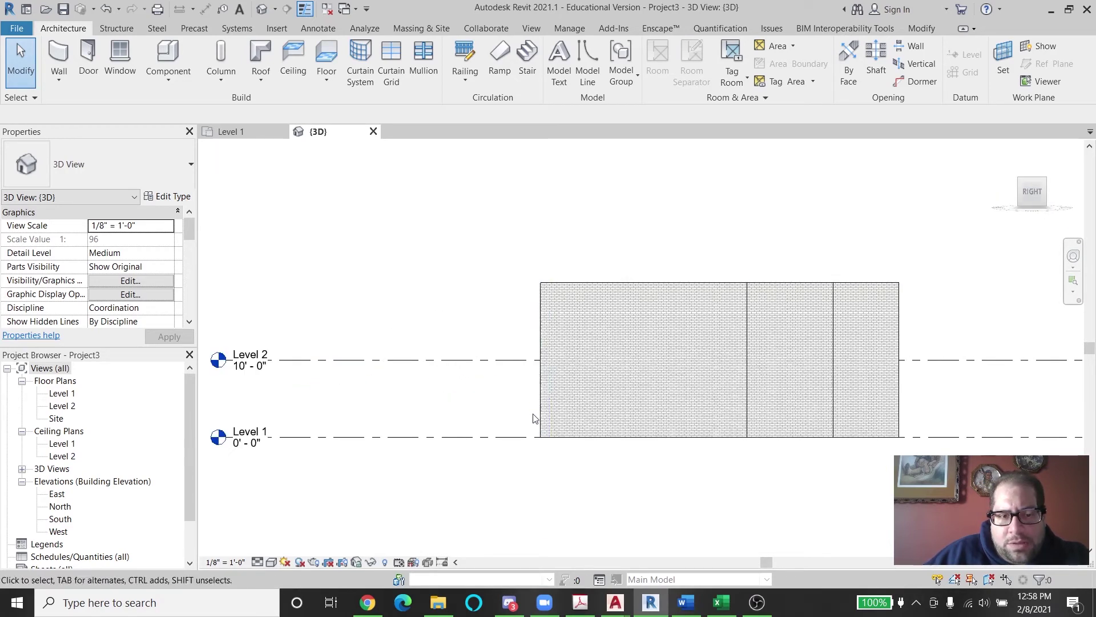
click(1007, 151)
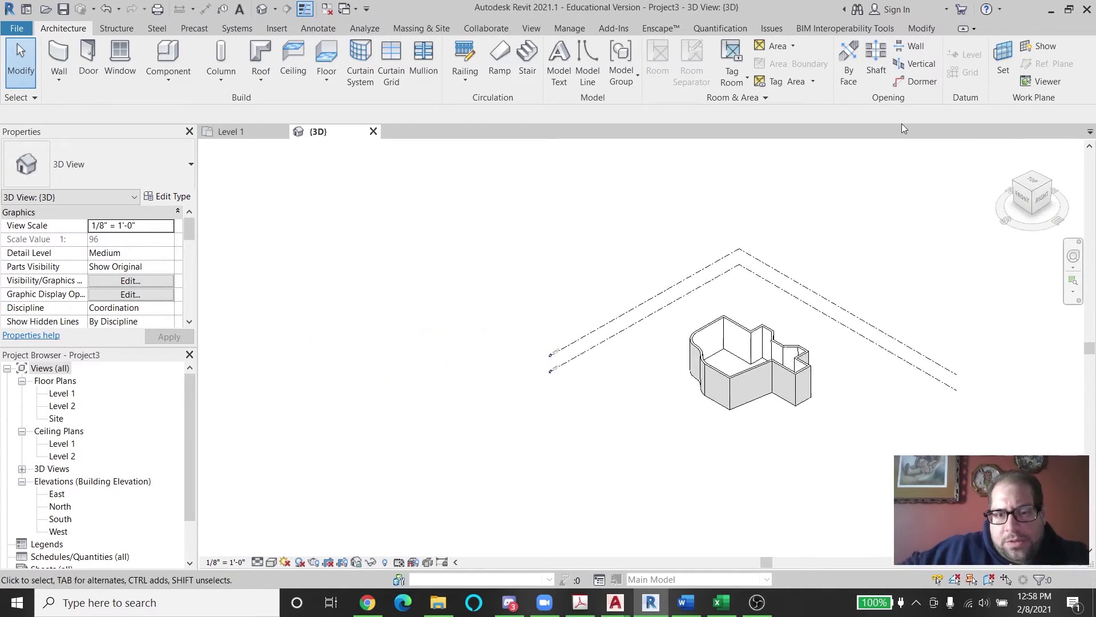
Set the front wall's Top Constraint to Up to level: Level 2.
scroll(579, 387, up, 1)
scroll(579, 387, up, 1)
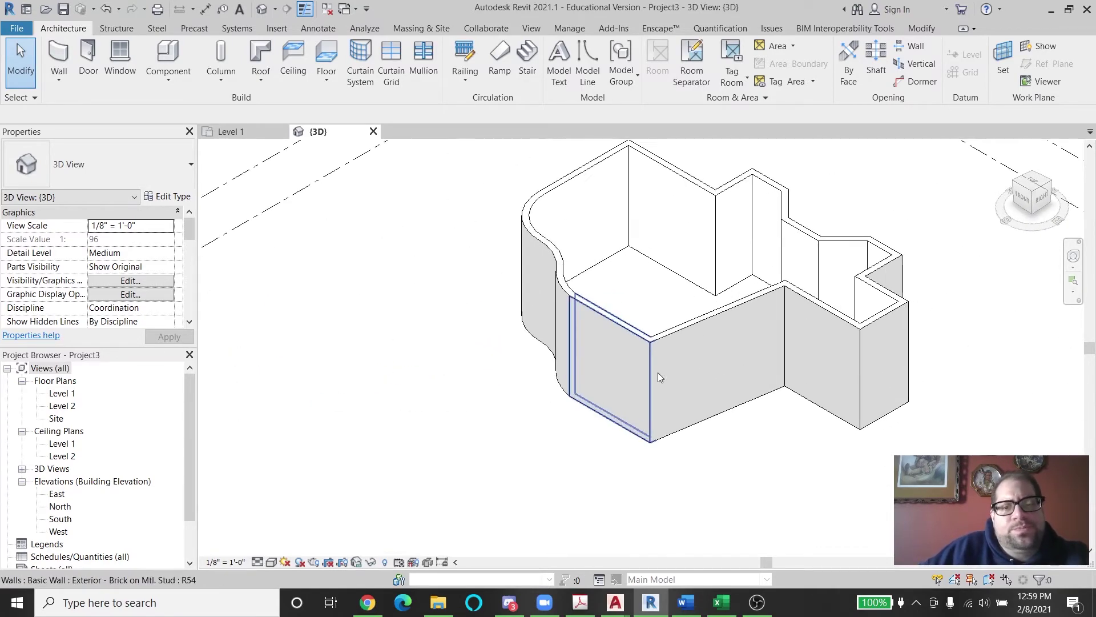
click(685, 333)
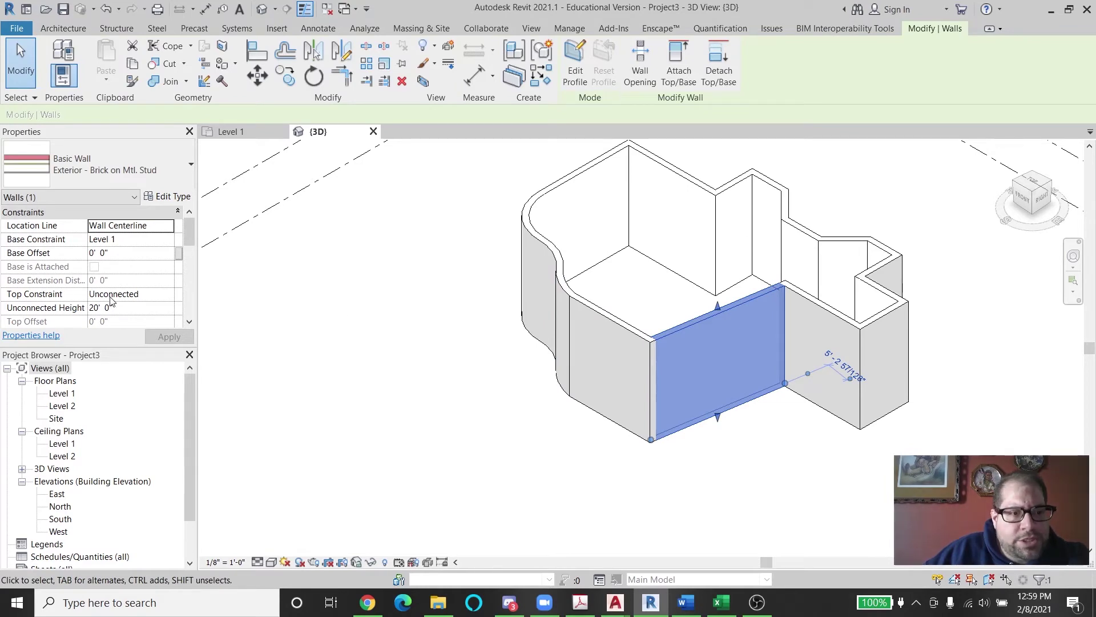
click(167, 294)
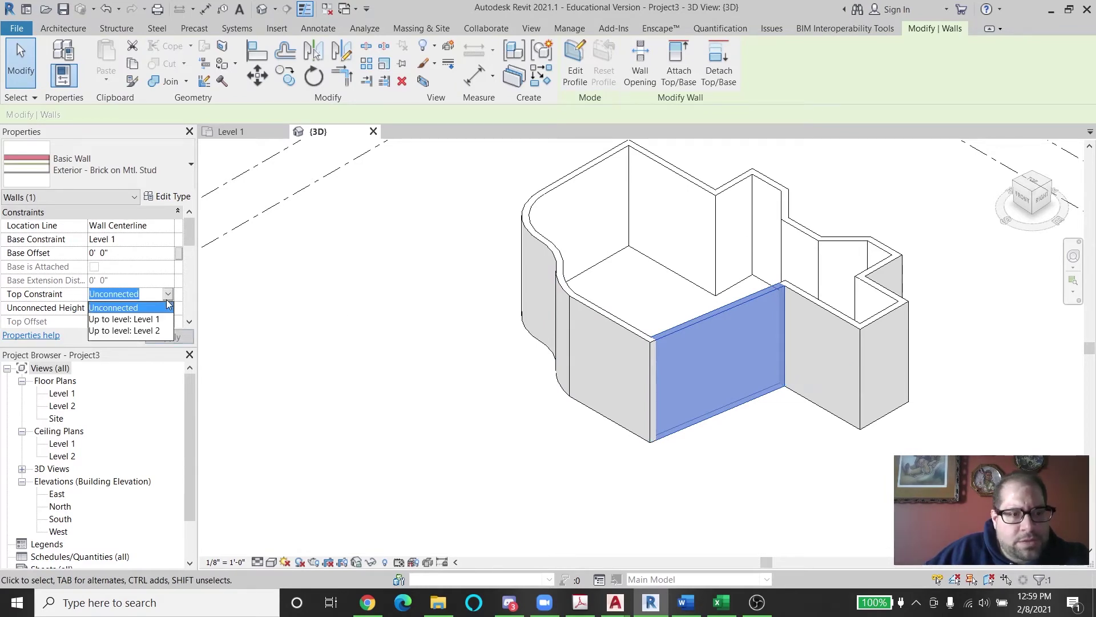
click(150, 331)
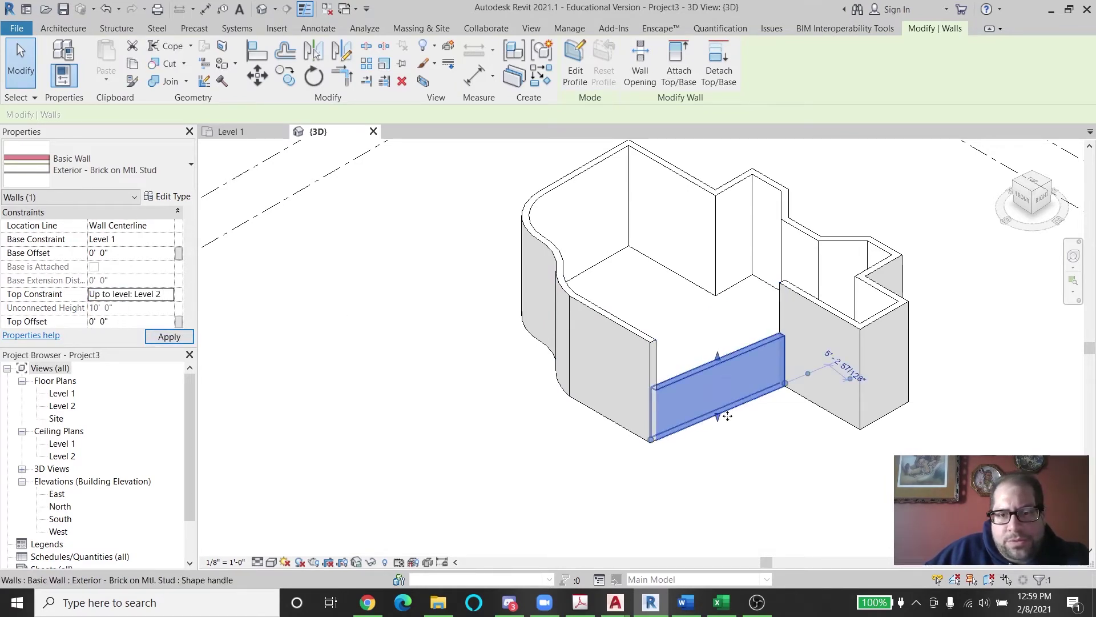
click(745, 439)
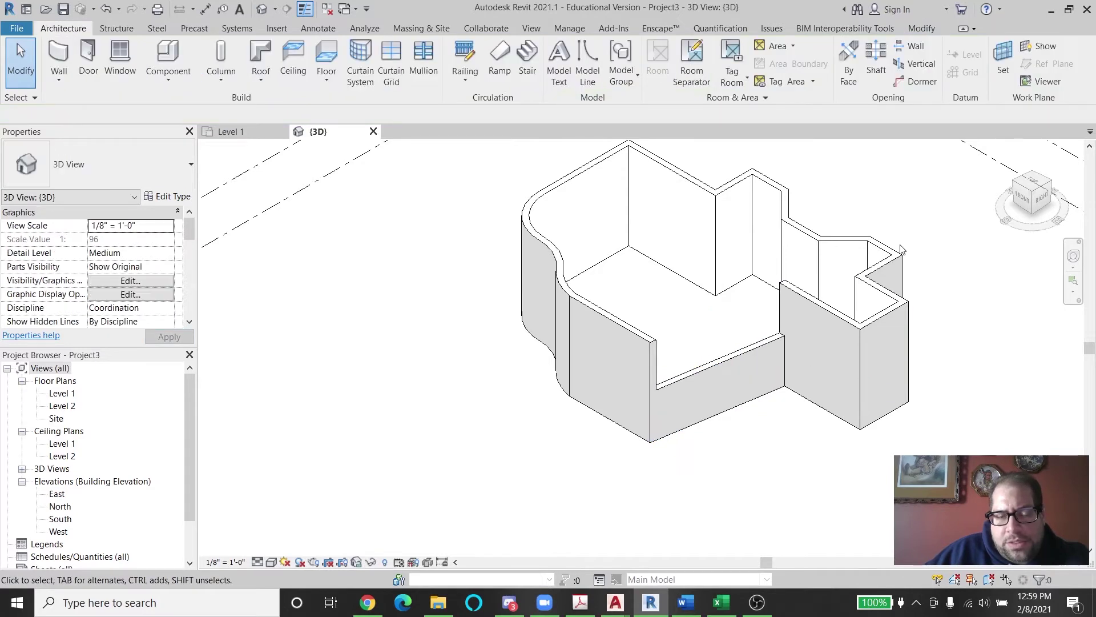
From the right side, drag the Level 2 line up to 14' 6".
click(1043, 198)
scroll(685, 302, up, 5)
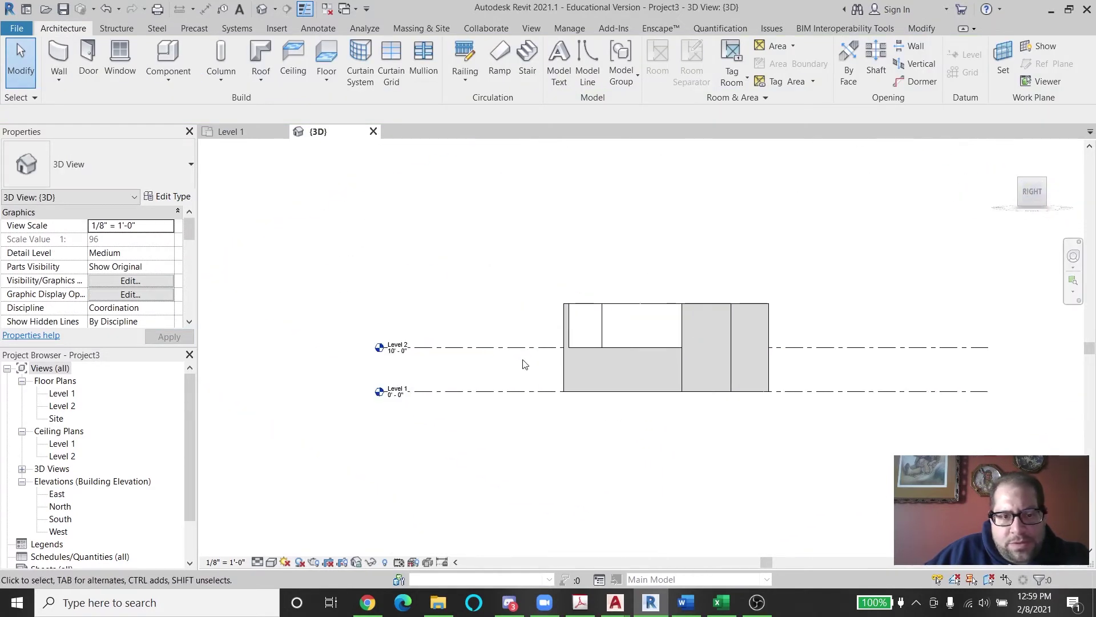
click(474, 344)
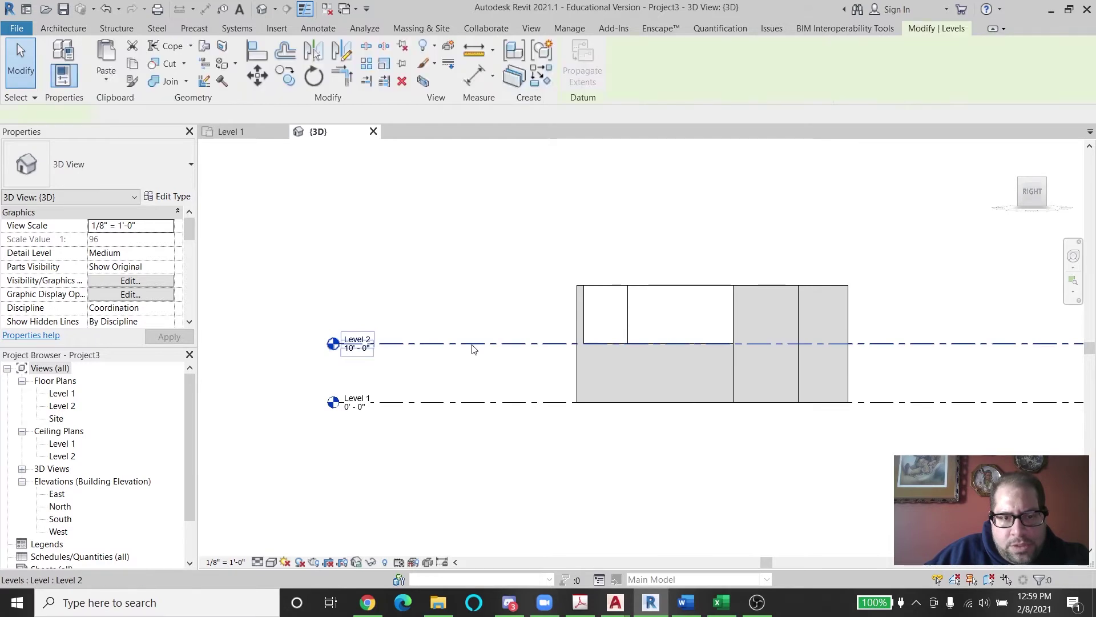
drag(461, 328, 458, 304)
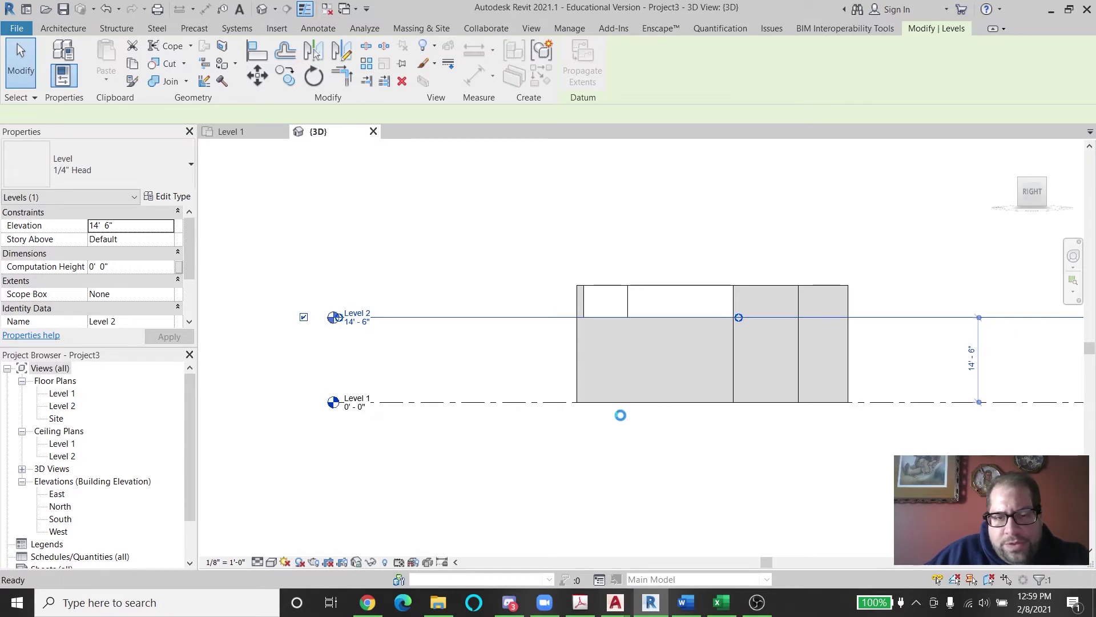
Undo the Level 2 move back to 10' 0", return the 3D view to Home and check the walls' top constraint.
key(ctrl+z)
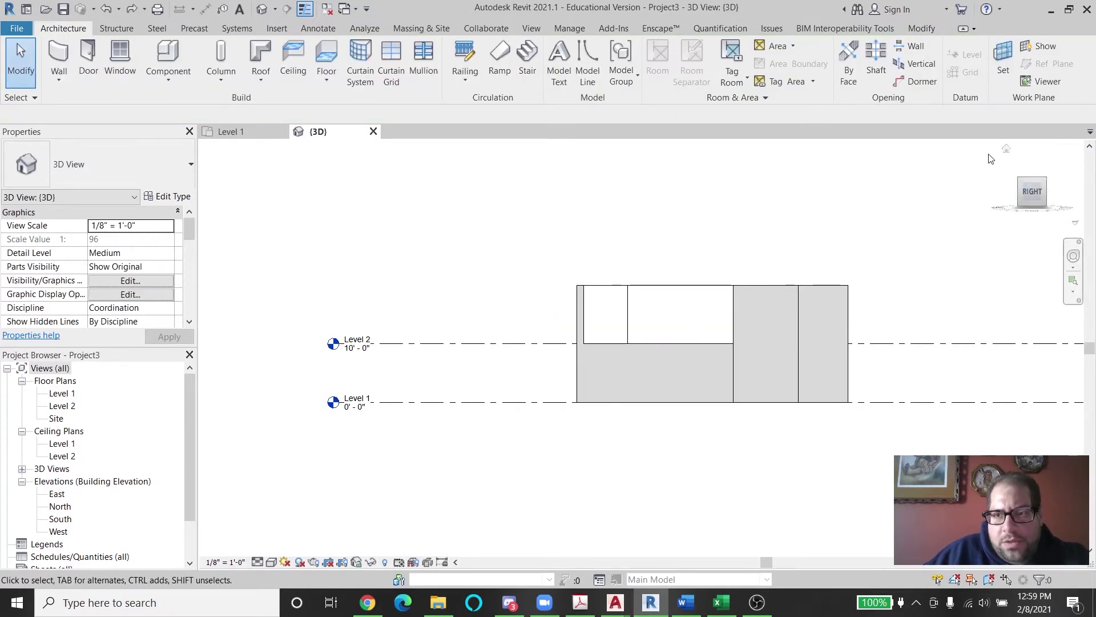
click(1008, 152)
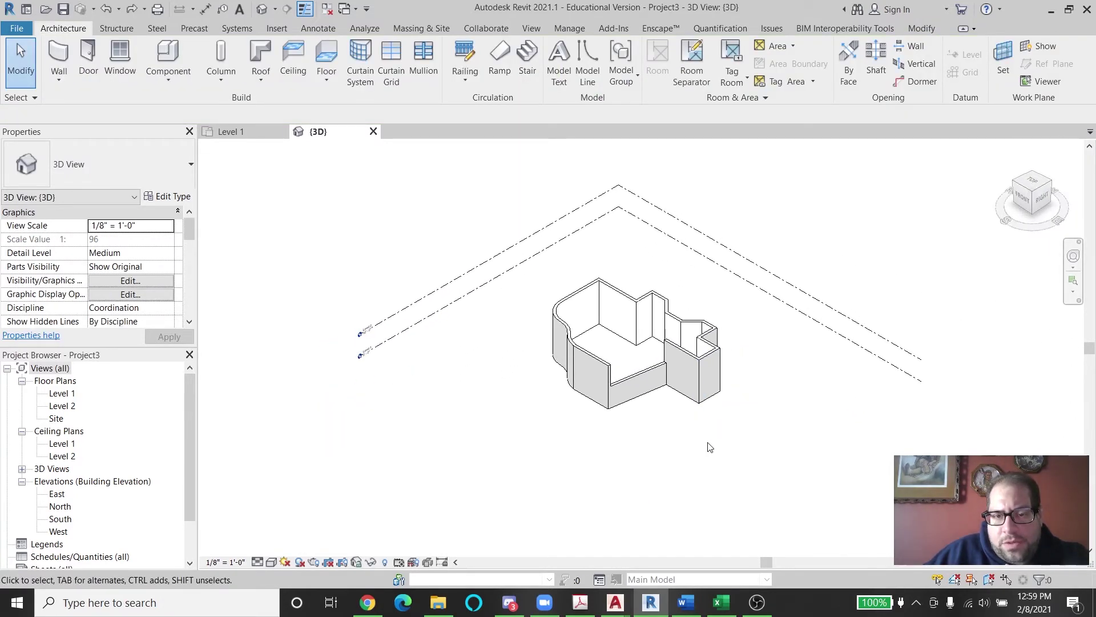
click(558, 311)
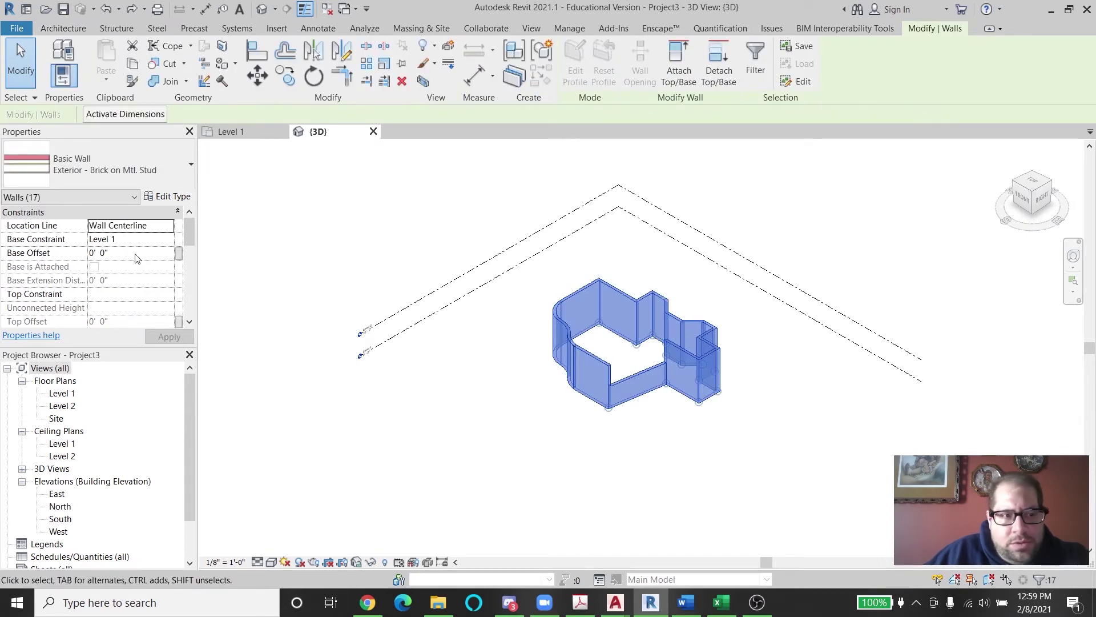
click(166, 295)
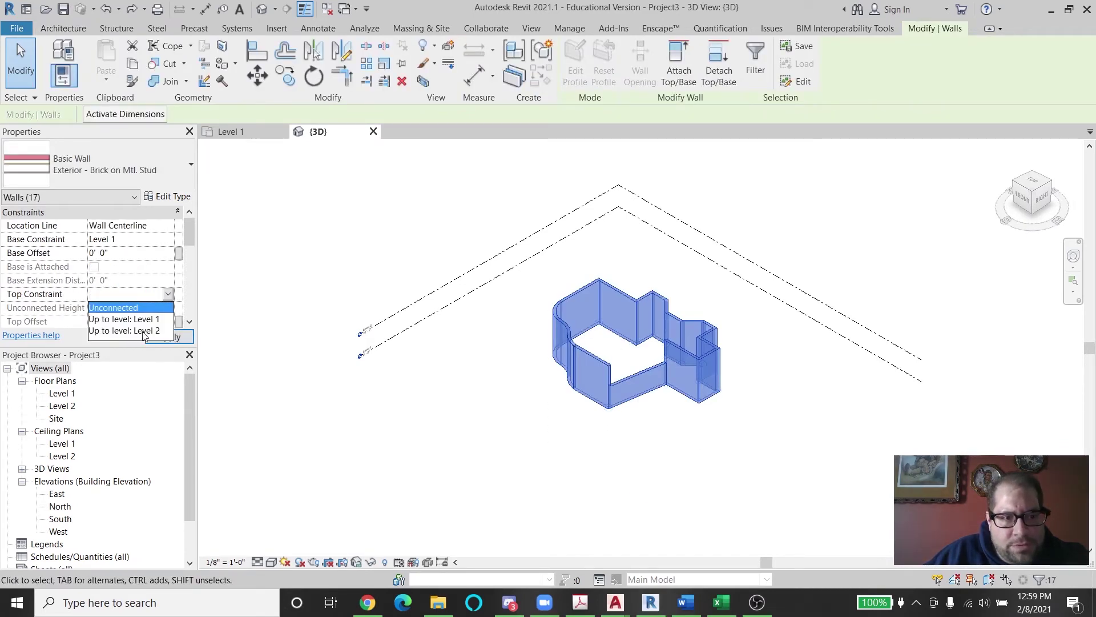
click(636, 457)
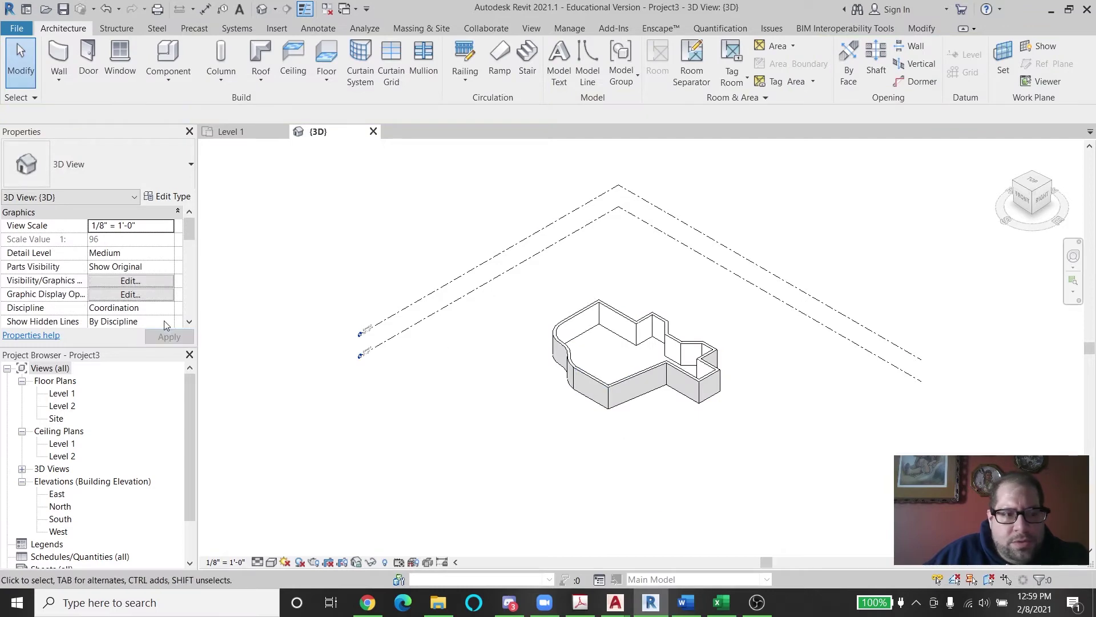
Open the Level 1 floor plan and select the top-left exterior wall.
scroll(529, 354, up, 8)
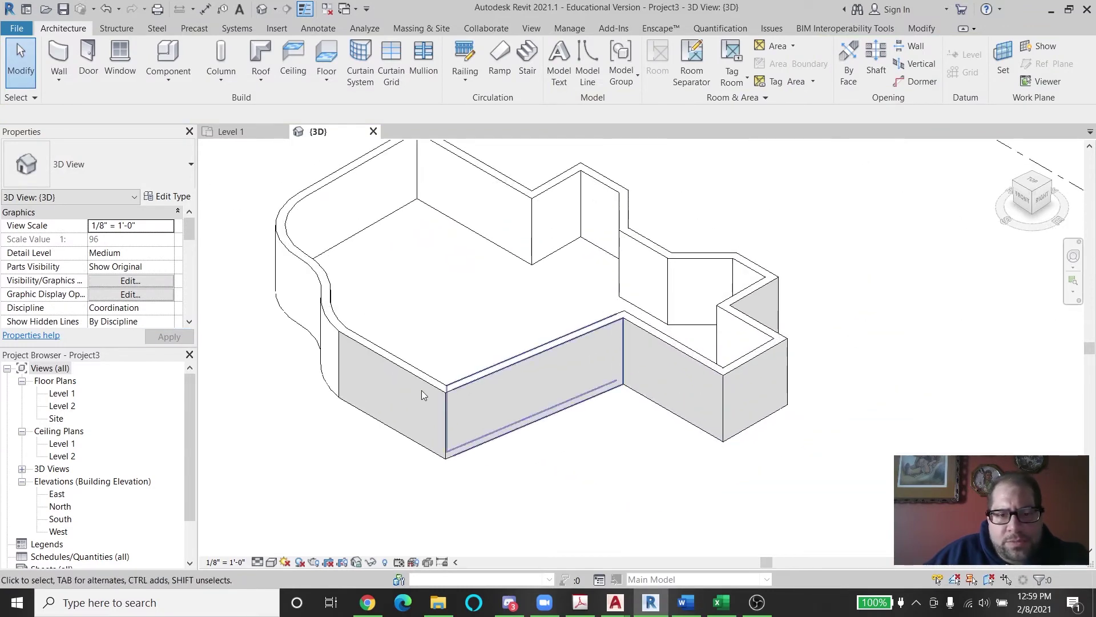
double_click(63, 393)
click(434, 231)
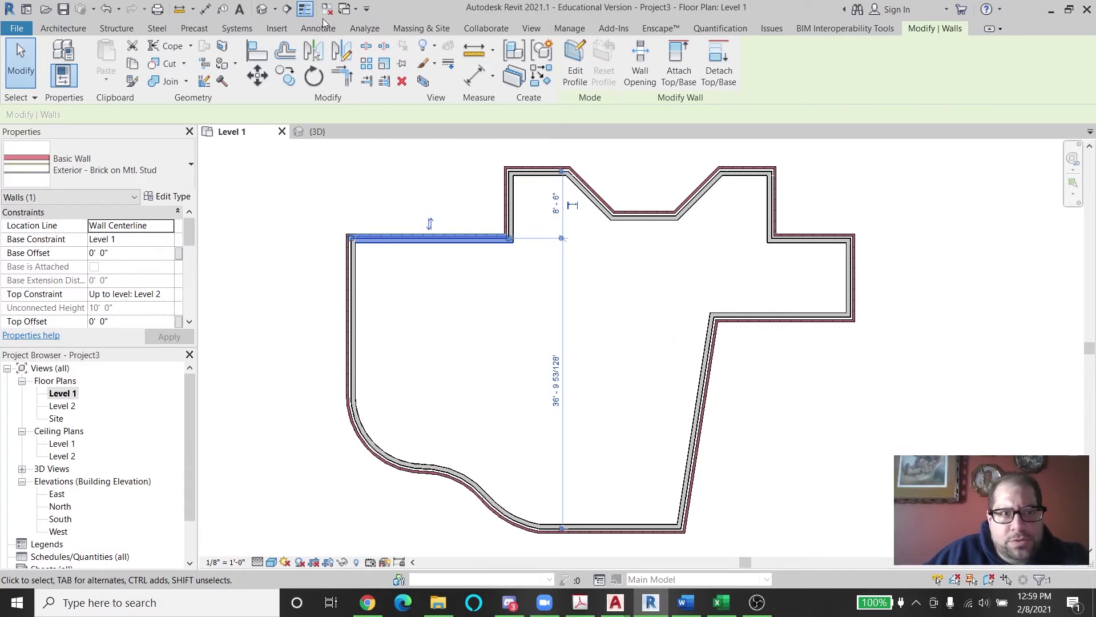
In the 3D view, give the front brick wall a 1' 0" base offset and edit its top offset.
click(274, 13)
click(546, 365)
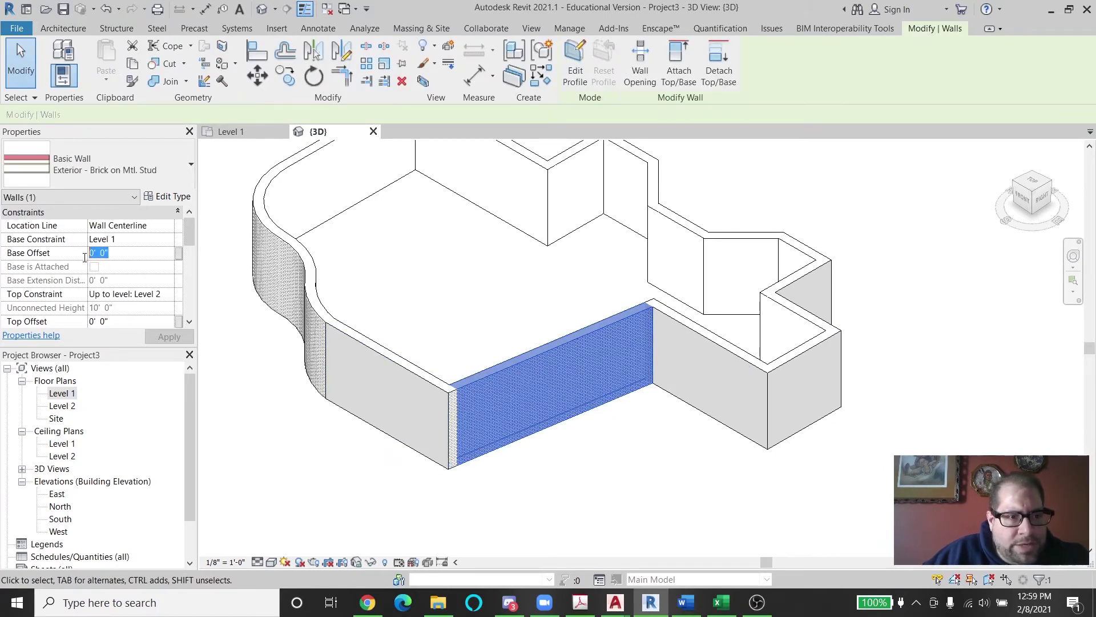
text(1)
key(Return)
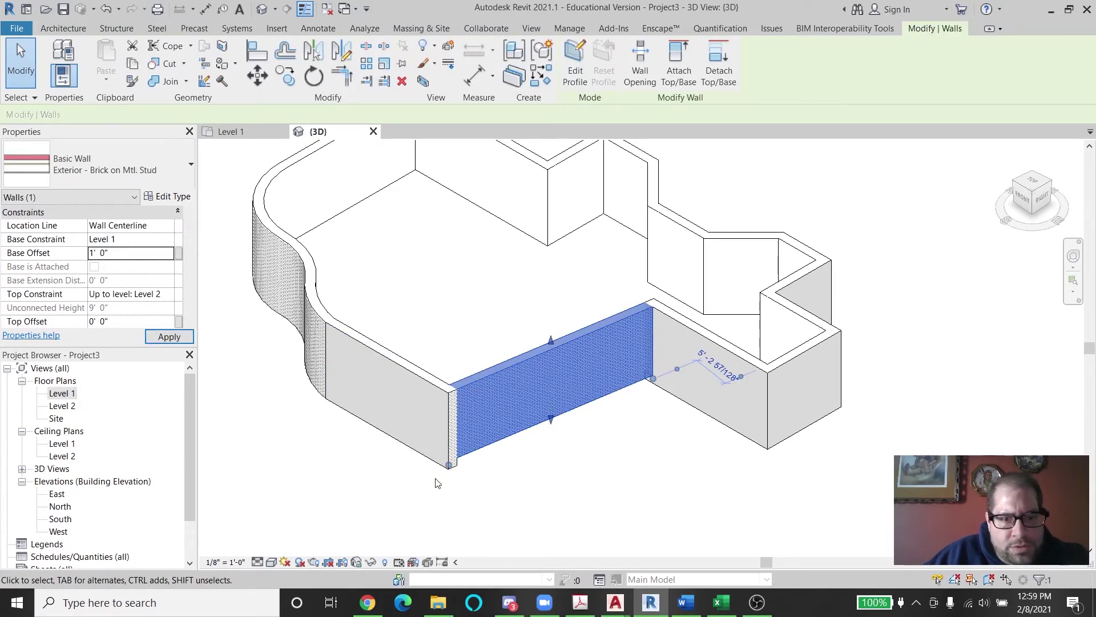
scroll(457, 479, up, 5)
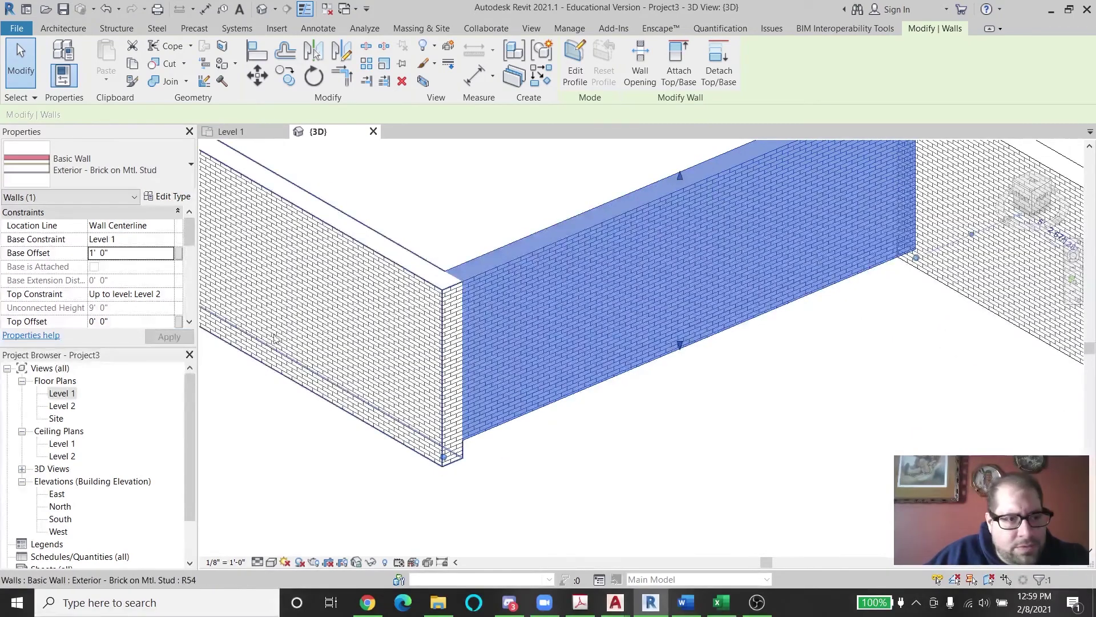
click(118, 322)
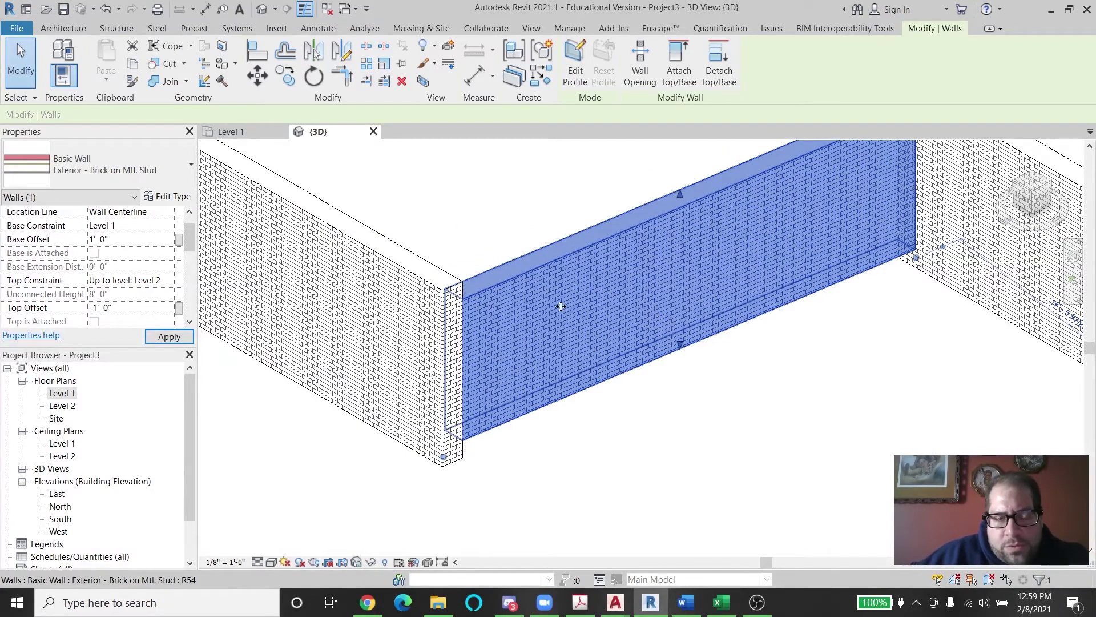
key(Escape)
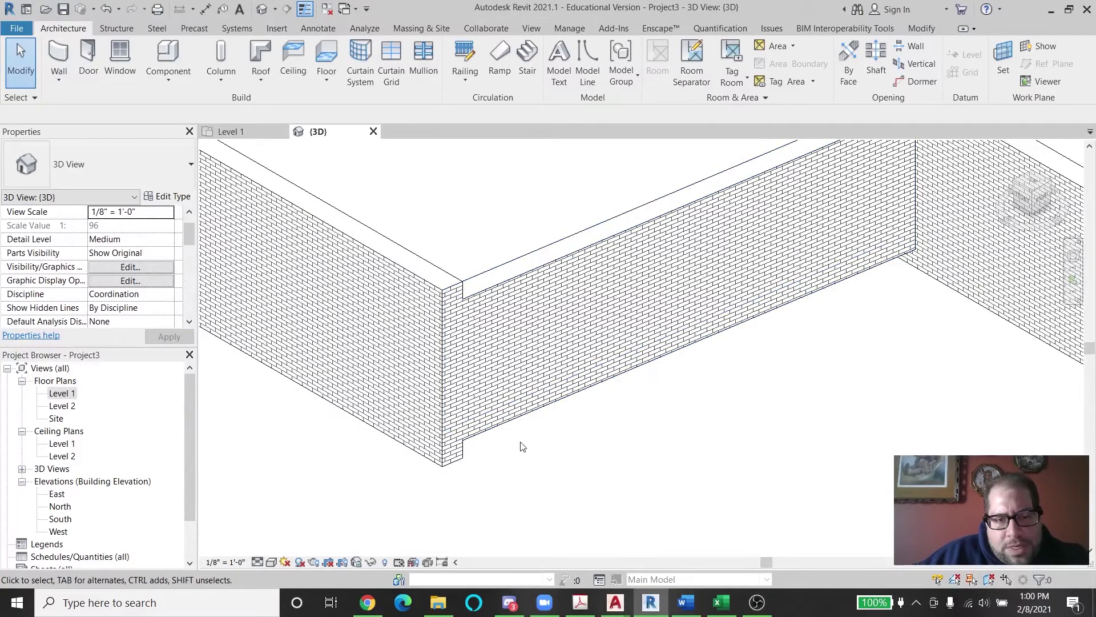
click(501, 285)
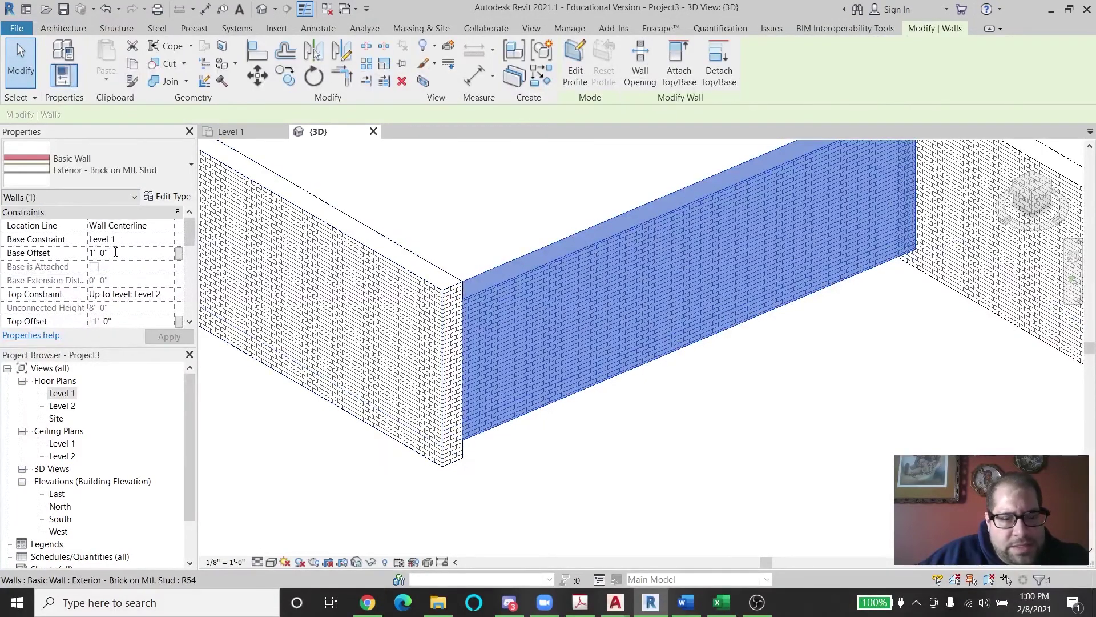
click(121, 323)
Reselect the front brick wall and review its Base Constraint level and Room Bounding properties.
click(262, 411)
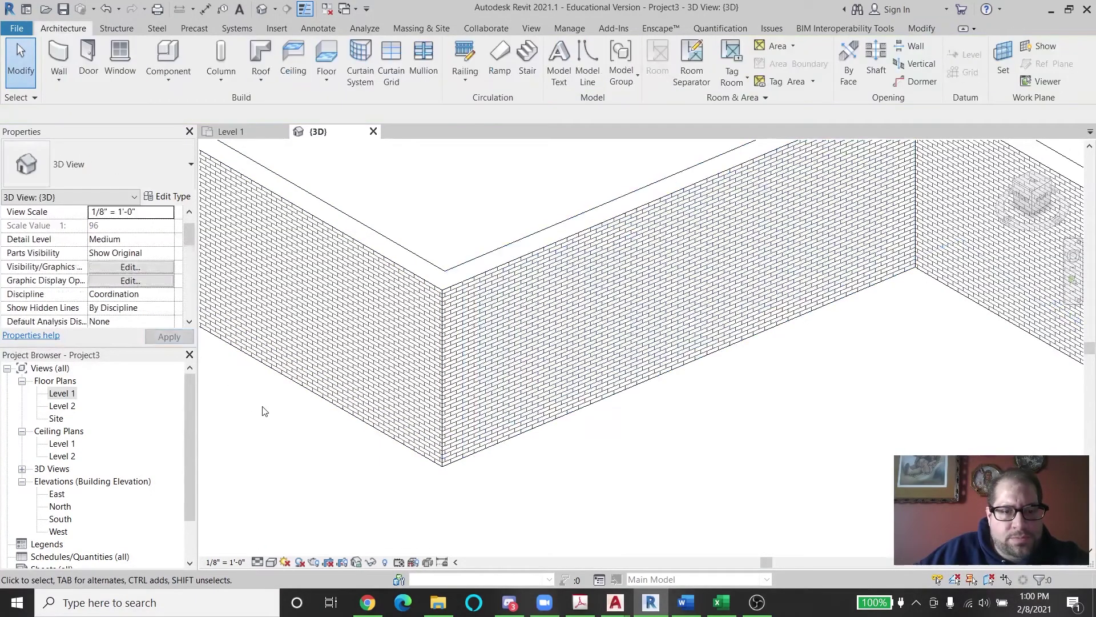
click(451, 256)
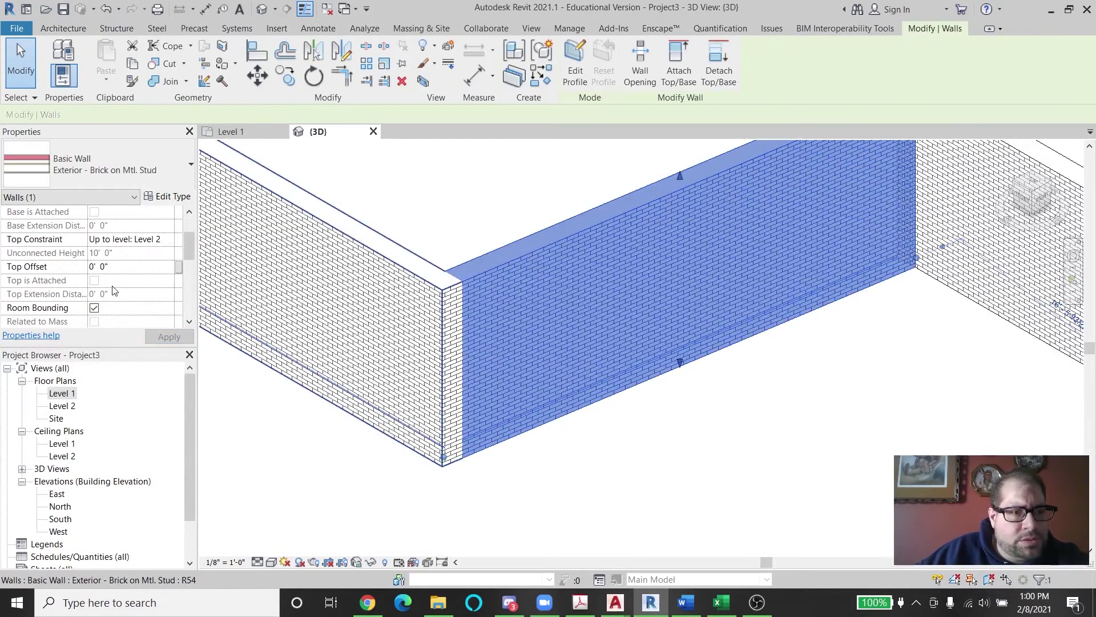
scroll(140, 252, up, 1)
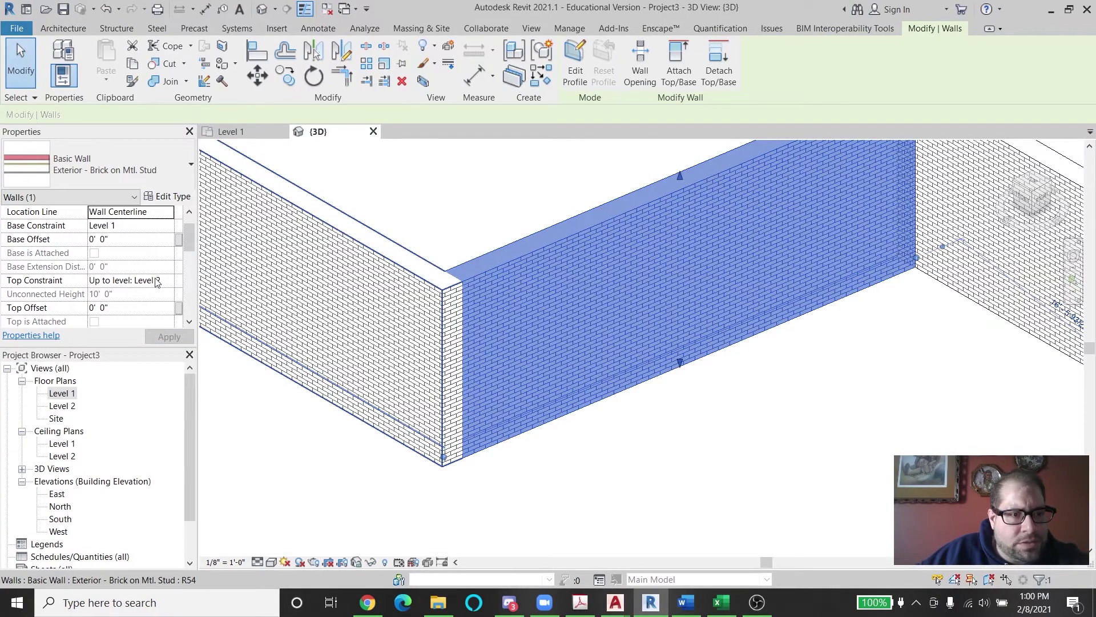
scroll(126, 269, up, 1)
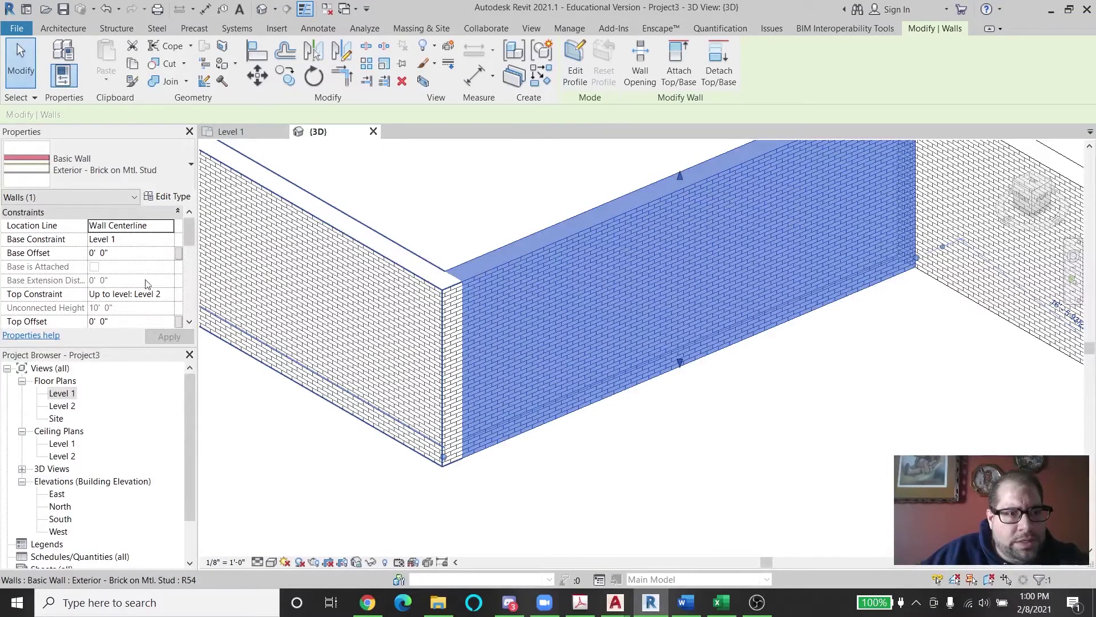
click(129, 242)
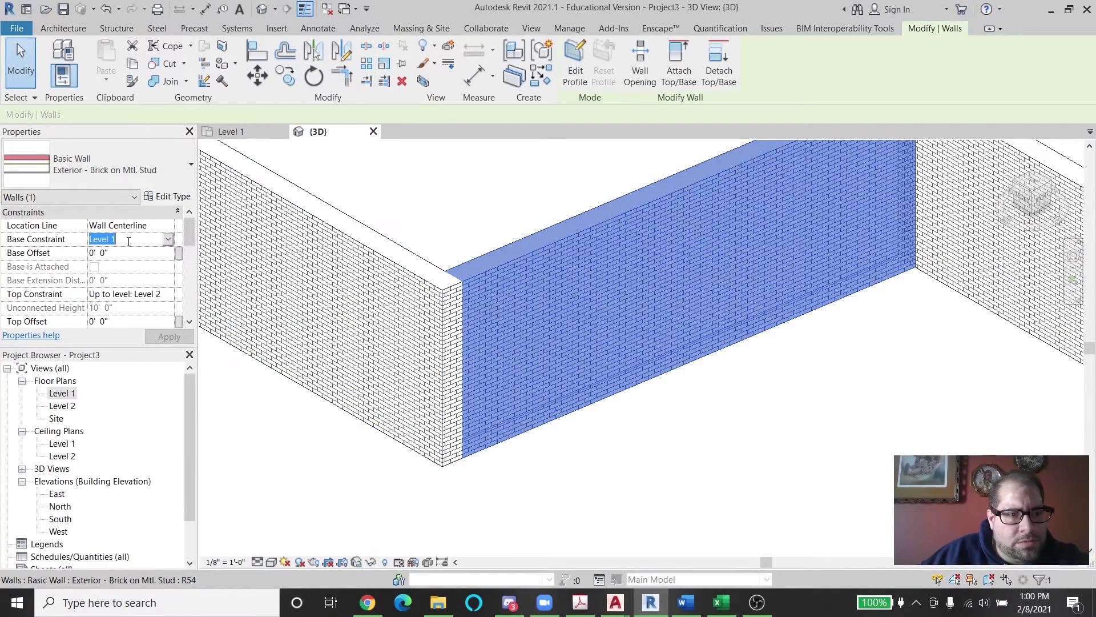
click(170, 240)
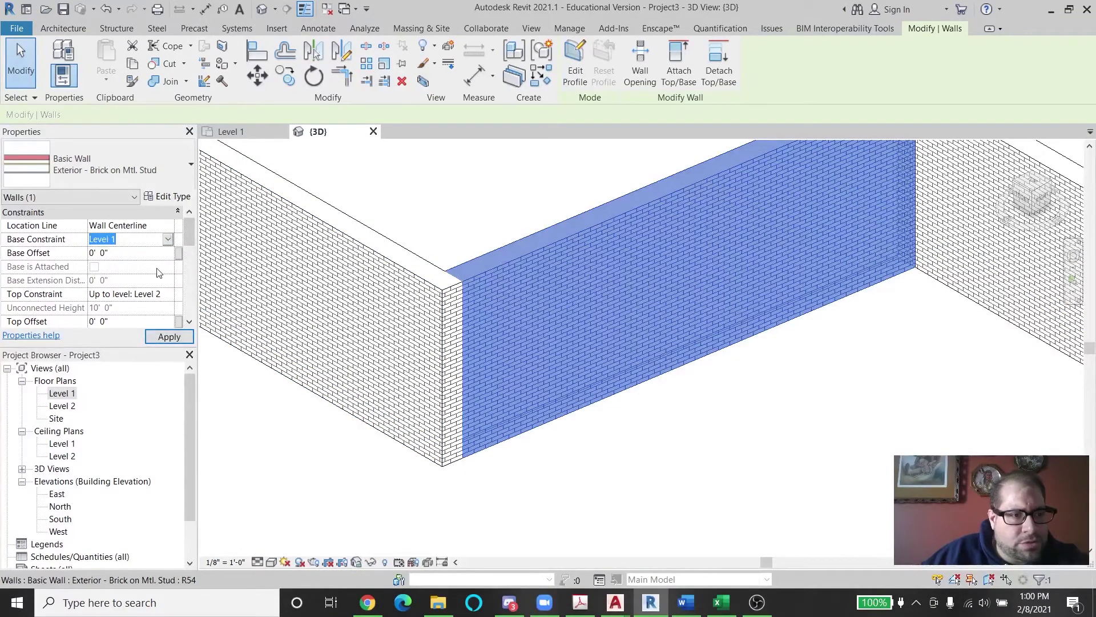
scroll(158, 272, down, 4)
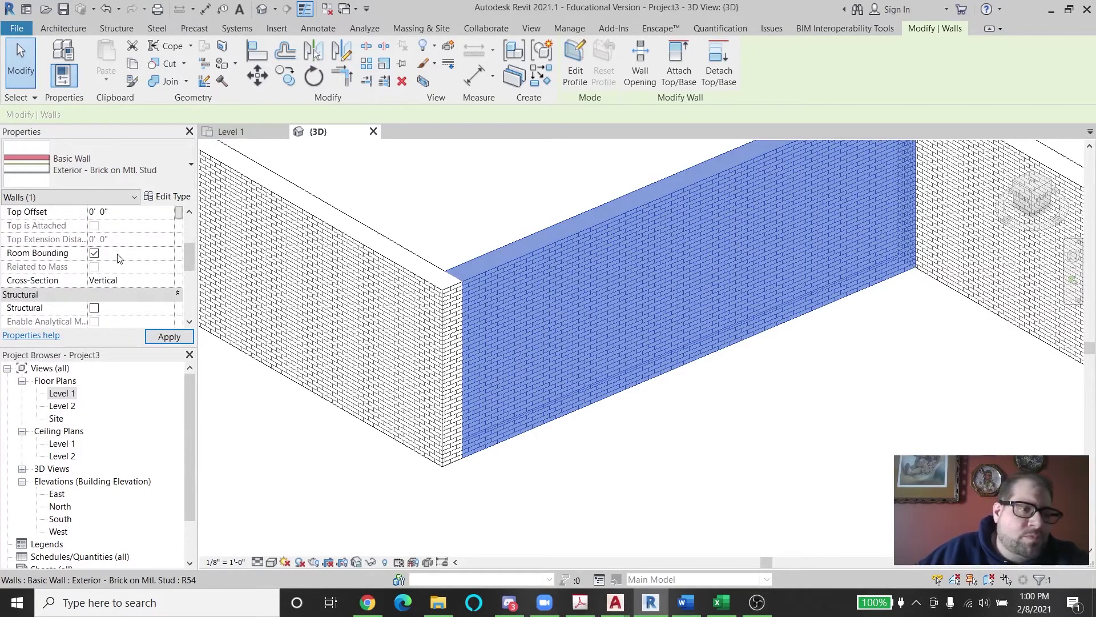
click(95, 254)
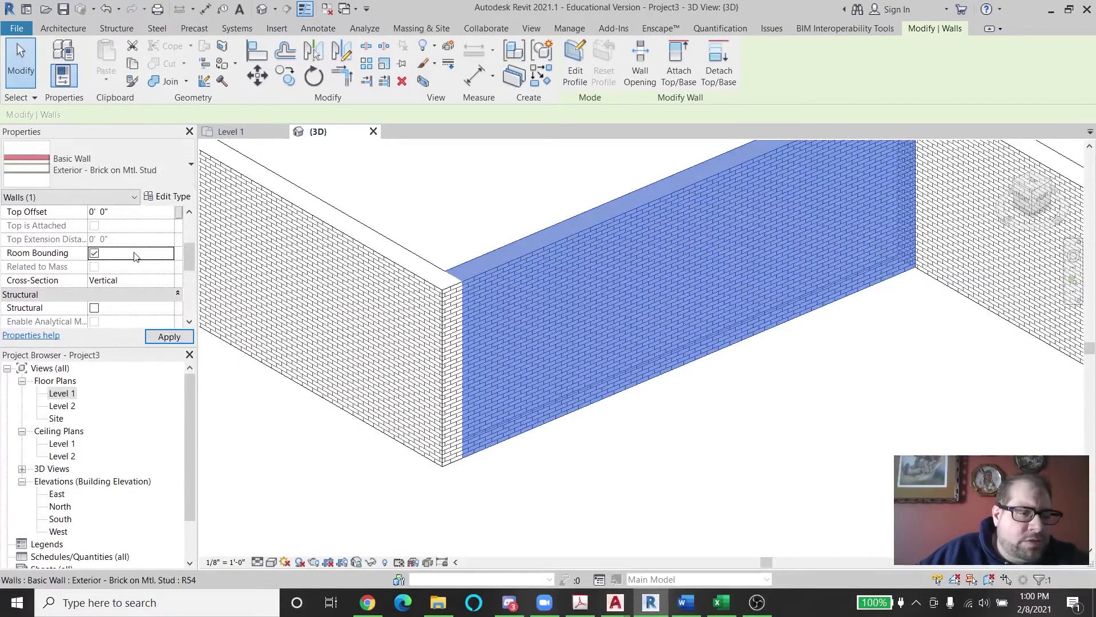
scroll(152, 262, down, 1)
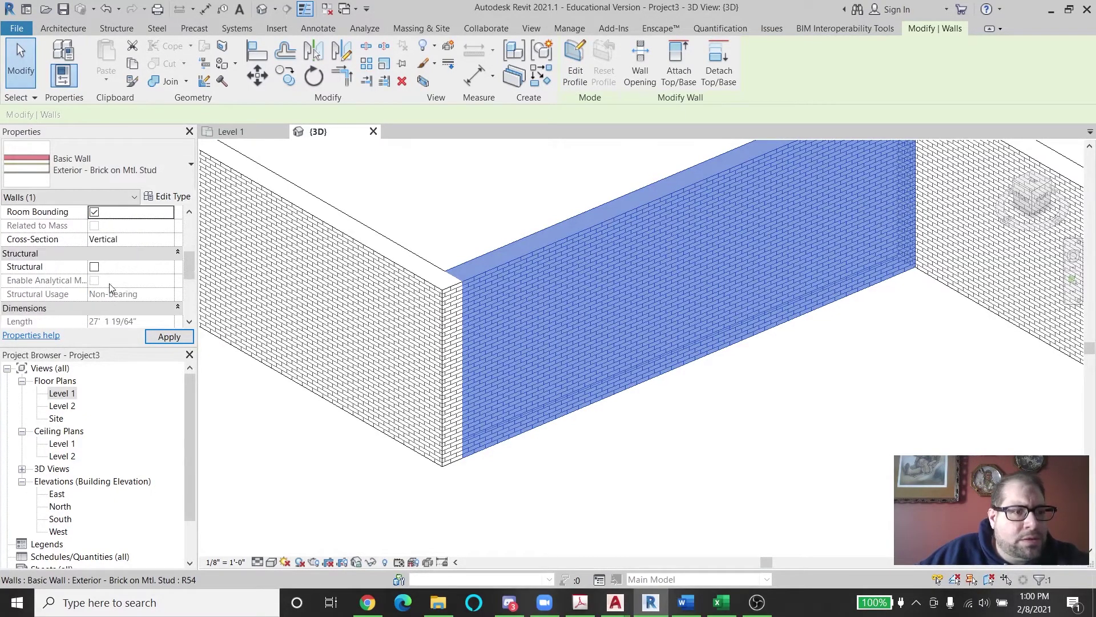
scroll(109, 265, down, 3)
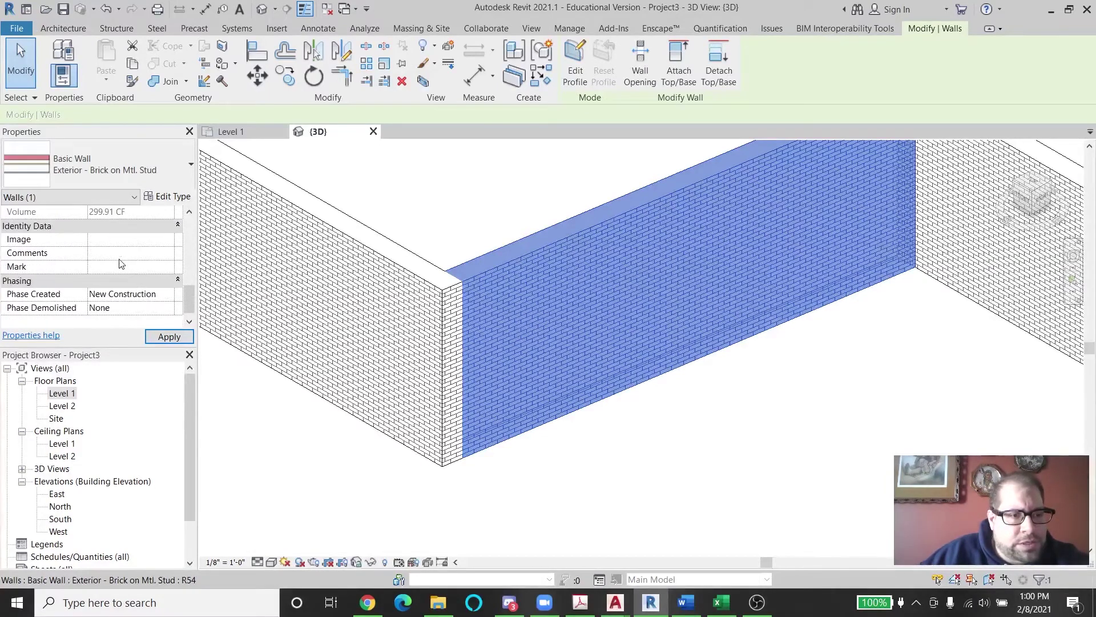
Orbit the model, then switch the 3D view to the ViewCube Top view.
click(871, 384)
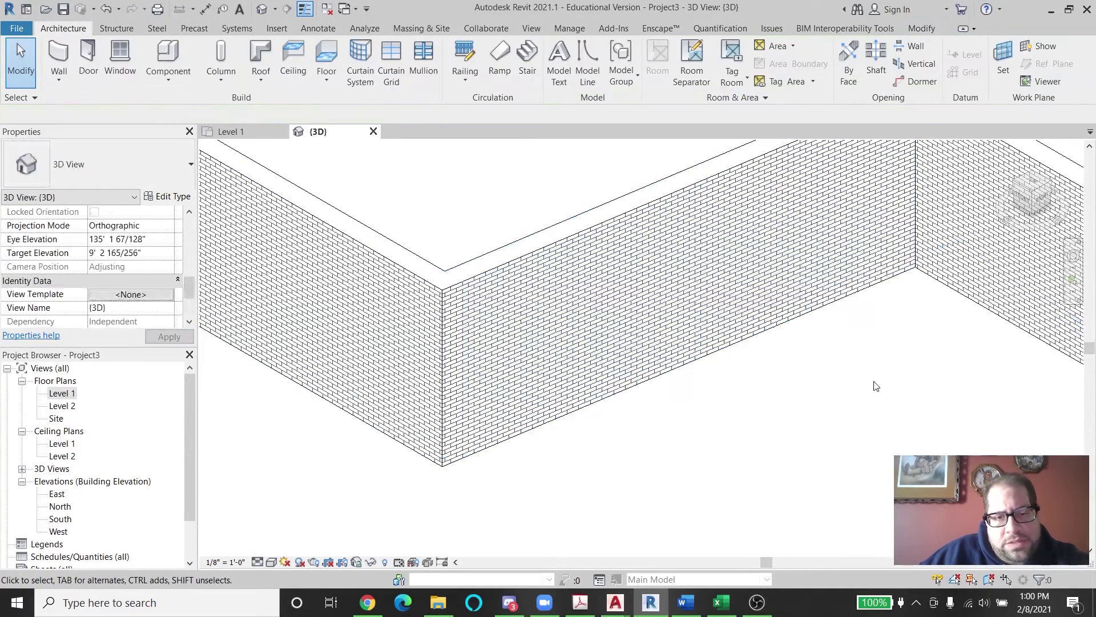
shift+middle_drag(871, 385, 809, 313)
scroll(818, 358, down, 6)
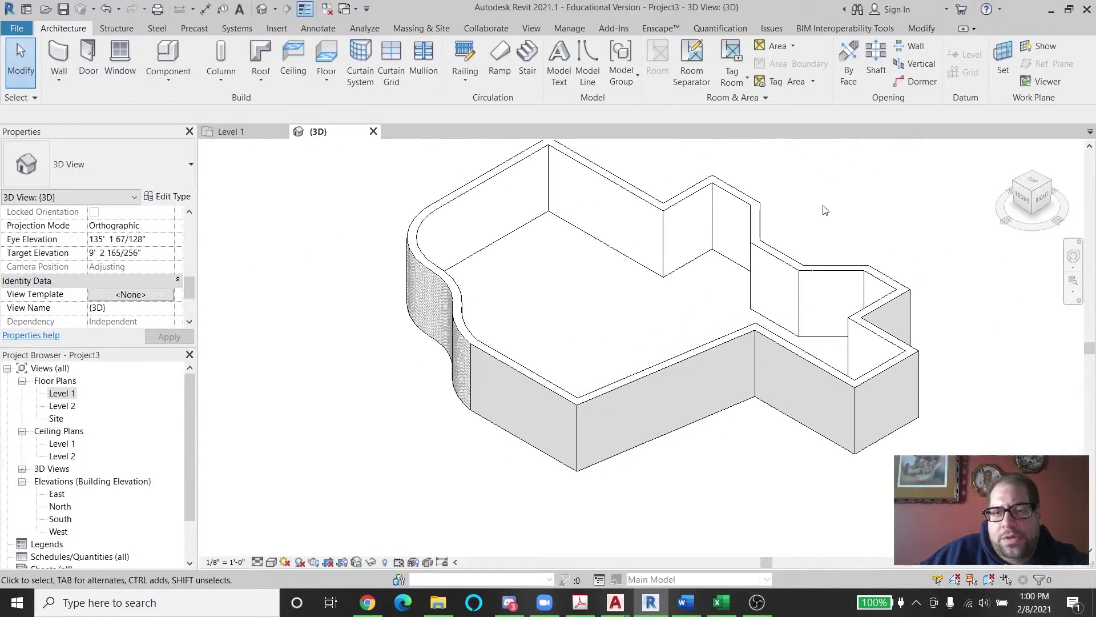
click(1031, 181)
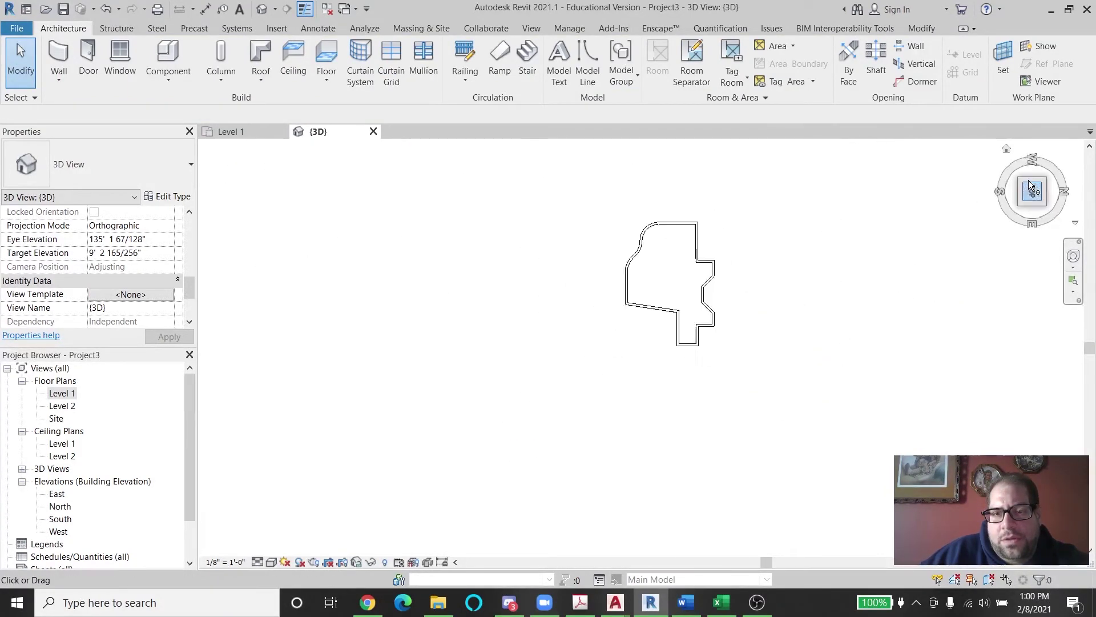
On the Level 1 plan, use Create Similar on the top-left wall for a new Exterior - Brick on Mtl. Stud wall.
double_click(60, 393)
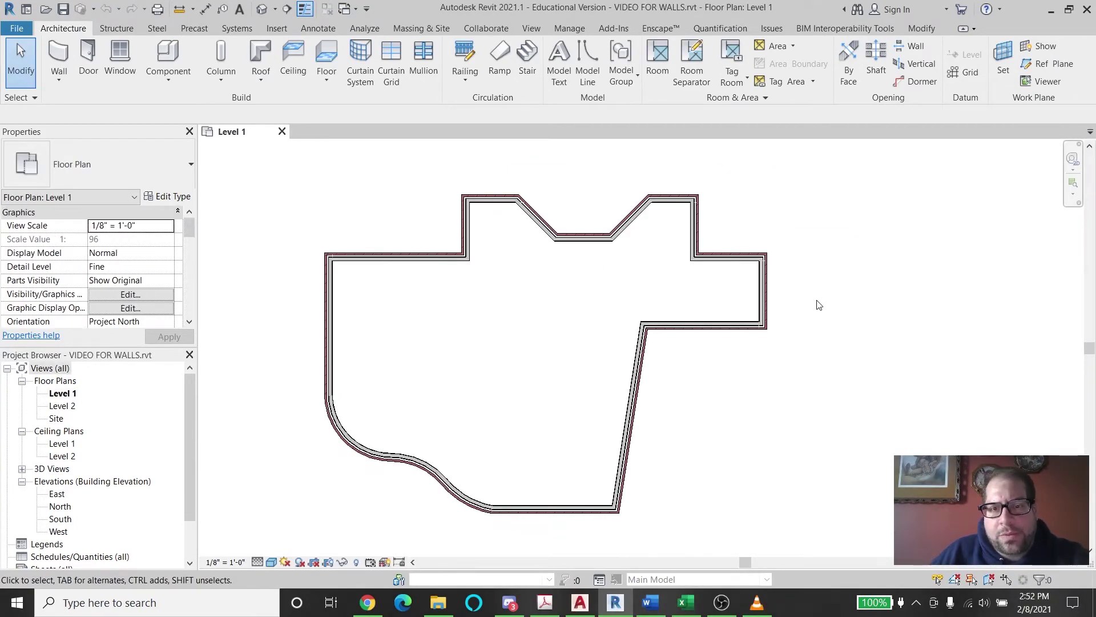
mouse_move(820, 305)
middle_down()
mouse_move(832, 257)
mouse_move(802, 317)
middle_up()
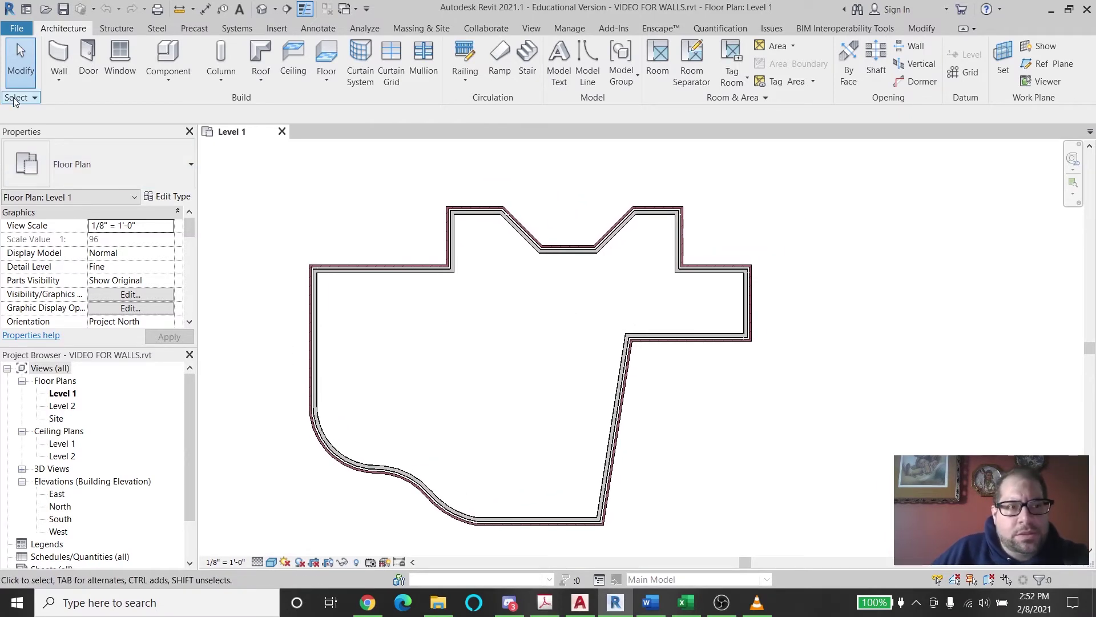
right_click(333, 275)
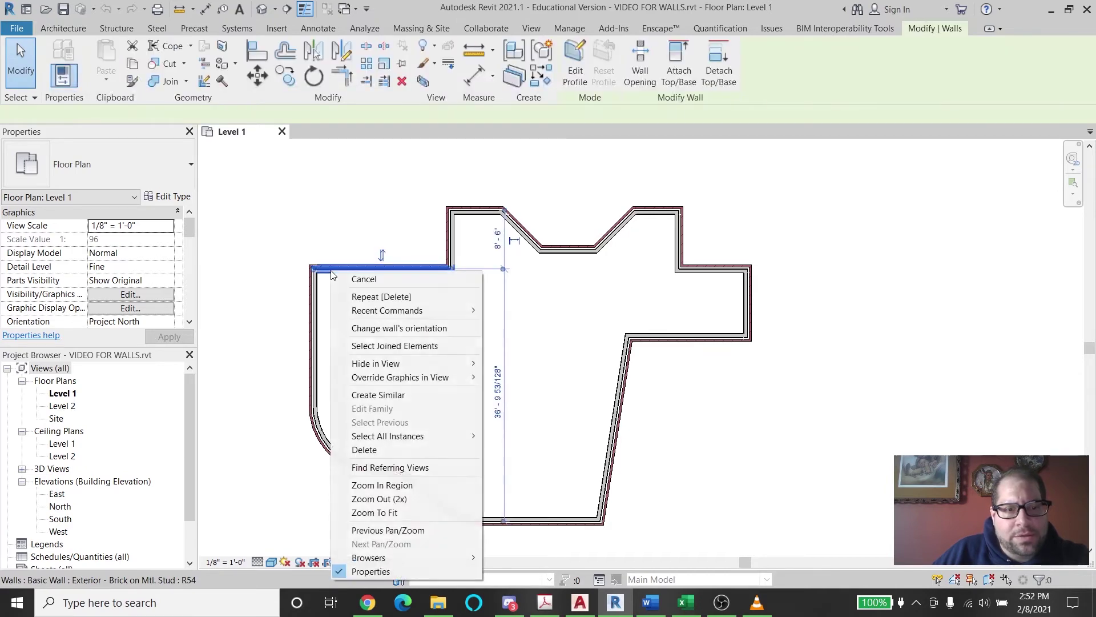
click(403, 397)
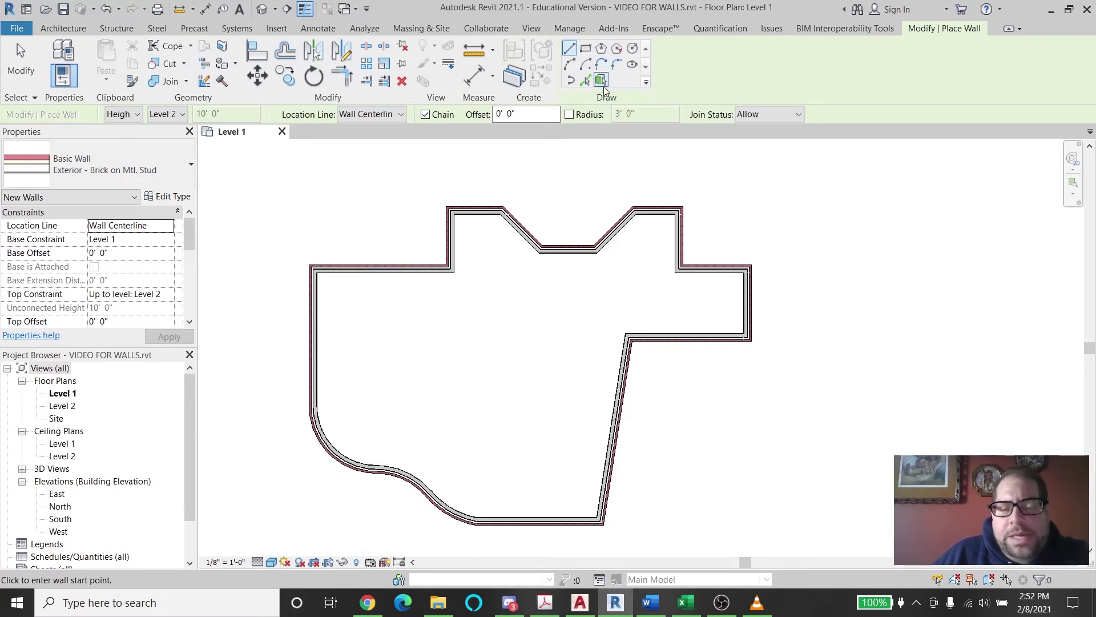
middle_drag(615, 173, 649, 165)
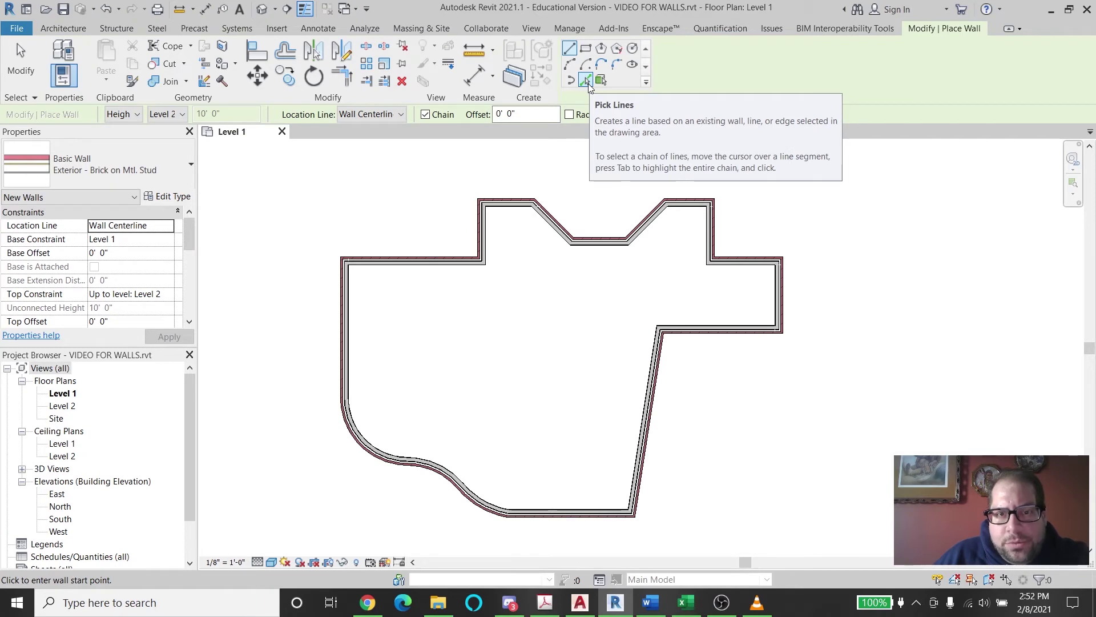
Switch the wall tool to Pick Lines with a 5' 0" offset.
click(587, 81)
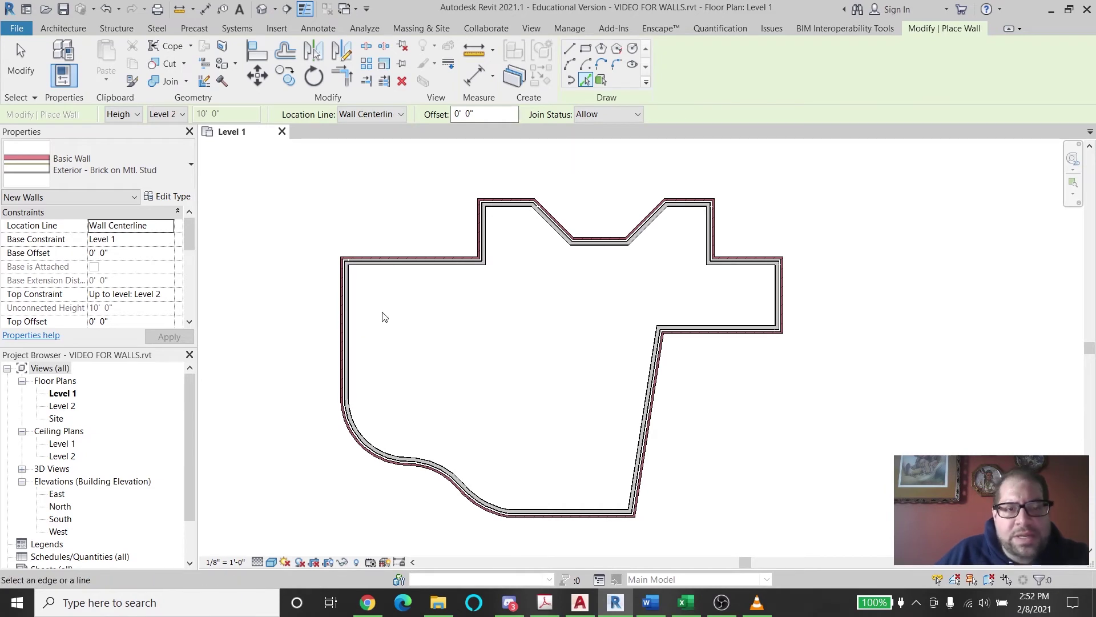
middle_drag(359, 380, 465, 373)
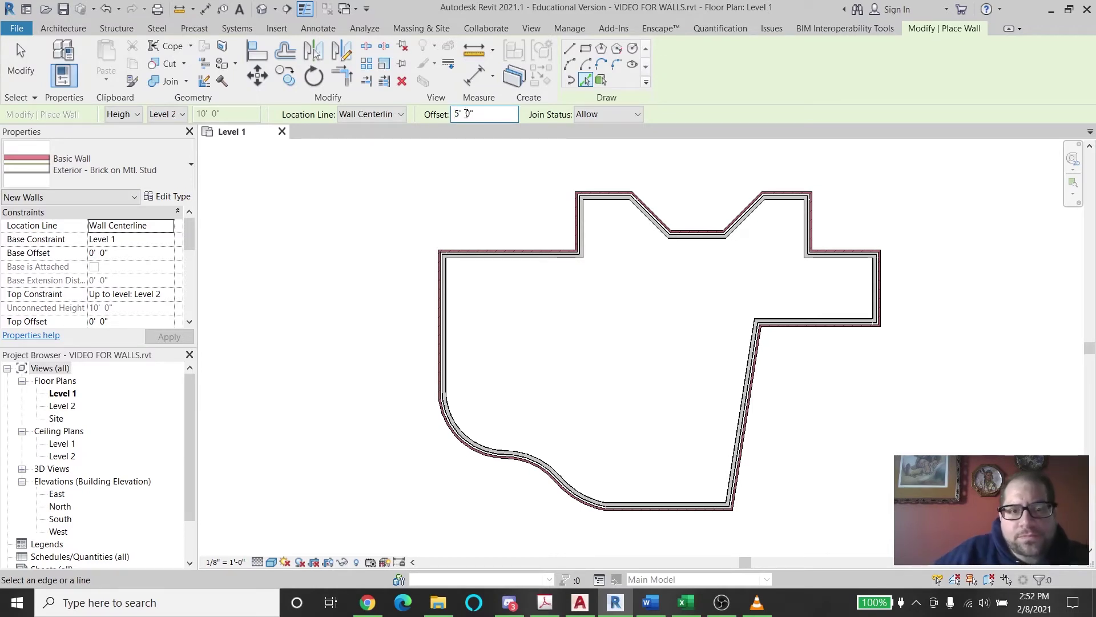
scroll(382, 327, up, 1)
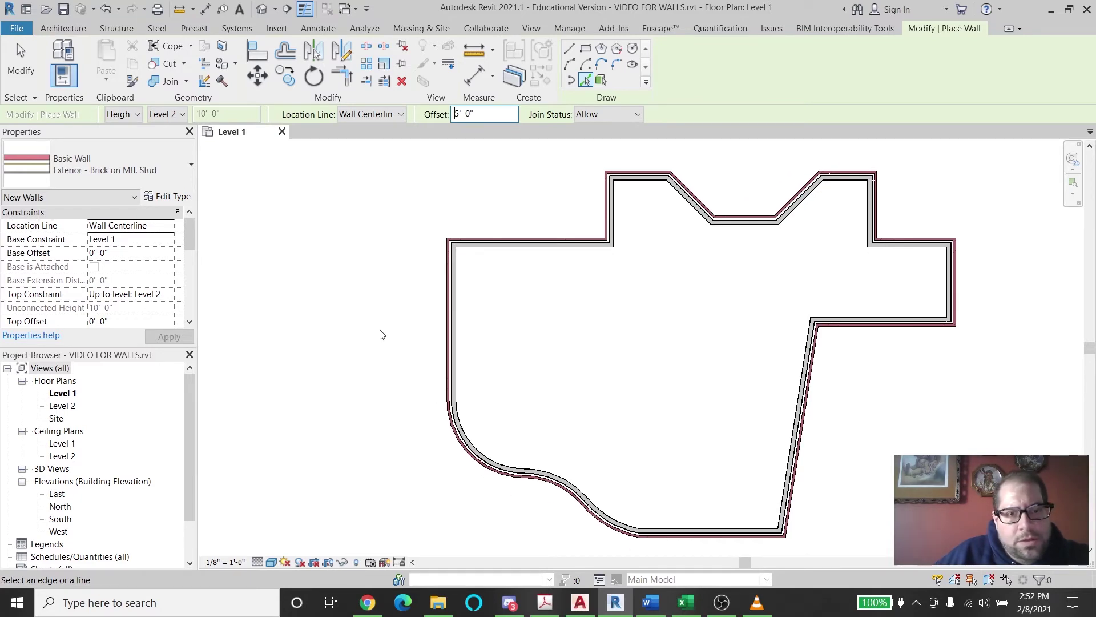
scroll(382, 335, up, 2)
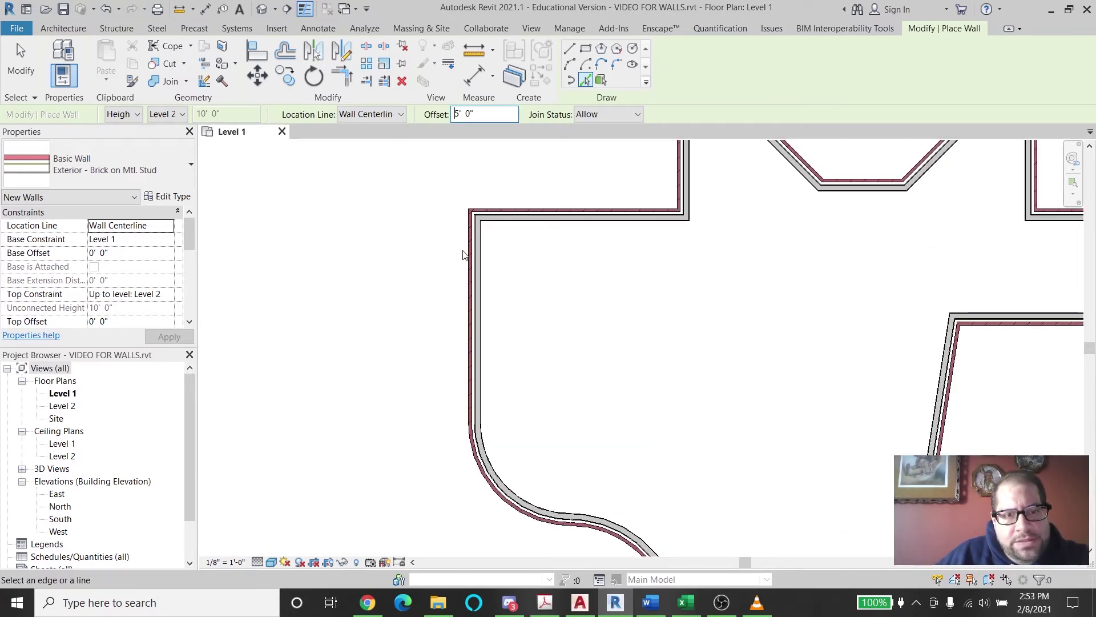
Set Location Line to Finish Face: Exterior and add a flipped wall 5' outside the left wall.
click(379, 118)
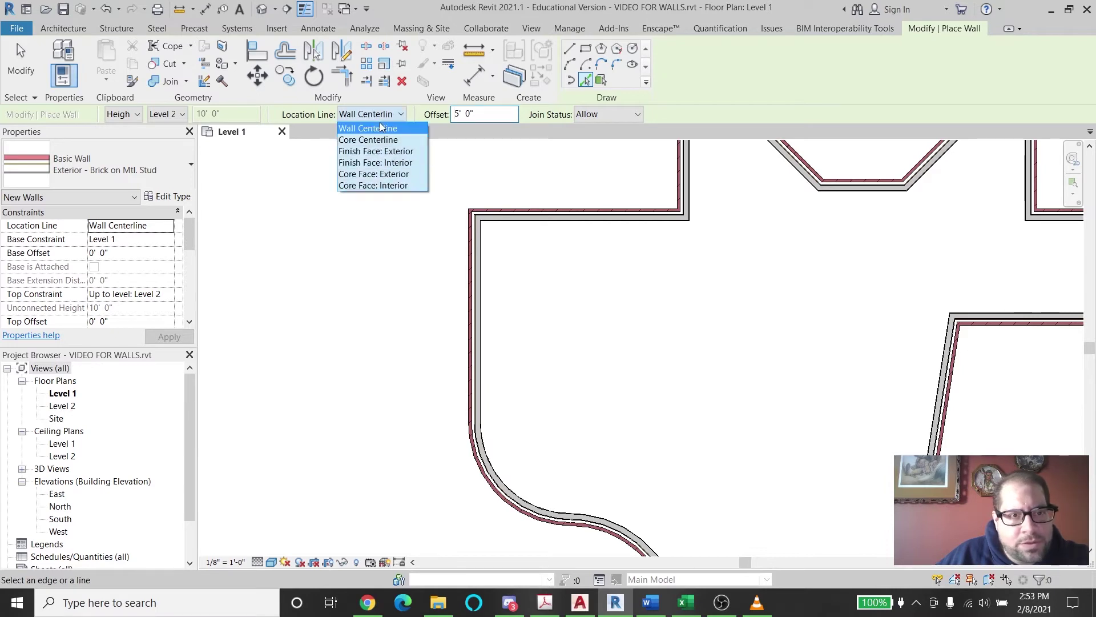
click(386, 151)
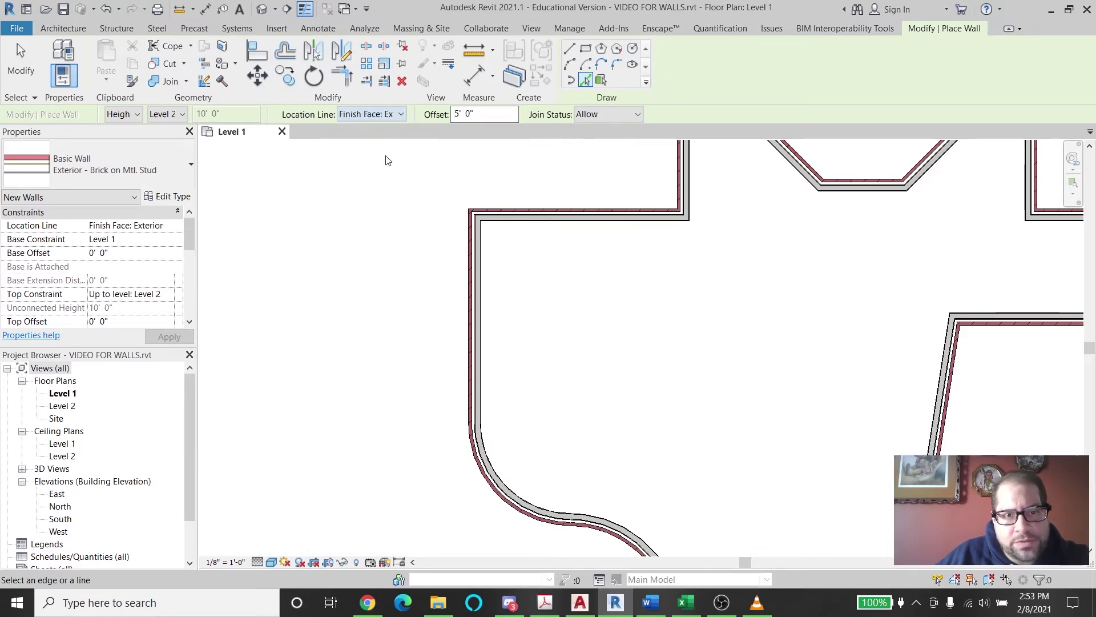
click(464, 253)
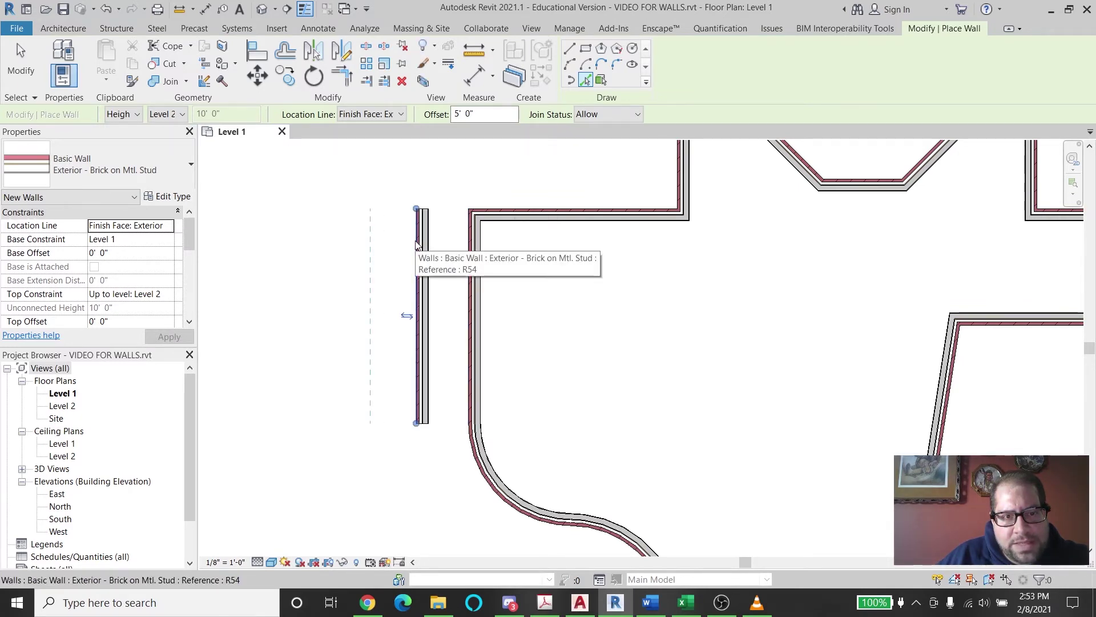
click(406, 316)
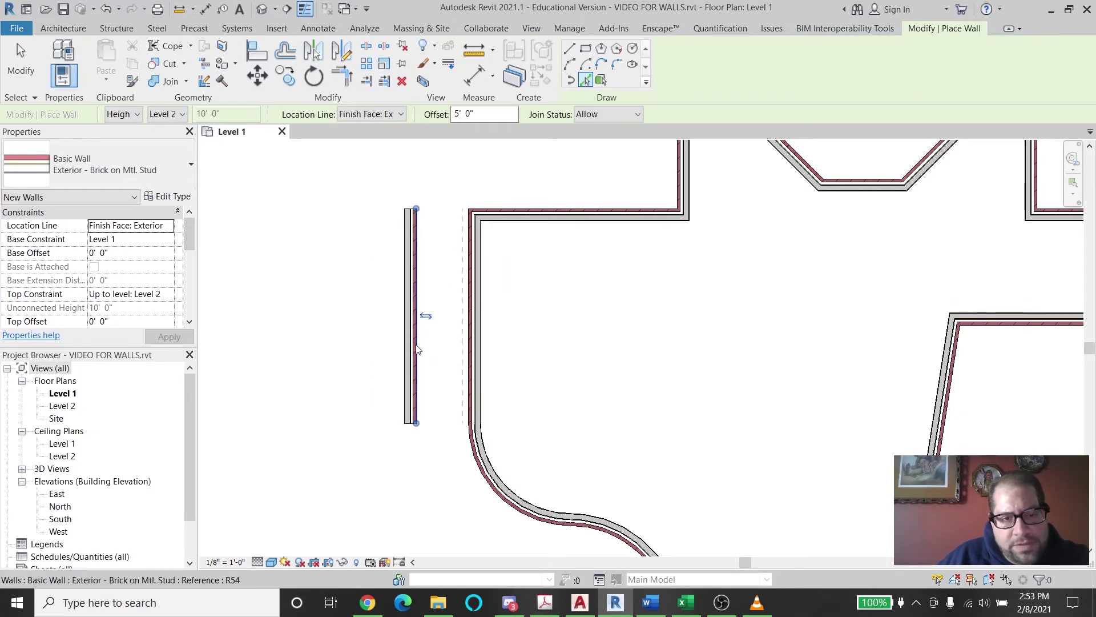
Add flipped offset walls 5' outside each curved section of the S-curve.
scroll(439, 302, down, 1)
middle_drag(446, 295, 386, 196)
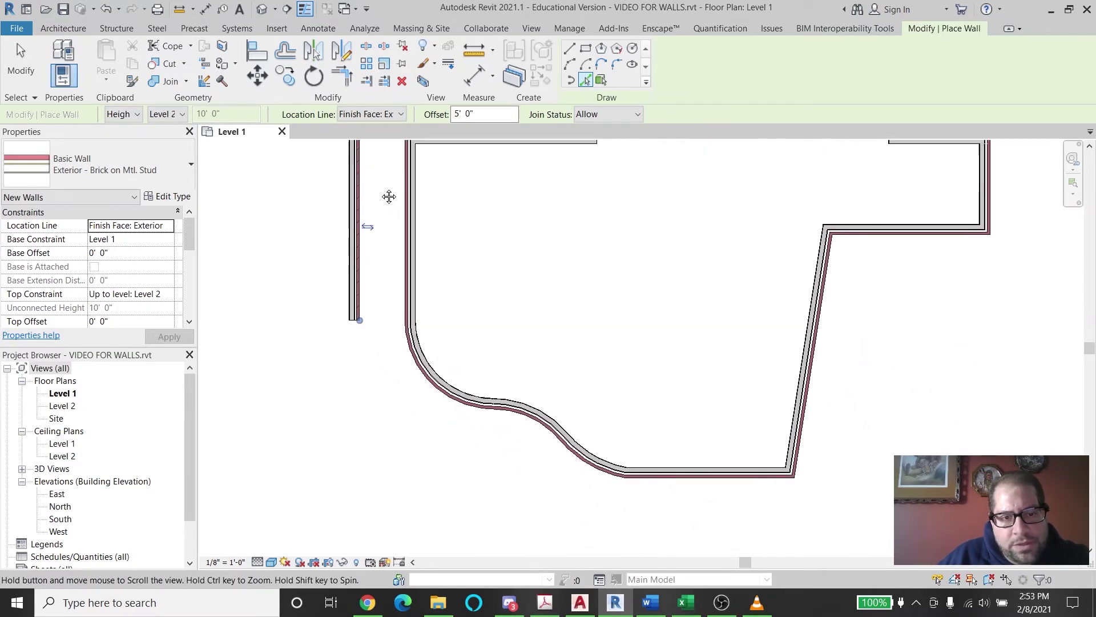
click(431, 381)
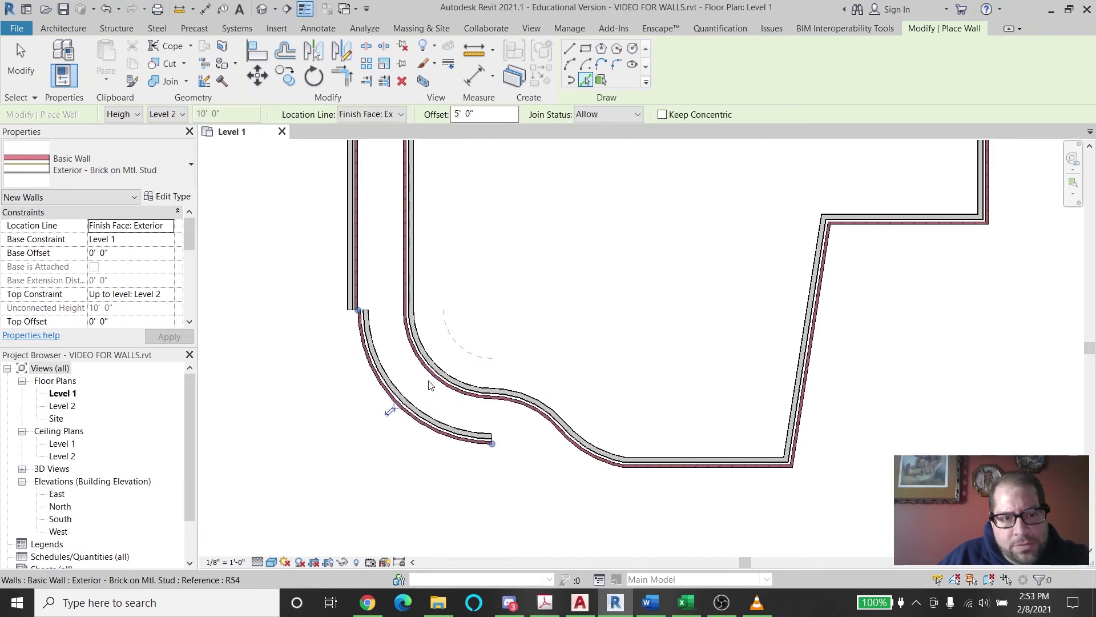
click(390, 411)
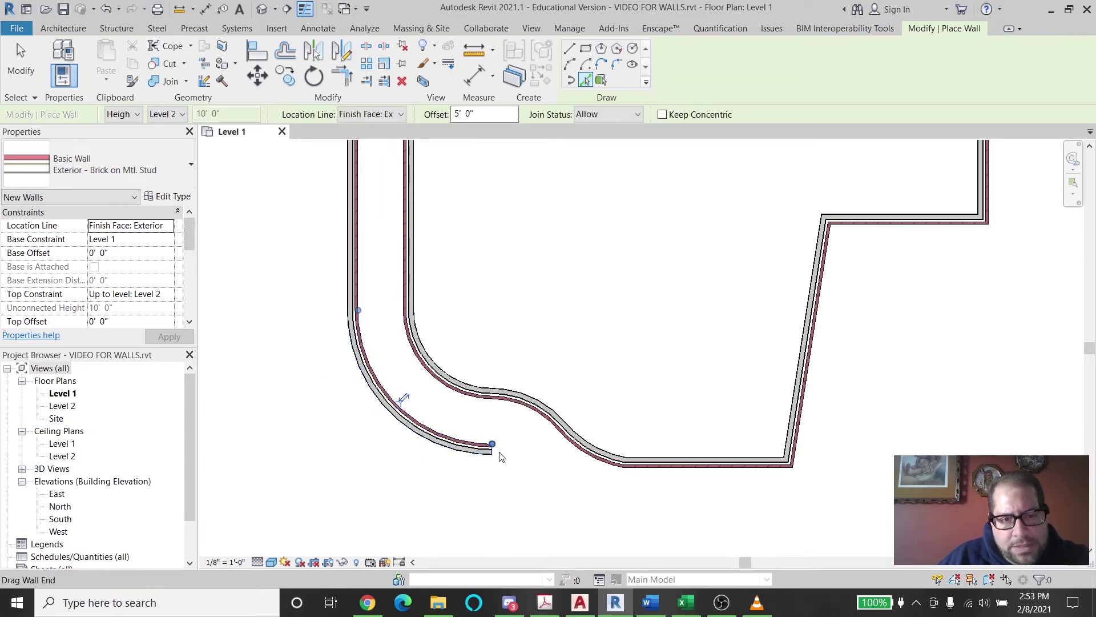
middle_drag(492, 378, 380, 272)
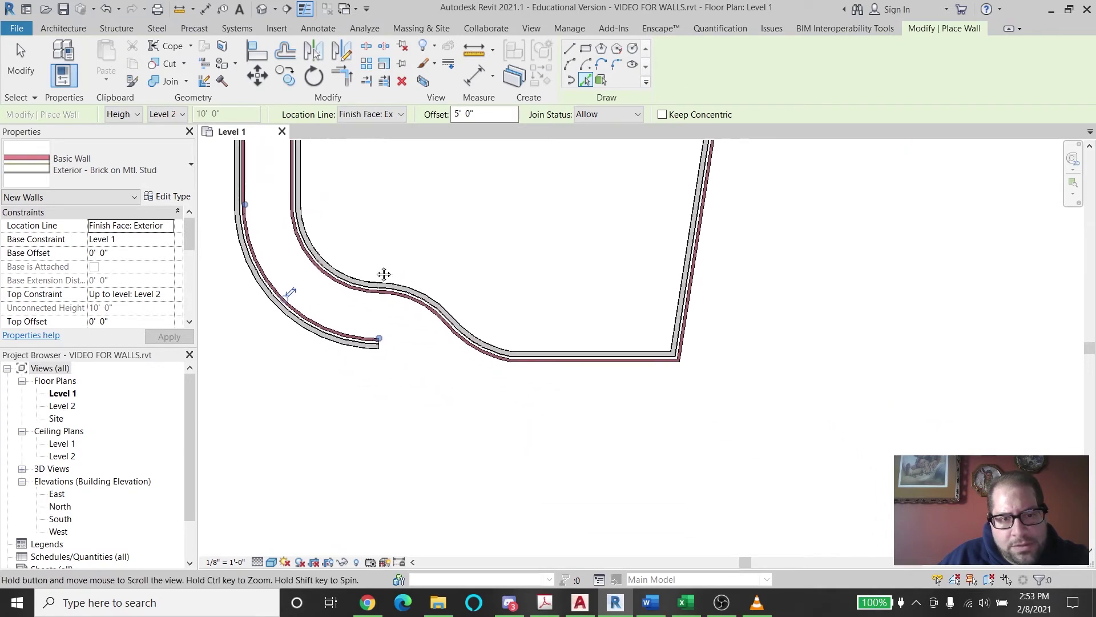
click(409, 336)
click(389, 348)
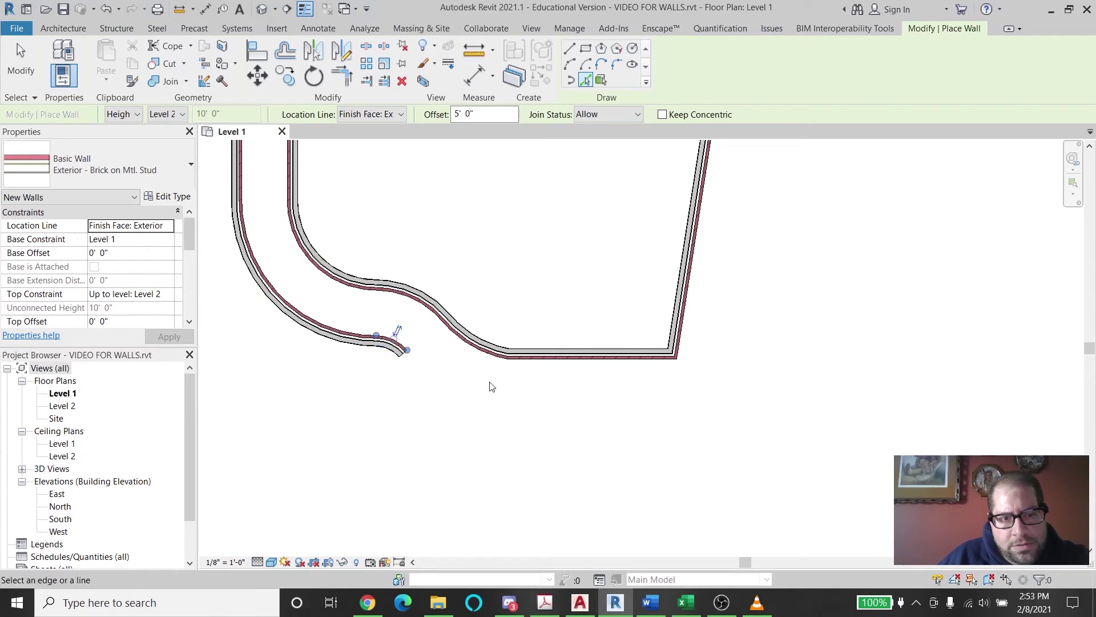
click(501, 404)
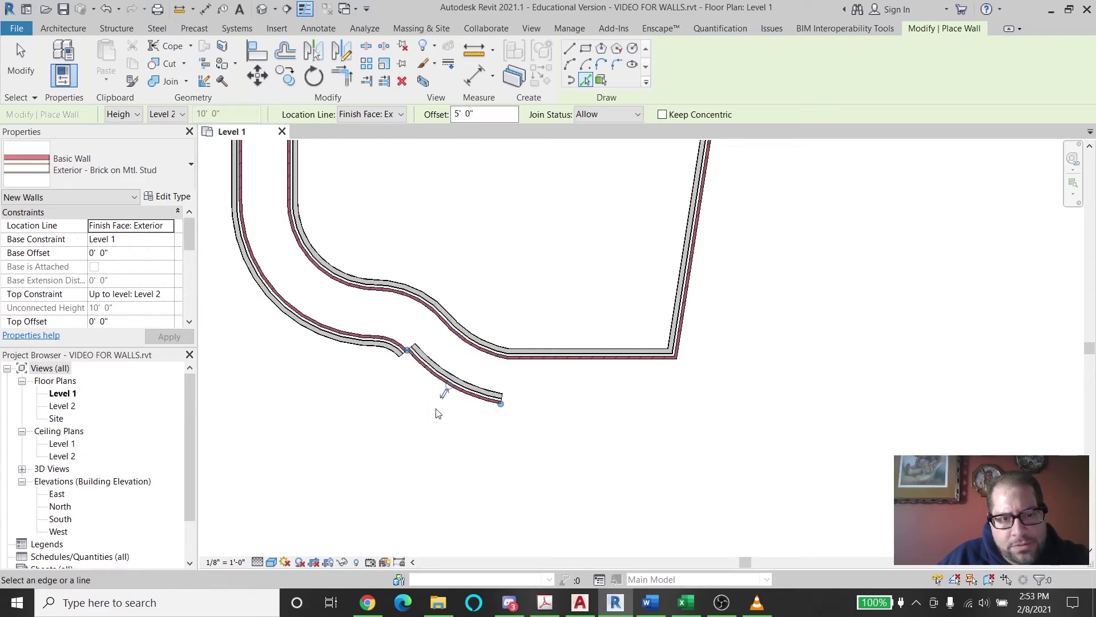
Add a flipped offset wall 5' below the bottom exterior wall.
click(578, 358)
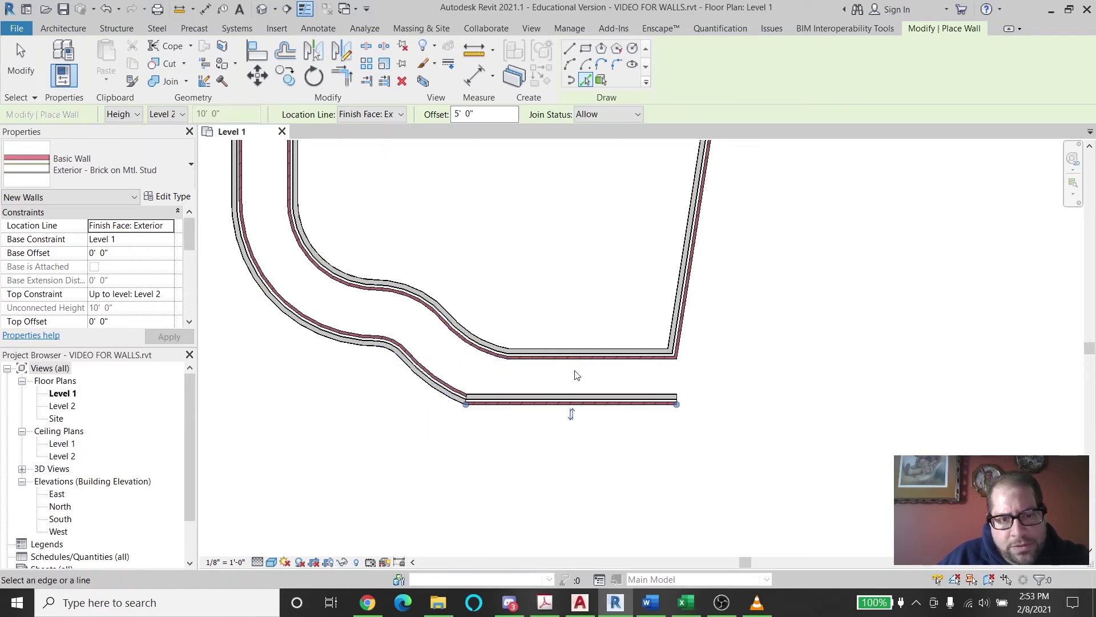
click(572, 413)
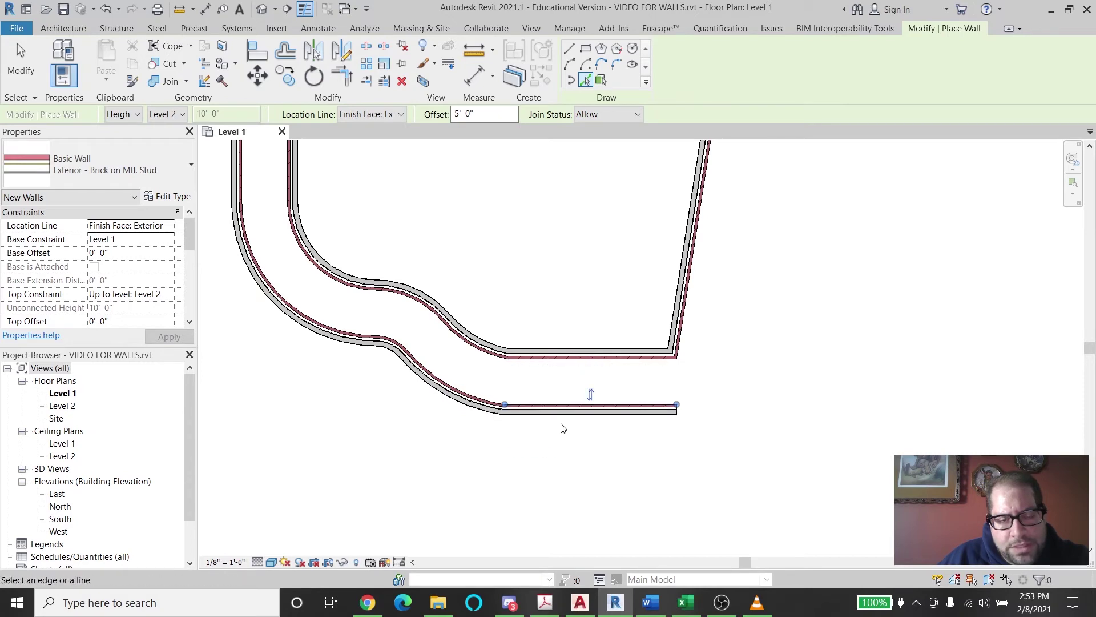
middle_drag(519, 340, 668, 431)
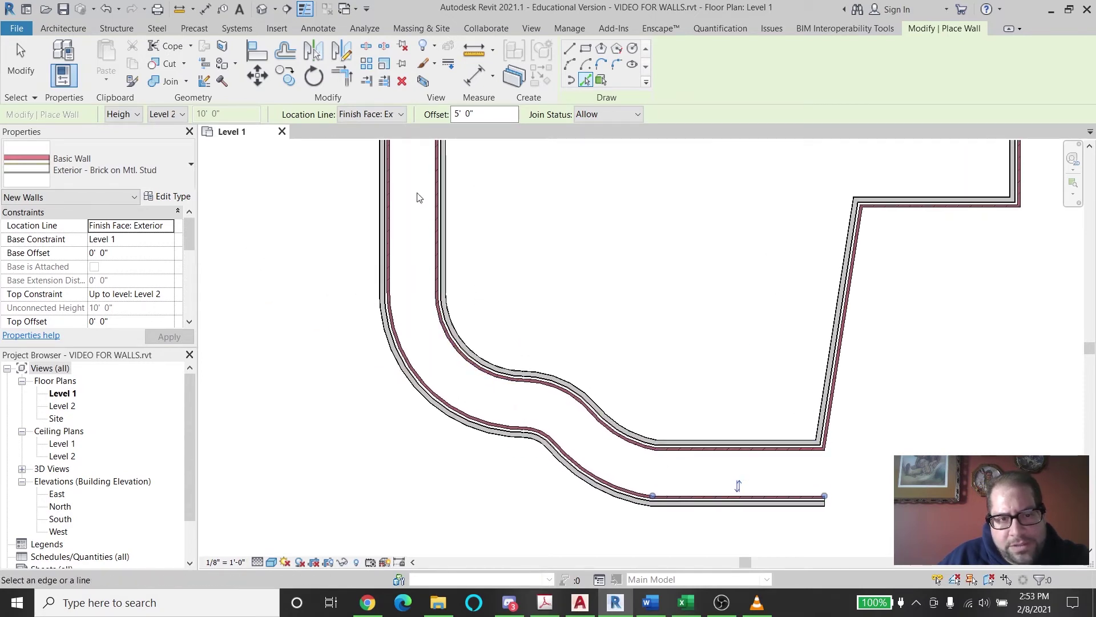
middle_drag(558, 191, 528, 235)
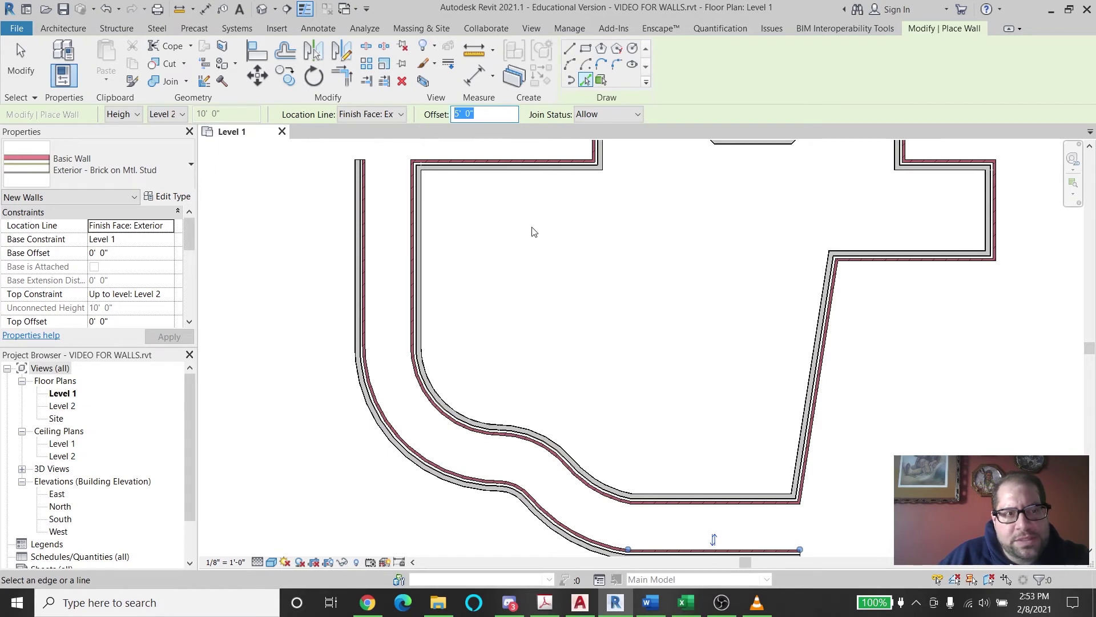
middle_drag(534, 231, 611, 416)
scroll(502, 286, down, 1)
Draw a vertical reference plane 12' from the right-side wall.
click(64, 29)
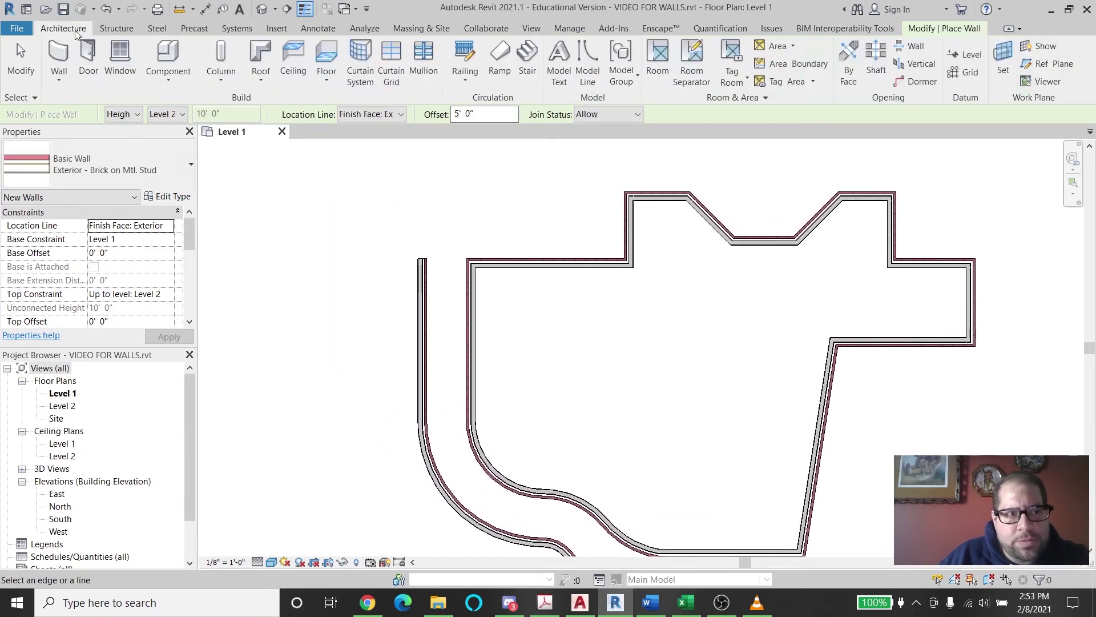
click(1034, 64)
middle_drag(535, 366, 441, 179)
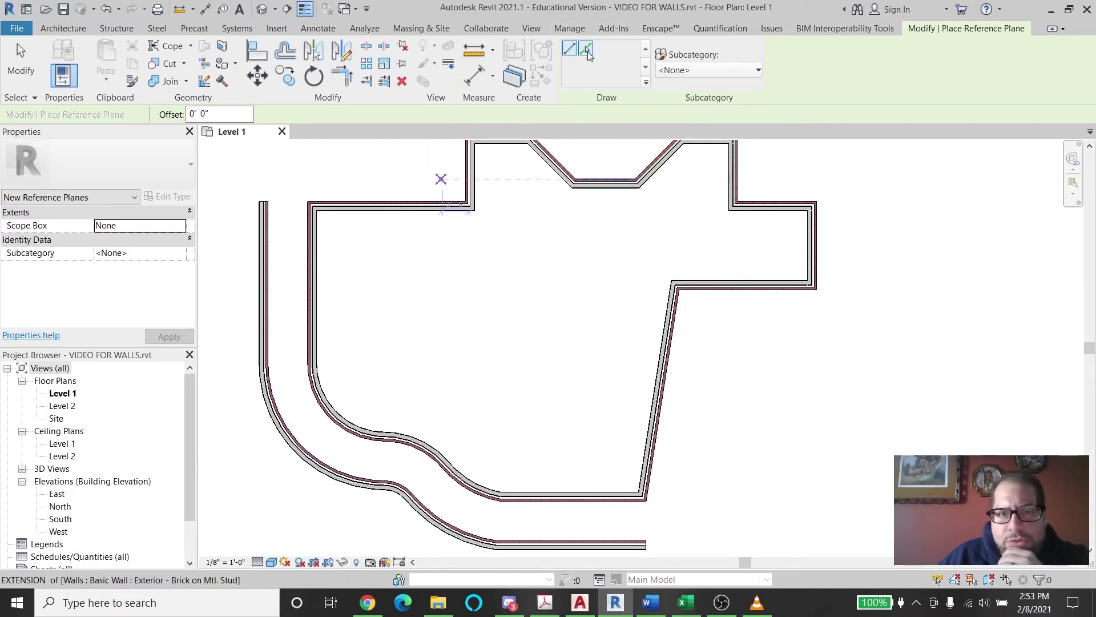
scroll(496, 327, up, 2)
scroll(594, 237, down, 2)
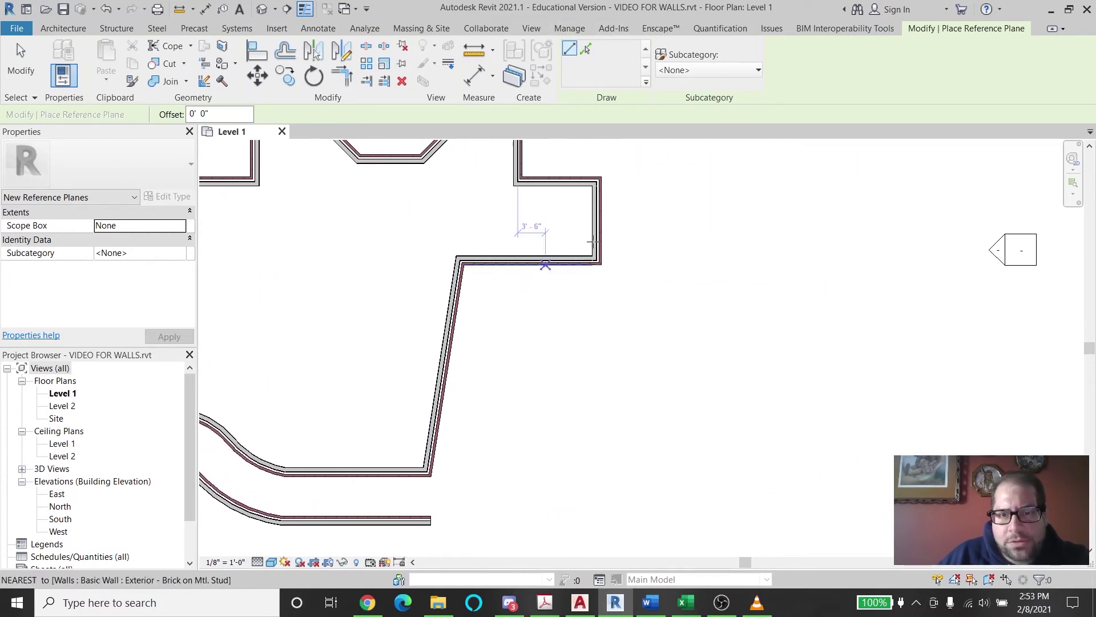
click(692, 177)
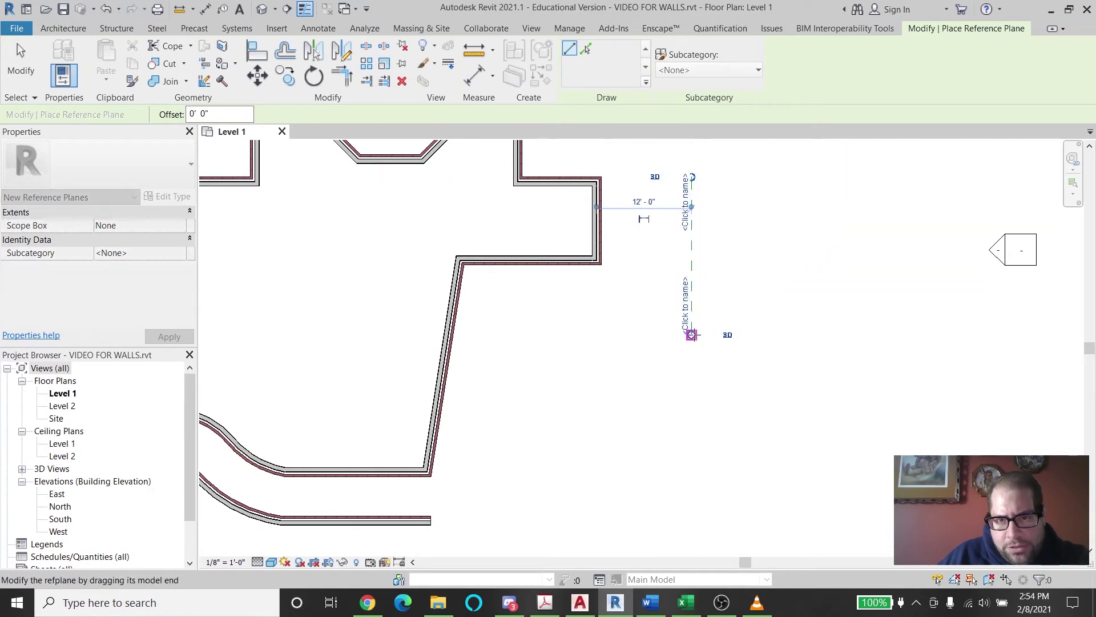
click(692, 335)
key(Escape)
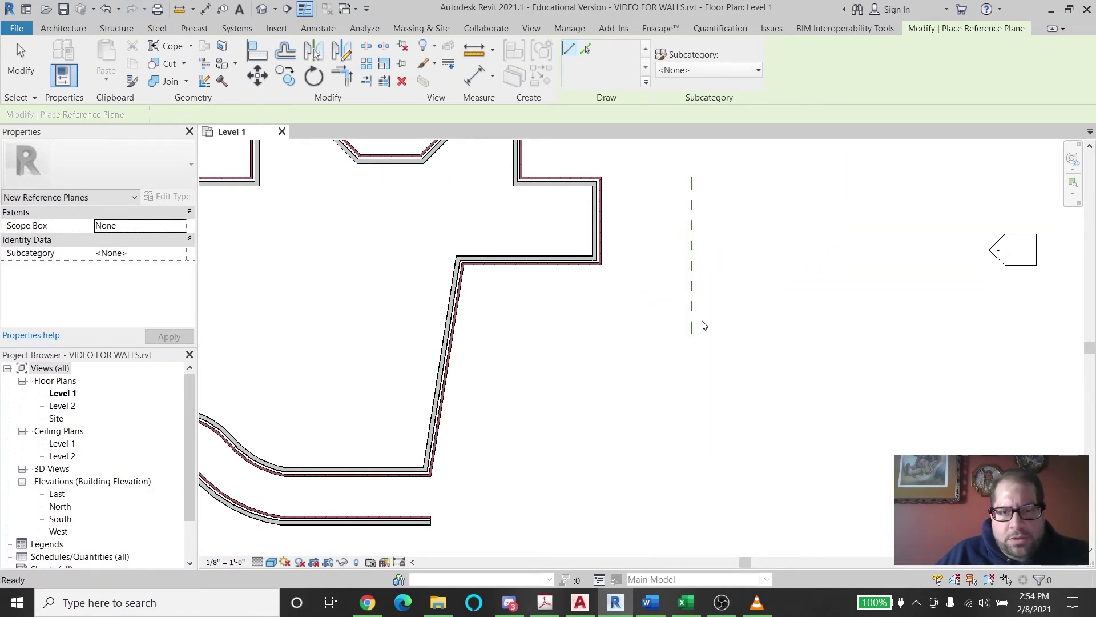
key(Escape)
Move the vertical reference plane left into the room and extend its lower end.
scroll(707, 180, up, 2)
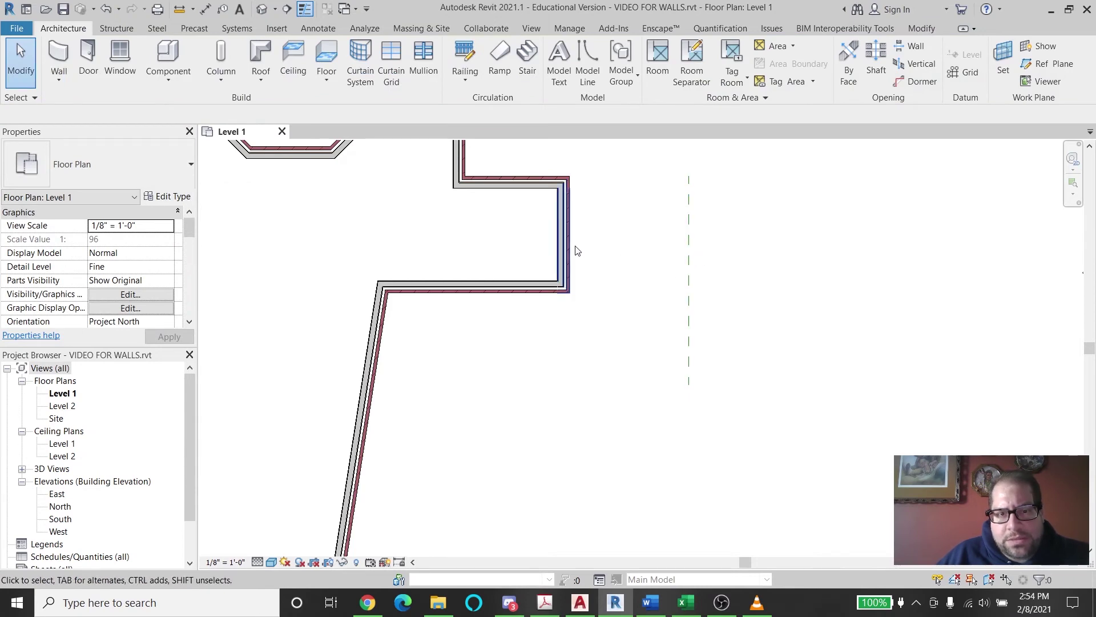
scroll(692, 258, down, 1)
drag(707, 276, 392, 310)
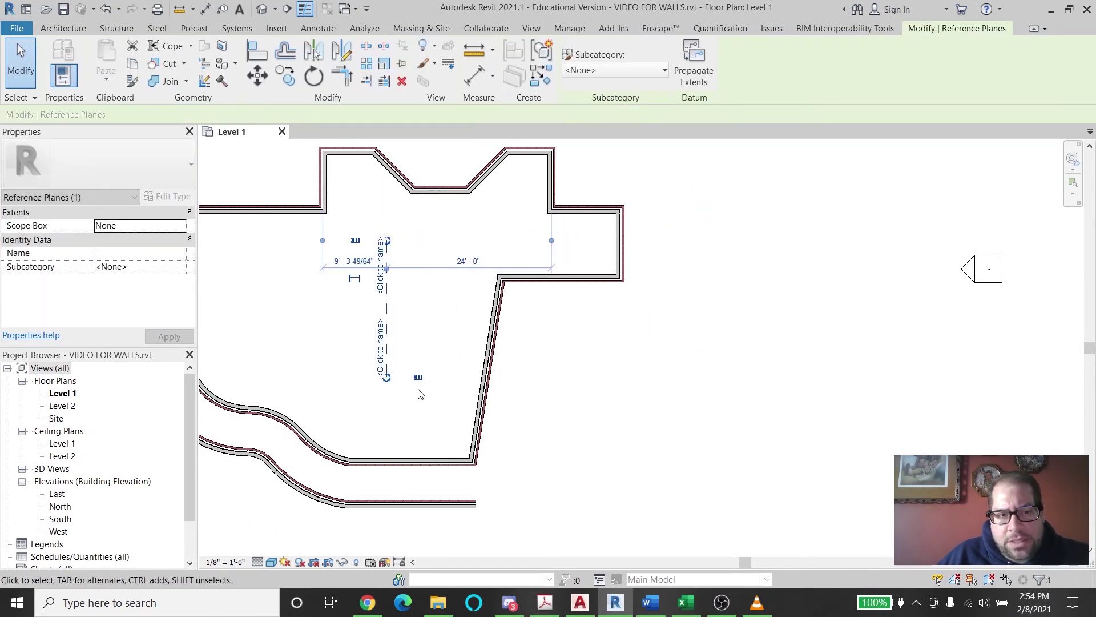
drag(388, 381, 387, 435)
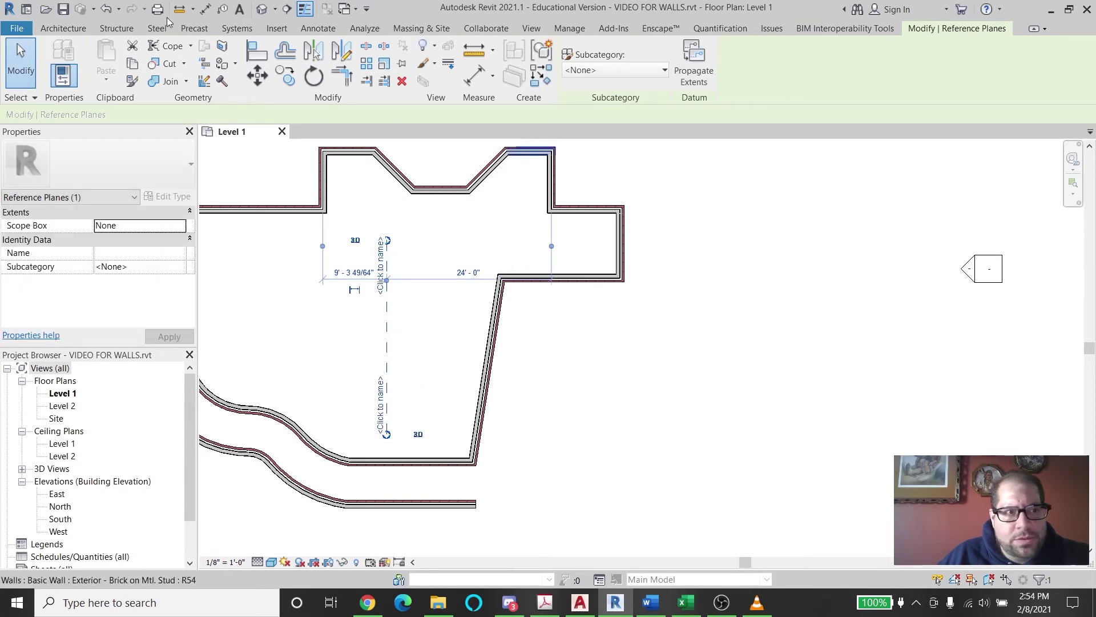
scroll(217, 25, down, 1)
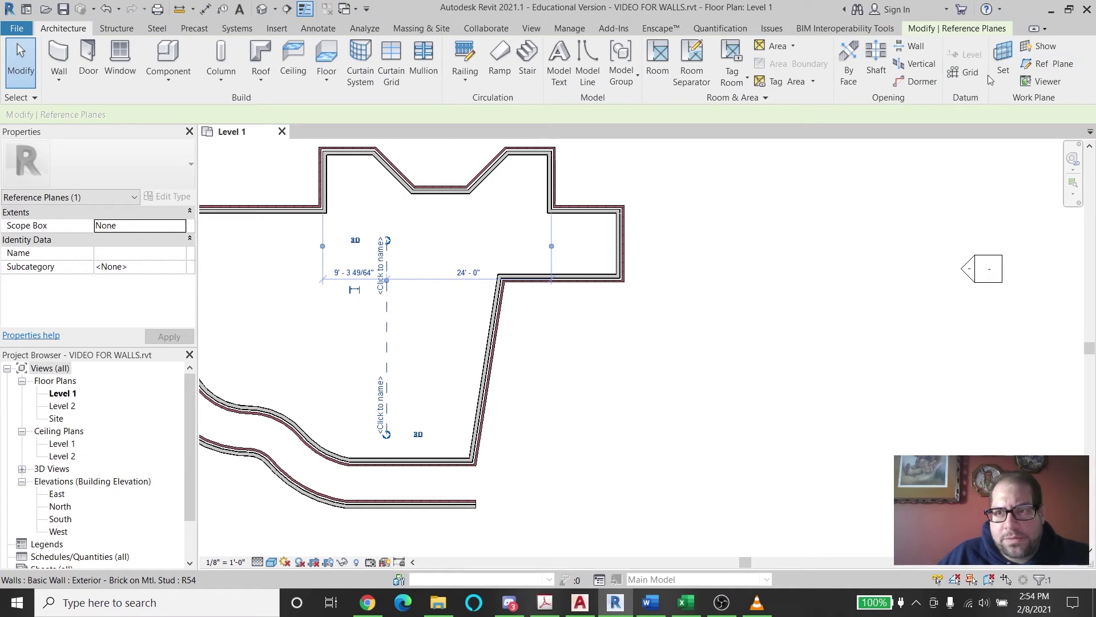
Draw a diagonal reference plane at 47° starting from the wall endpoint.
click(1073, 67)
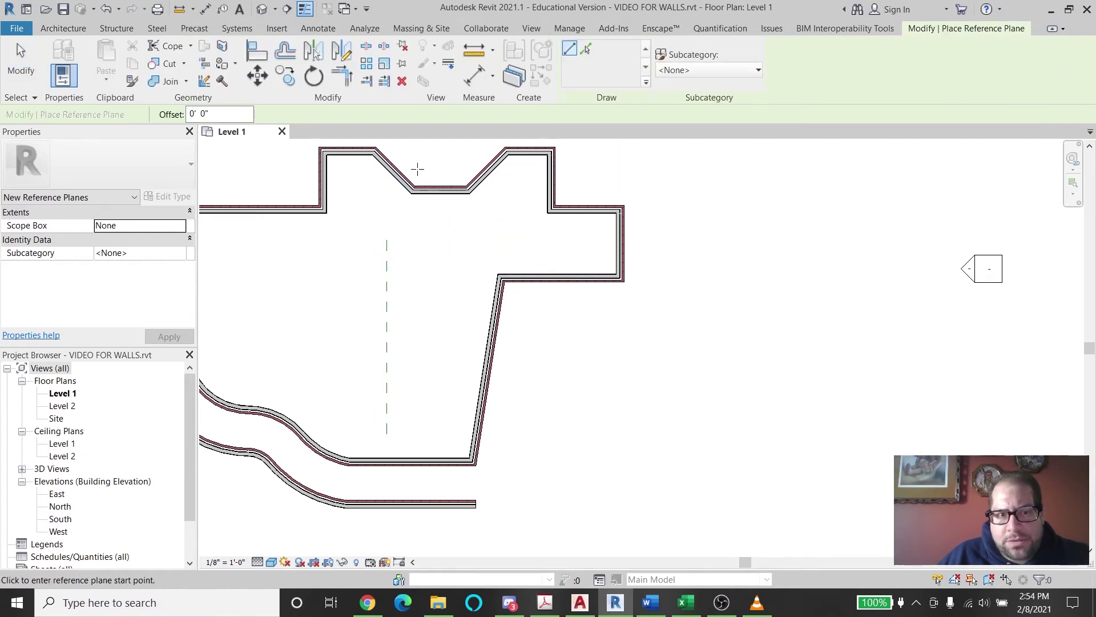
click(413, 190)
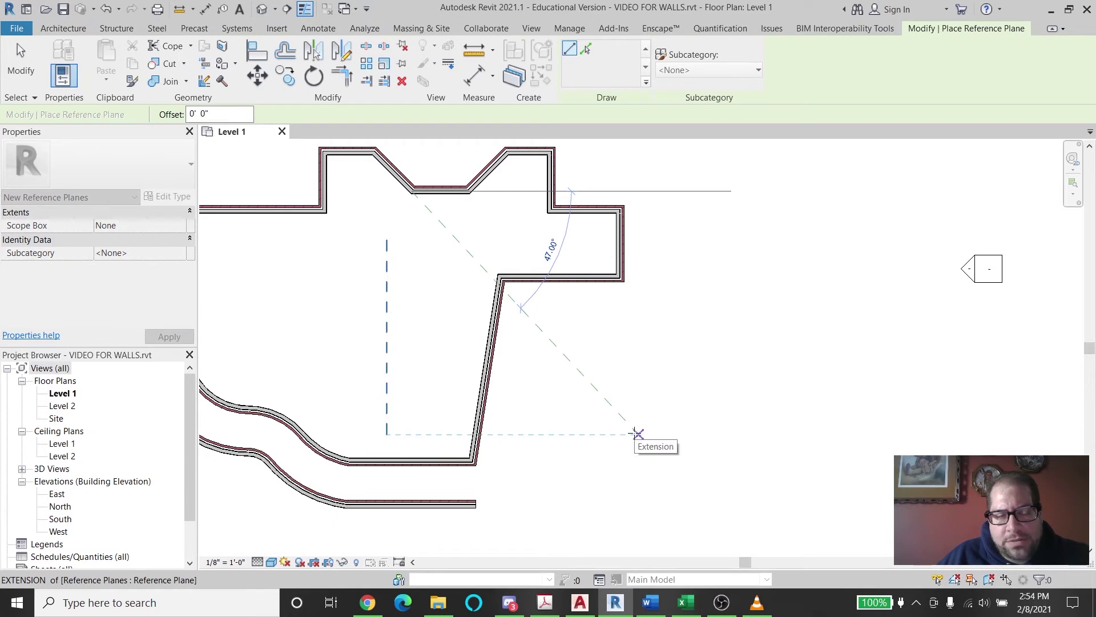
click(637, 433)
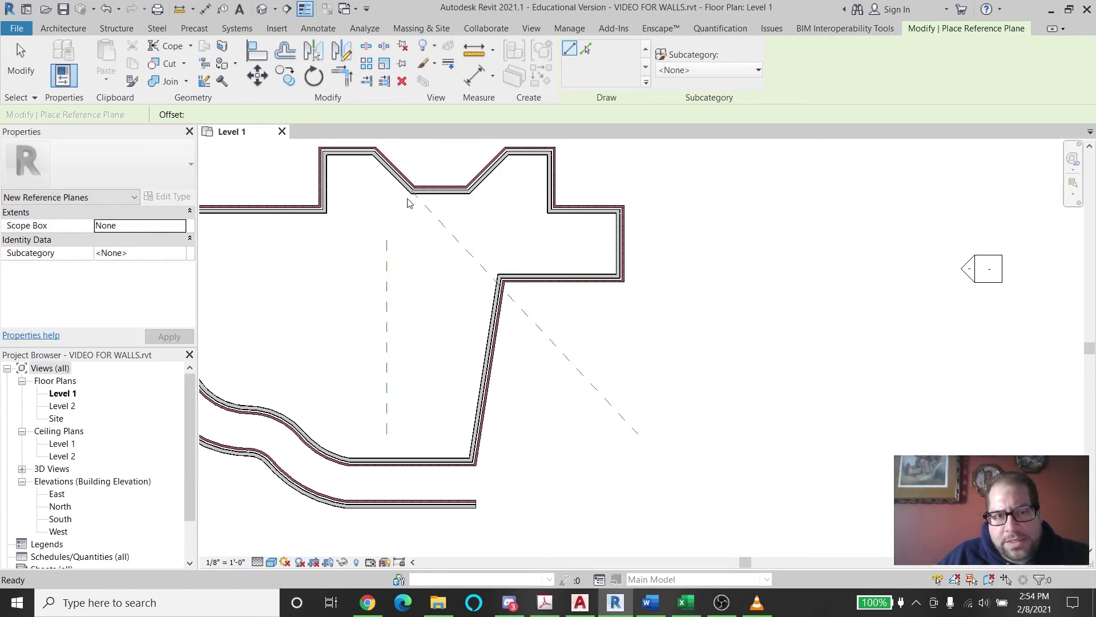
key(Escape)
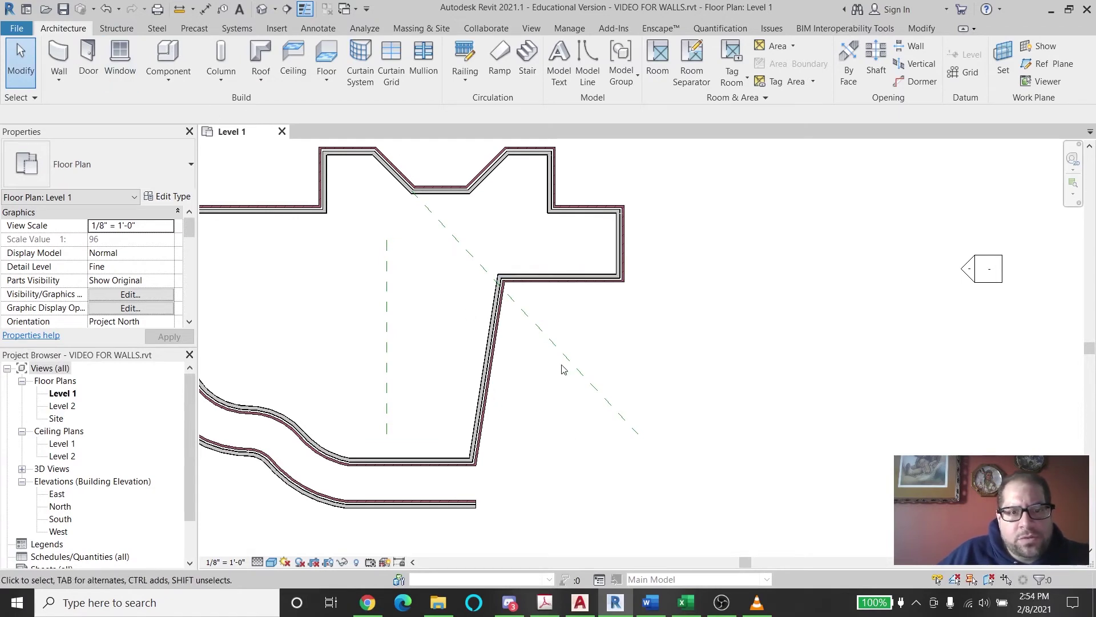
Make the slanted exterior wall vertical and extend the lower wall to meet it.
click(477, 456)
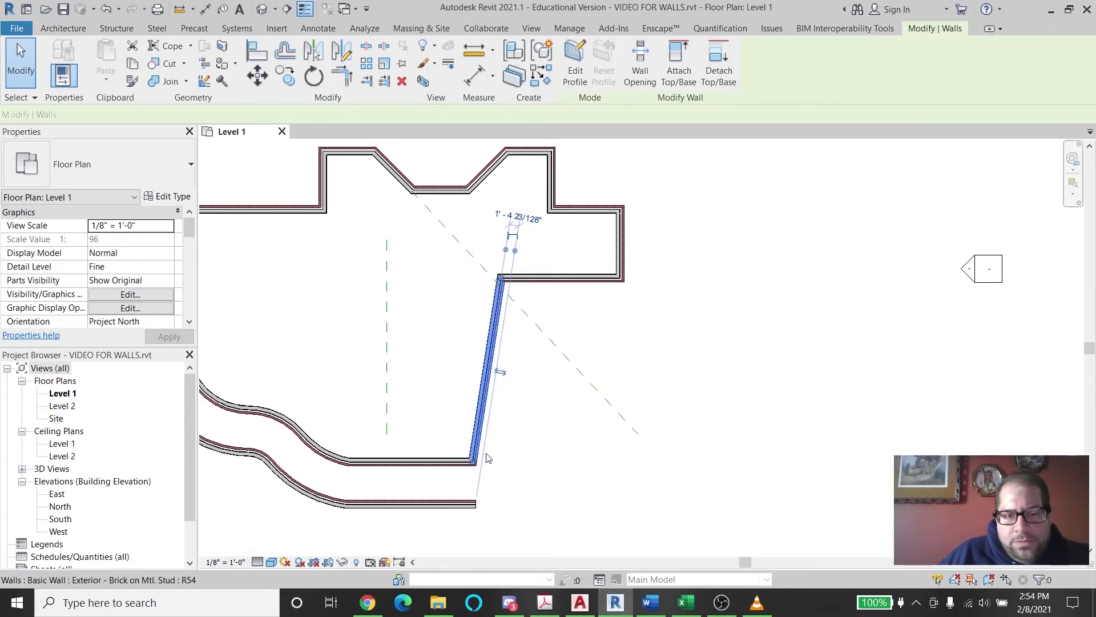
drag(475, 460, 501, 461)
key(Escape)
click(477, 463)
click(559, 441)
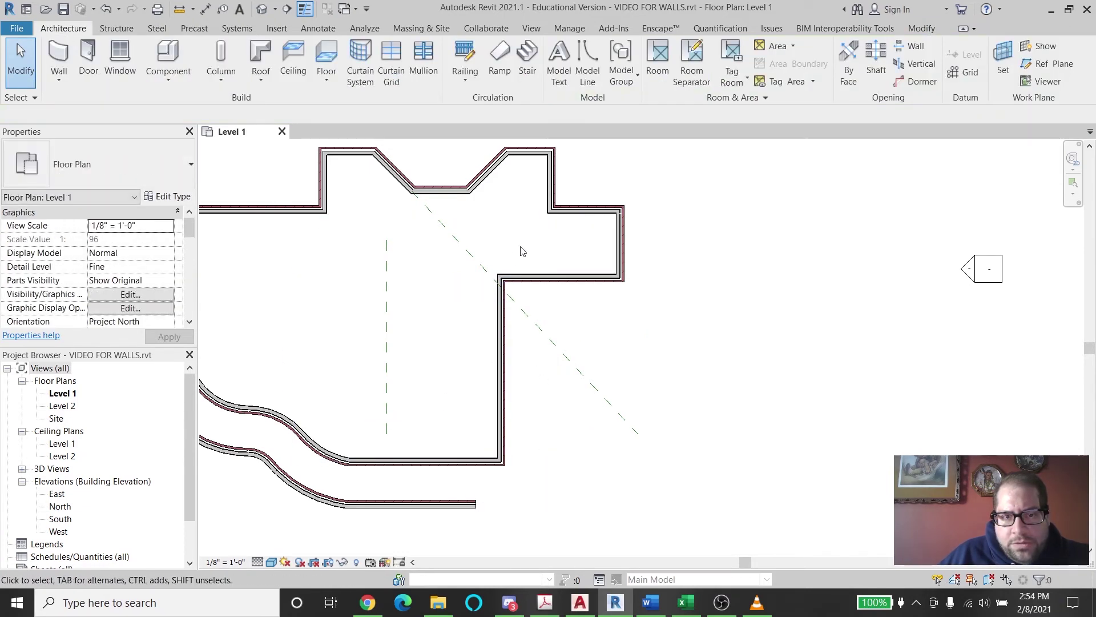
Use Create Similar to draw a diagonal brick wall from the wall intersection to the upper corner.
right_click(526, 279)
click(577, 403)
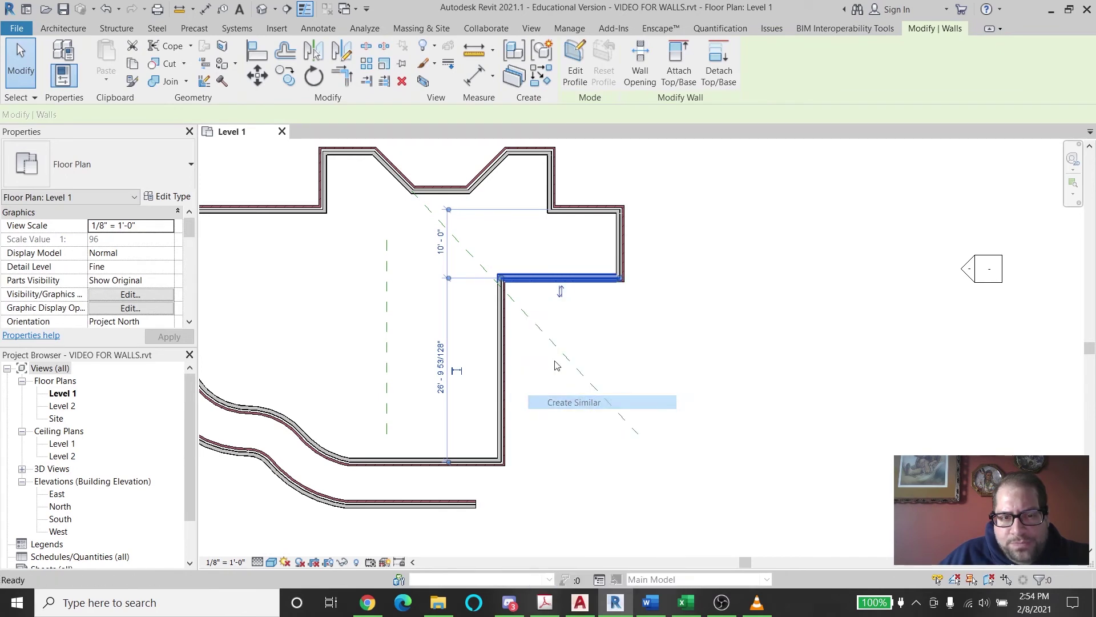
click(501, 278)
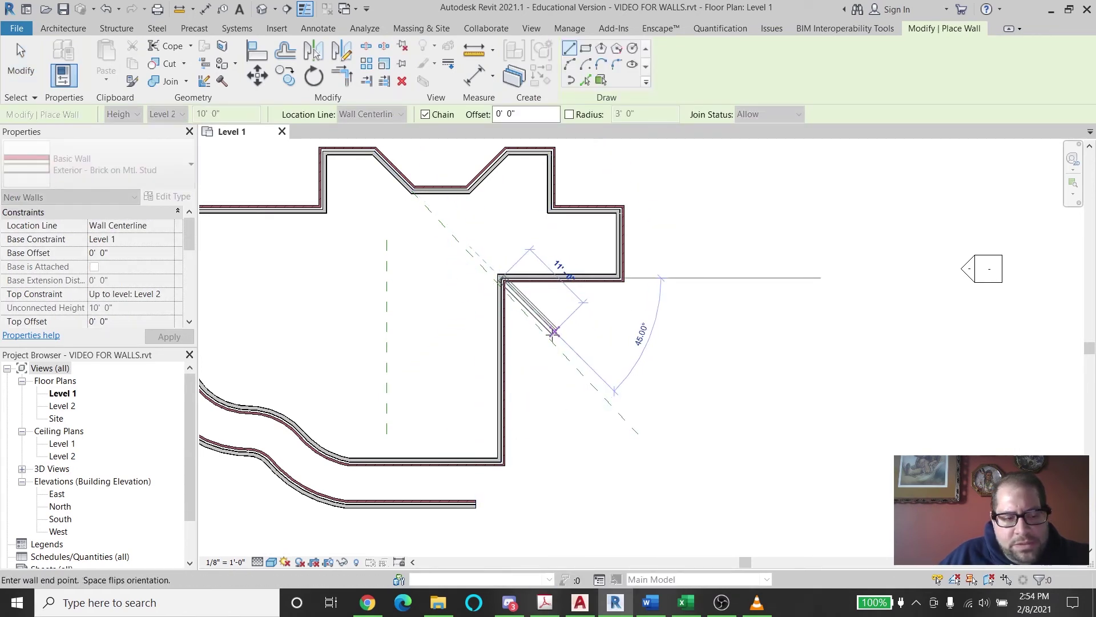
key(Escape)
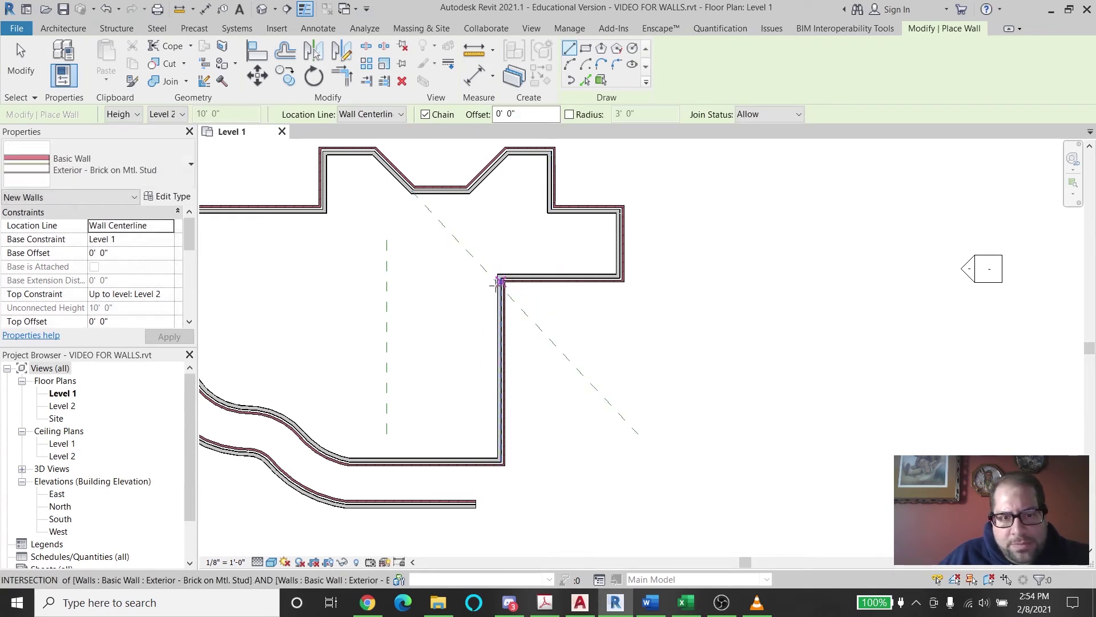
click(500, 281)
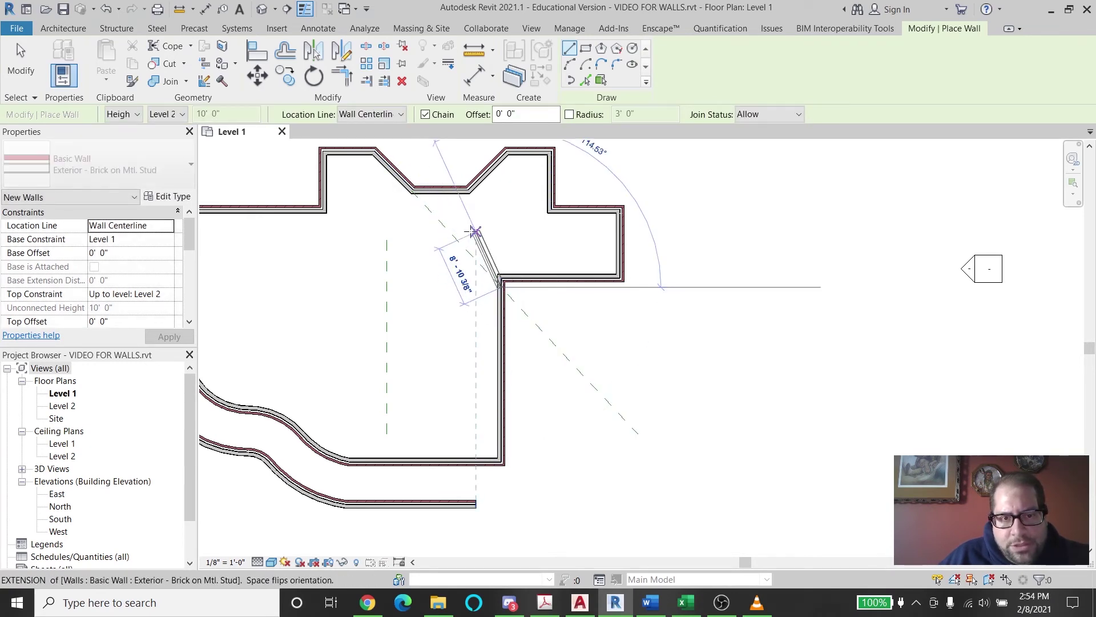
click(419, 202)
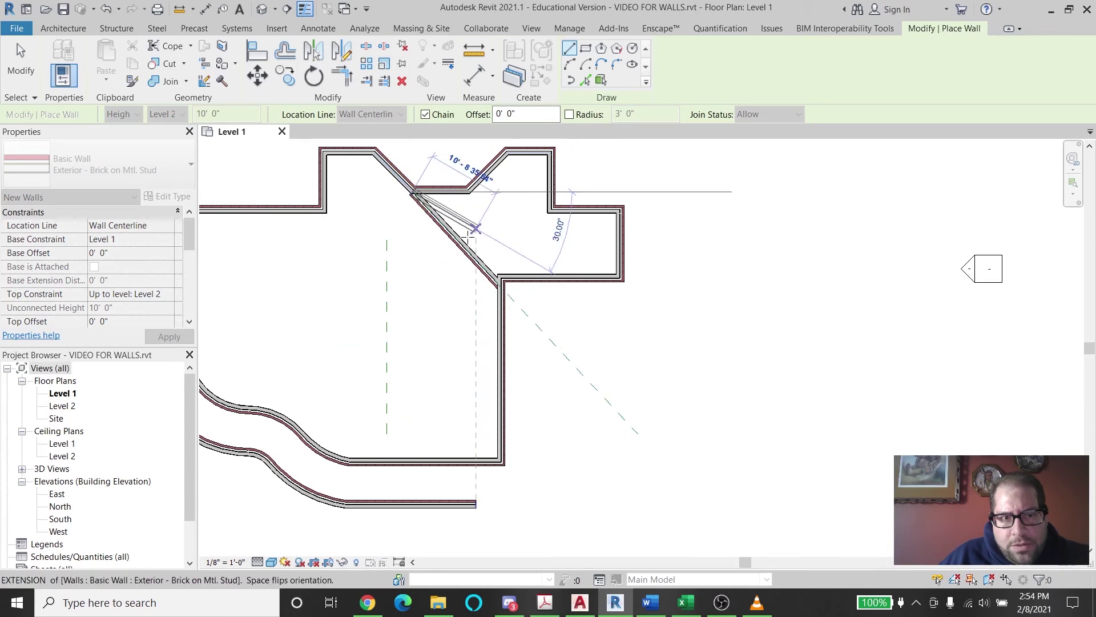
key(Escape)
scroll(439, 204, up, 3)
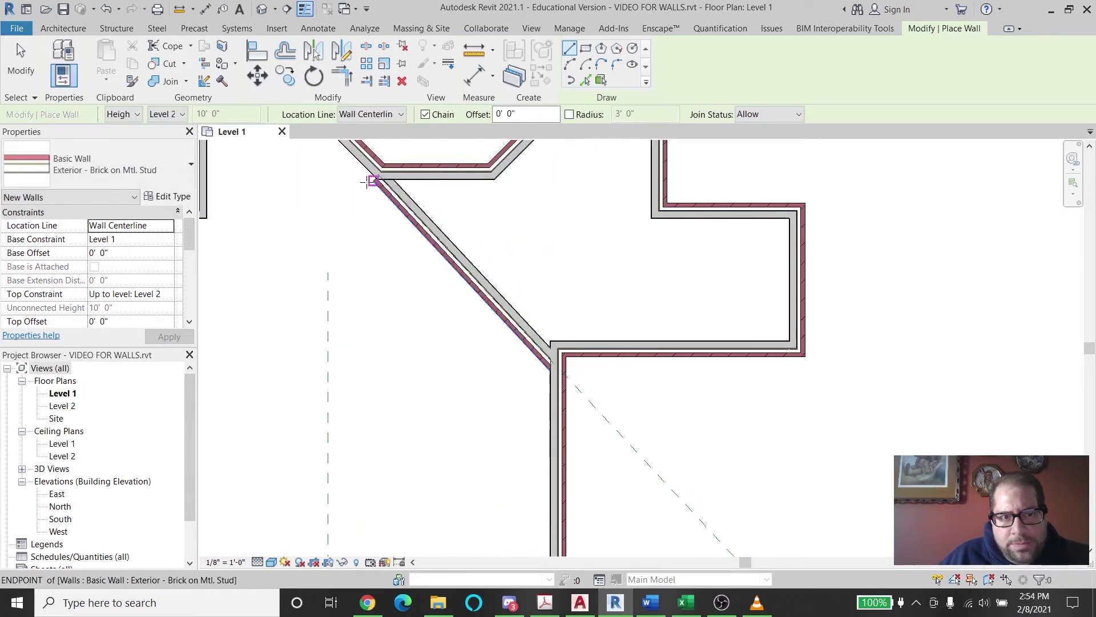
key(Escape)
Stretch the diagonal wall's upper end along its line and flip it so brick faces upper right.
click(393, 188)
click(380, 177)
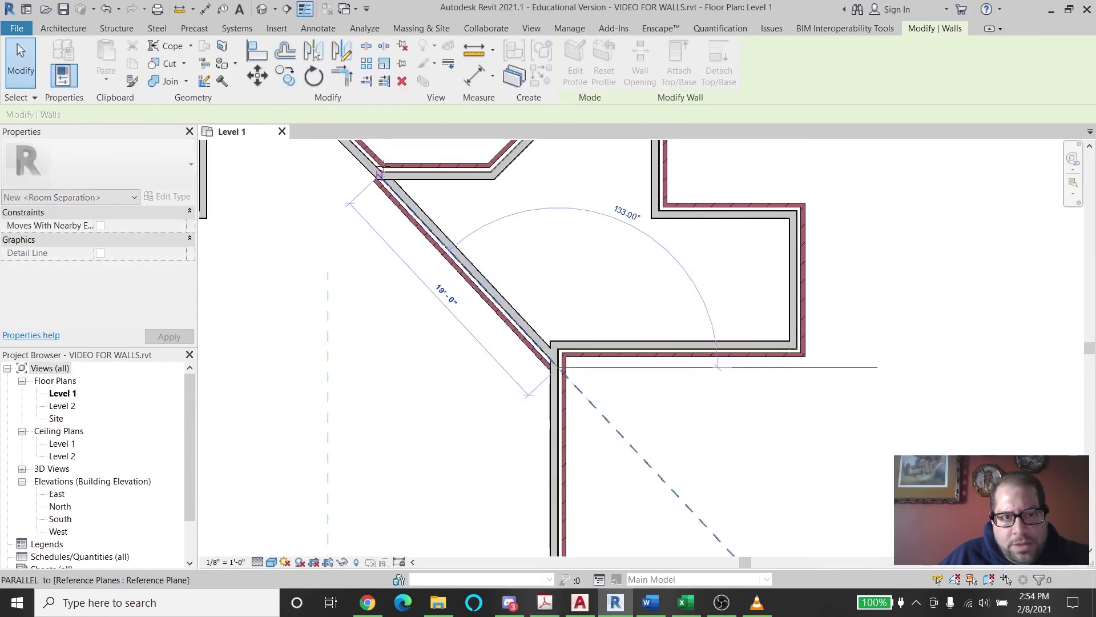
drag(379, 177, 372, 166)
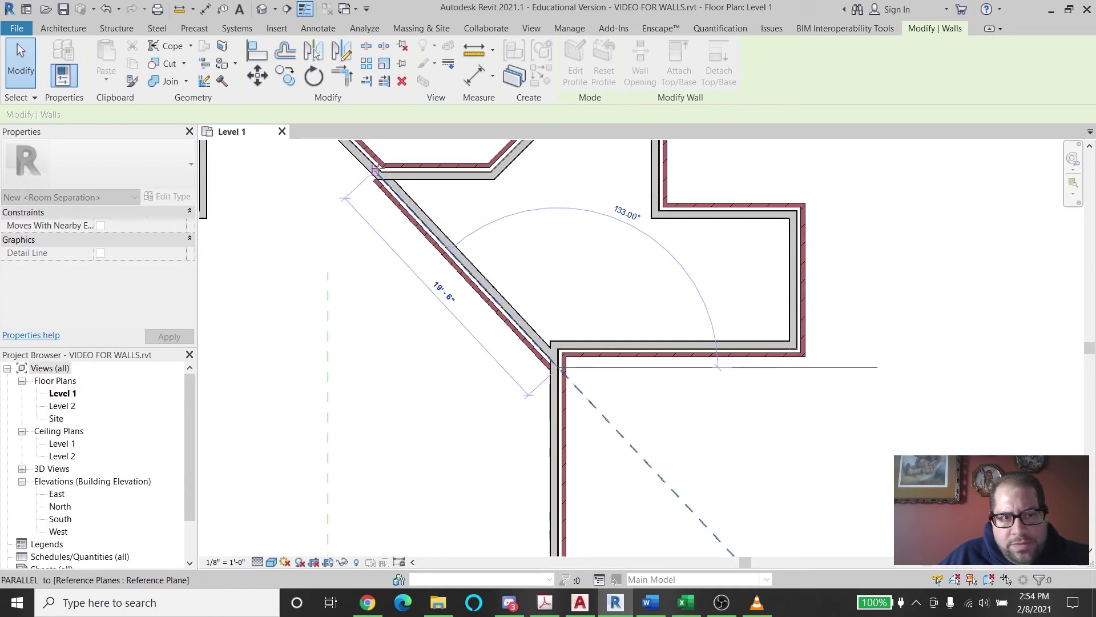
click(450, 260)
key(Escape)
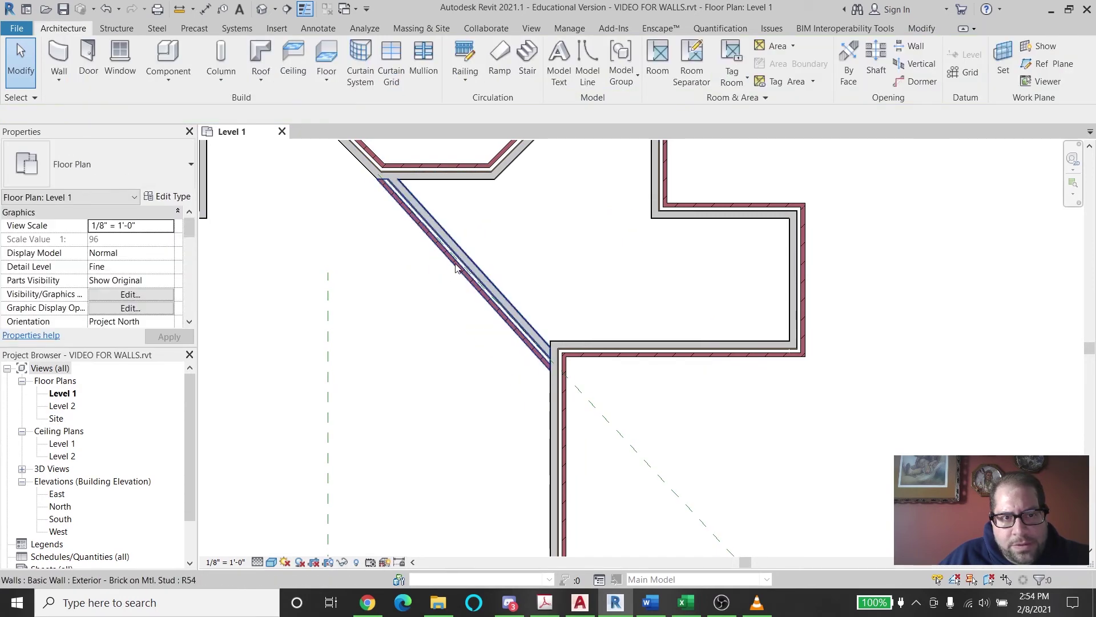
click(456, 264)
key(space)
click(670, 409)
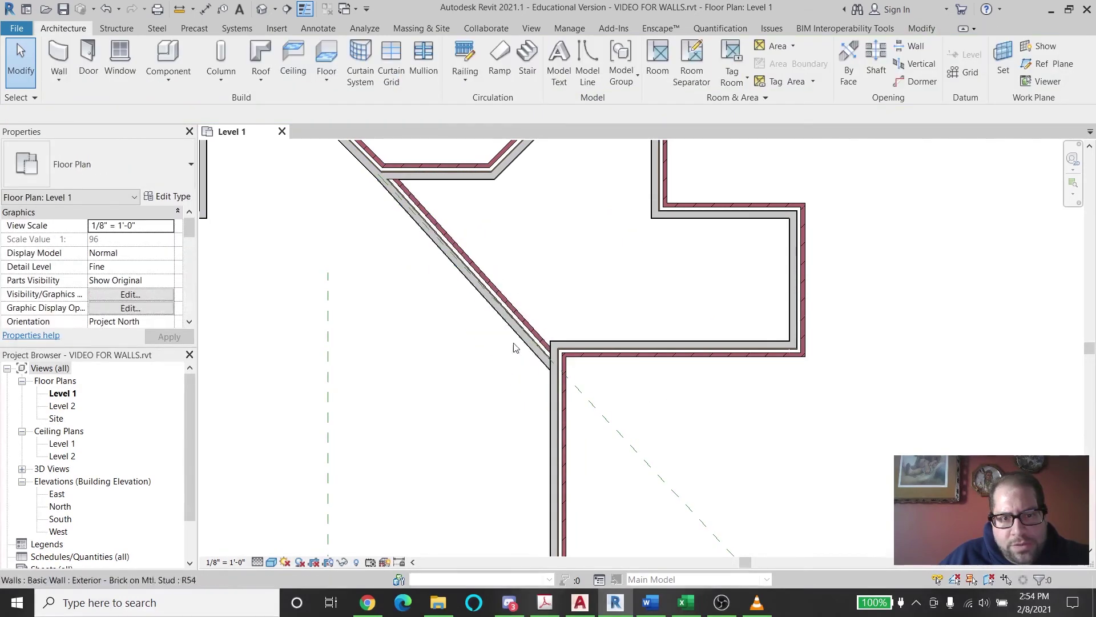
middle_drag(545, 331, 582, 382)
click(581, 407)
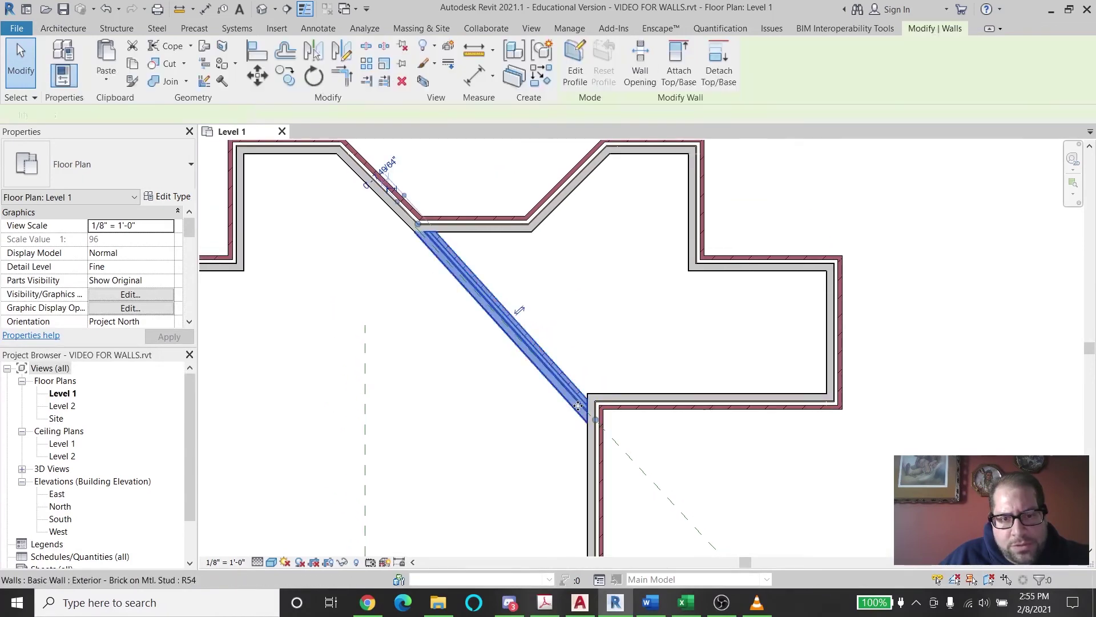
click(624, 375)
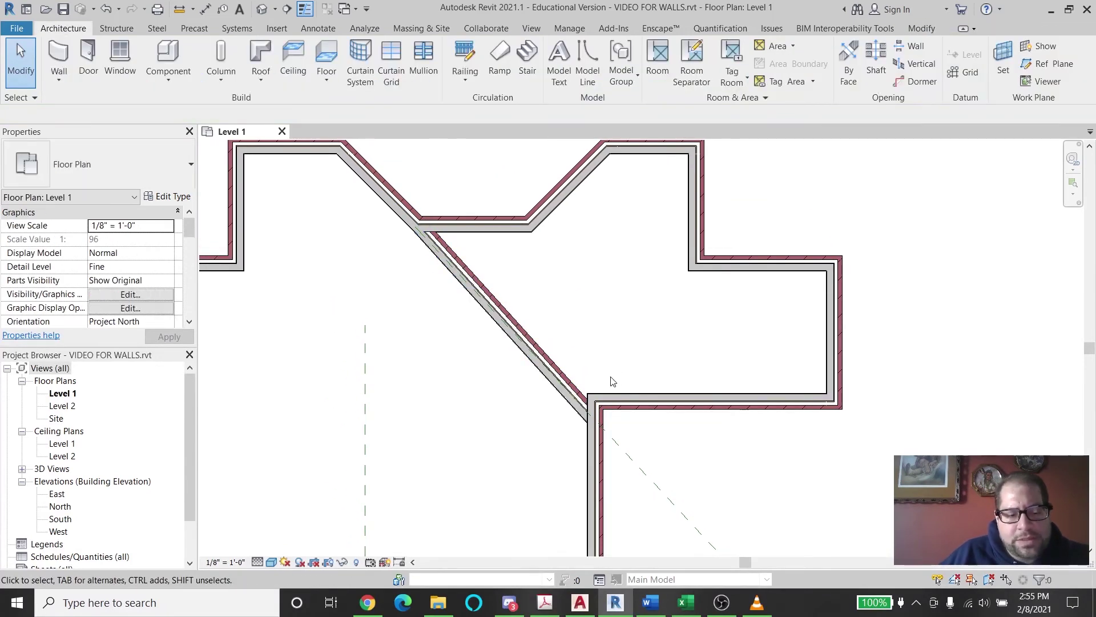
Change the diagonal wall's type to Interior - 5 1/2" Partition (1-hr).
click(485, 299)
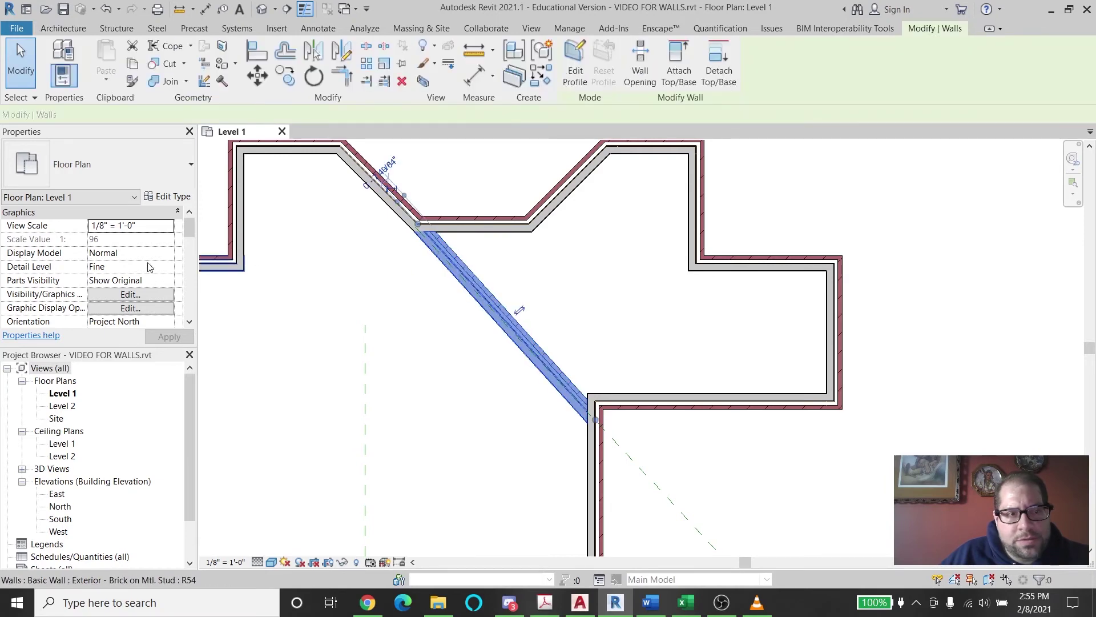
click(114, 166)
scroll(143, 440, down, 3)
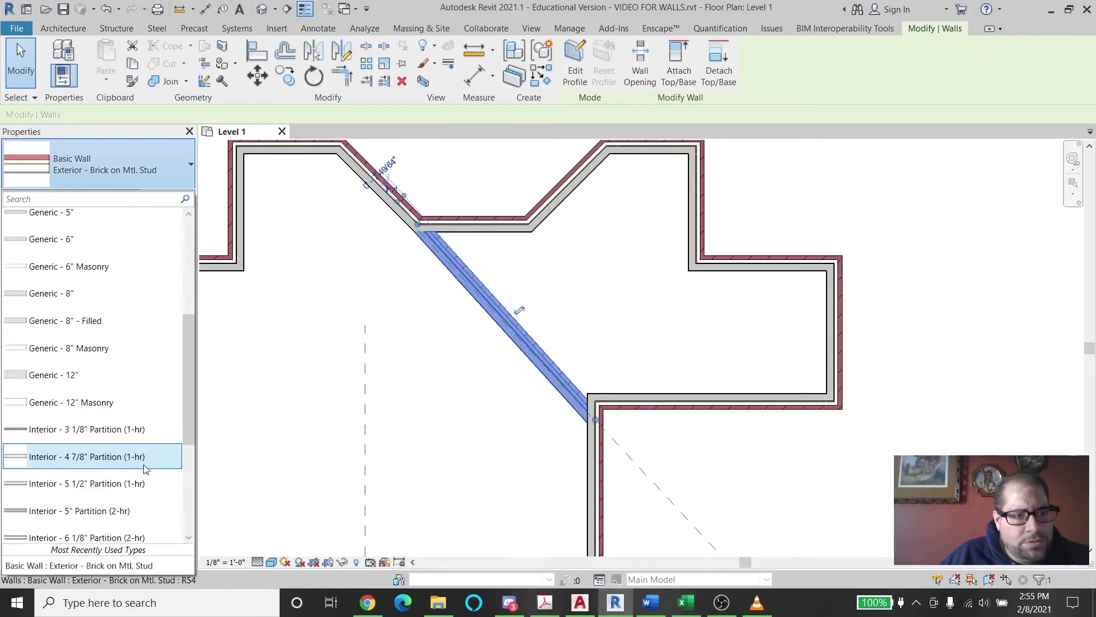
click(132, 483)
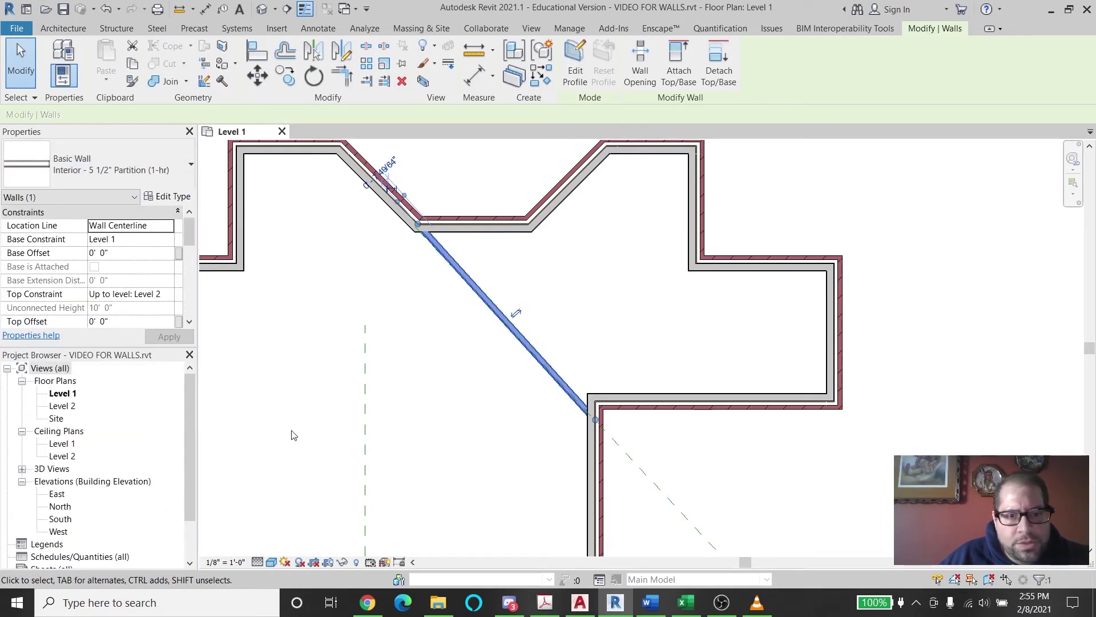
click(714, 454)
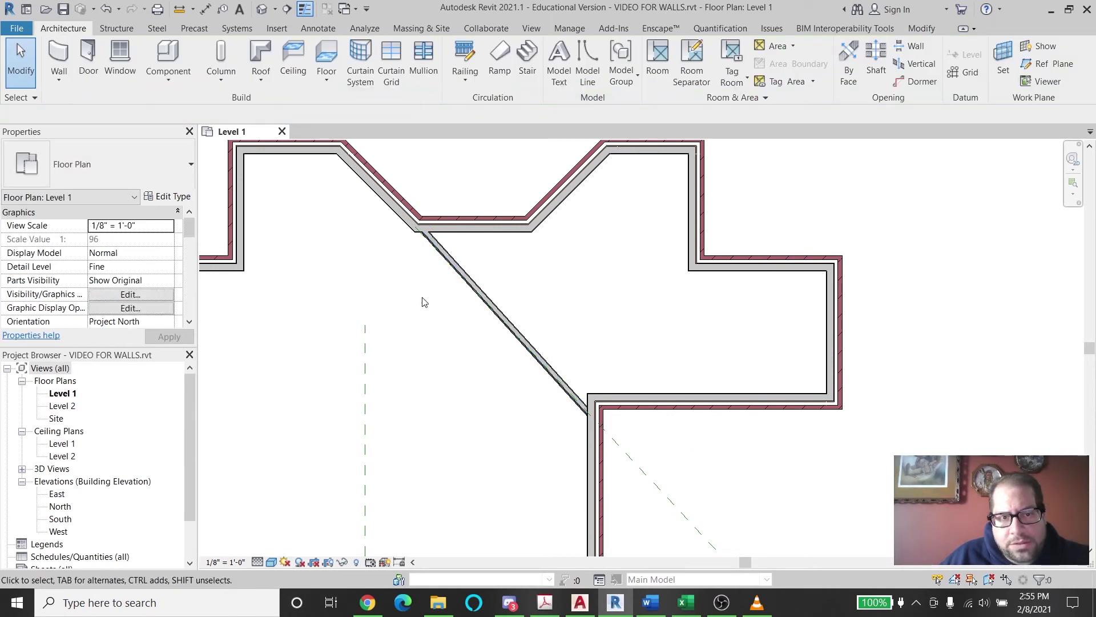
scroll(421, 226, up, 2)
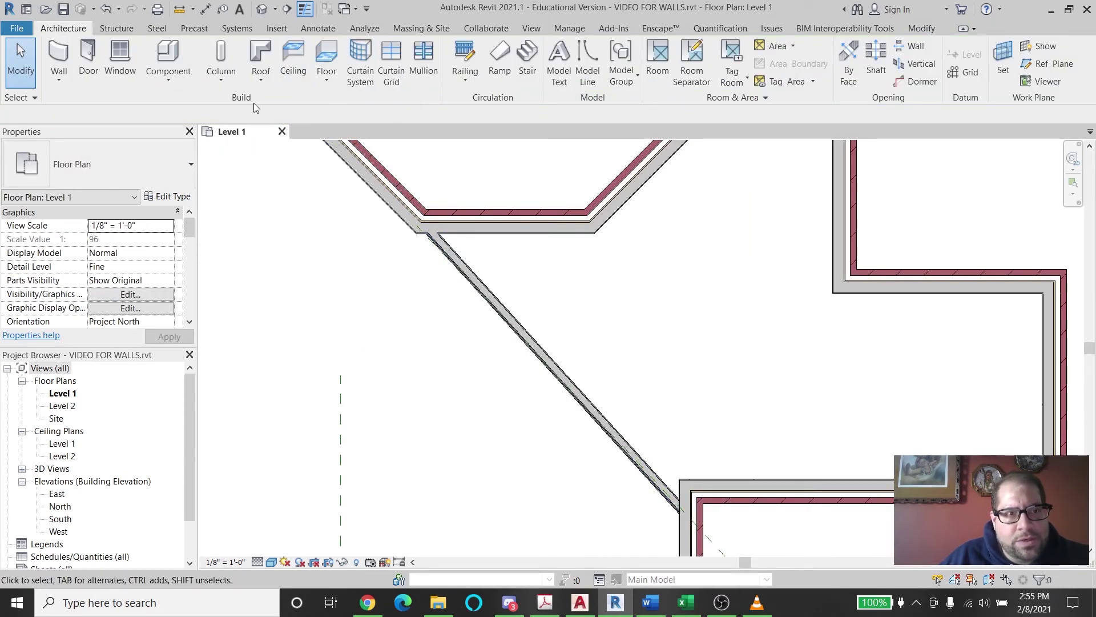
Align the diagonal wall to the diagonal reference plane with AL and adjust its lower end.
click(565, 379)
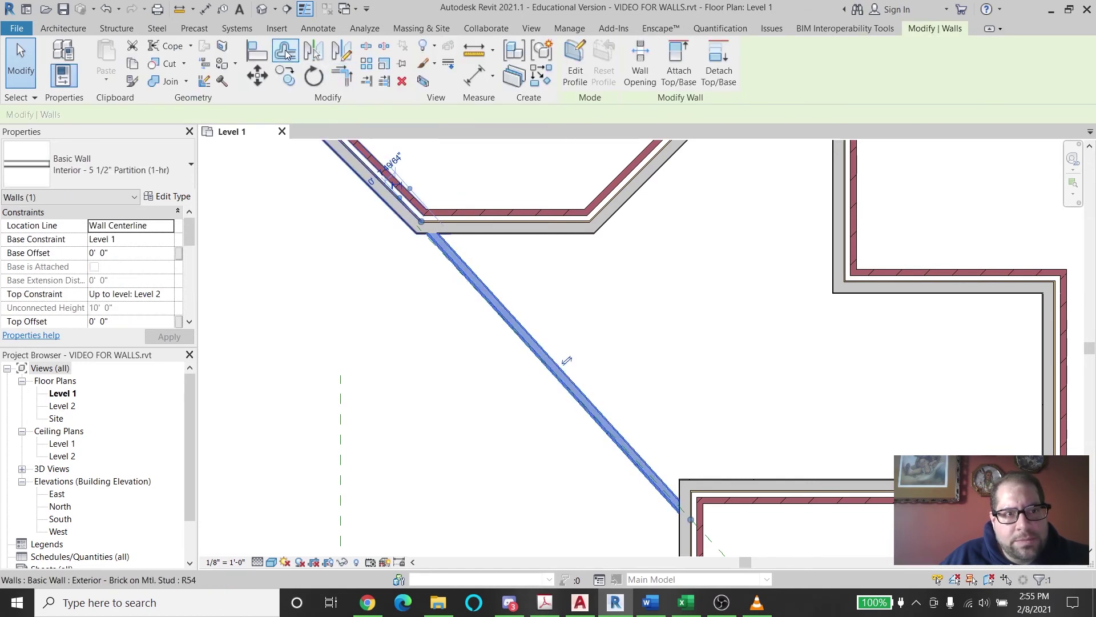
key(a)
key(l)
click(438, 246)
click(472, 313)
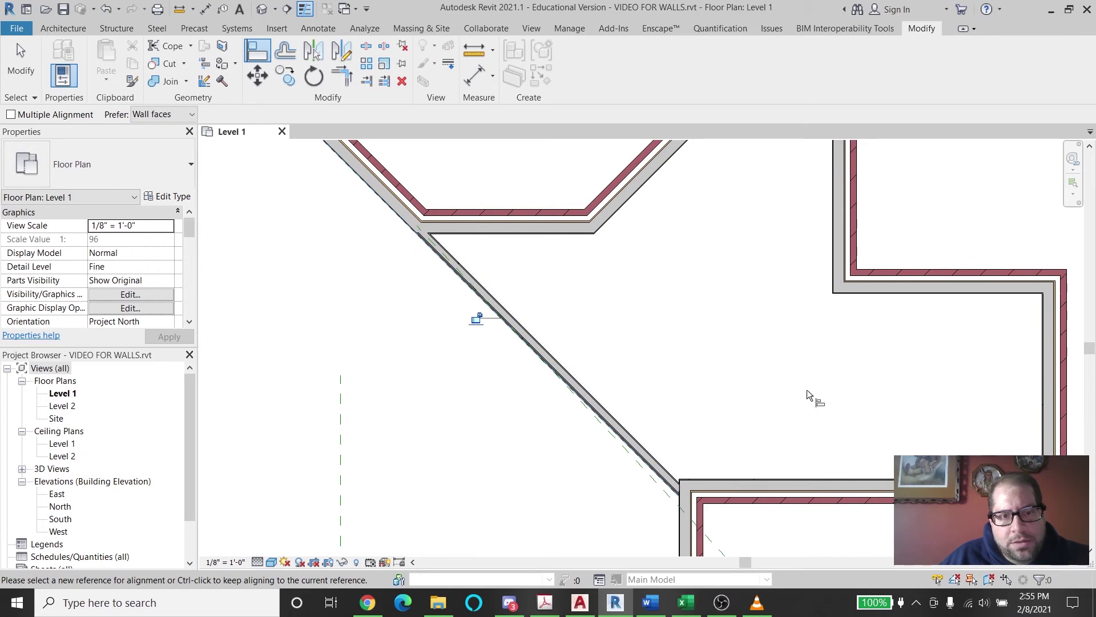
key(Escape)
key(Escape)
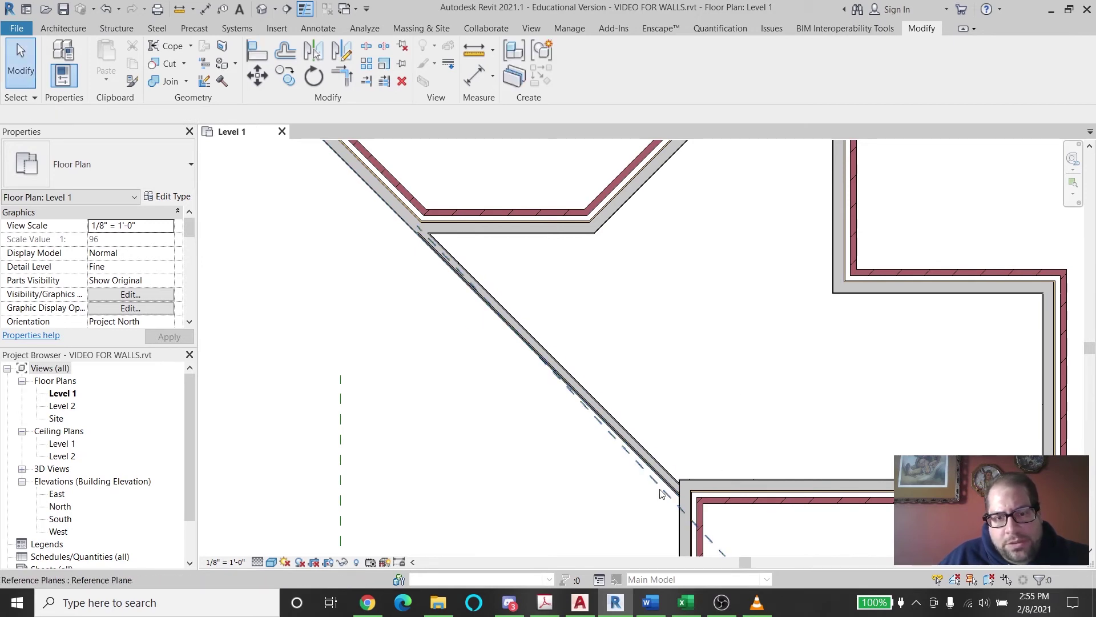
click(667, 486)
drag(691, 502, 692, 505)
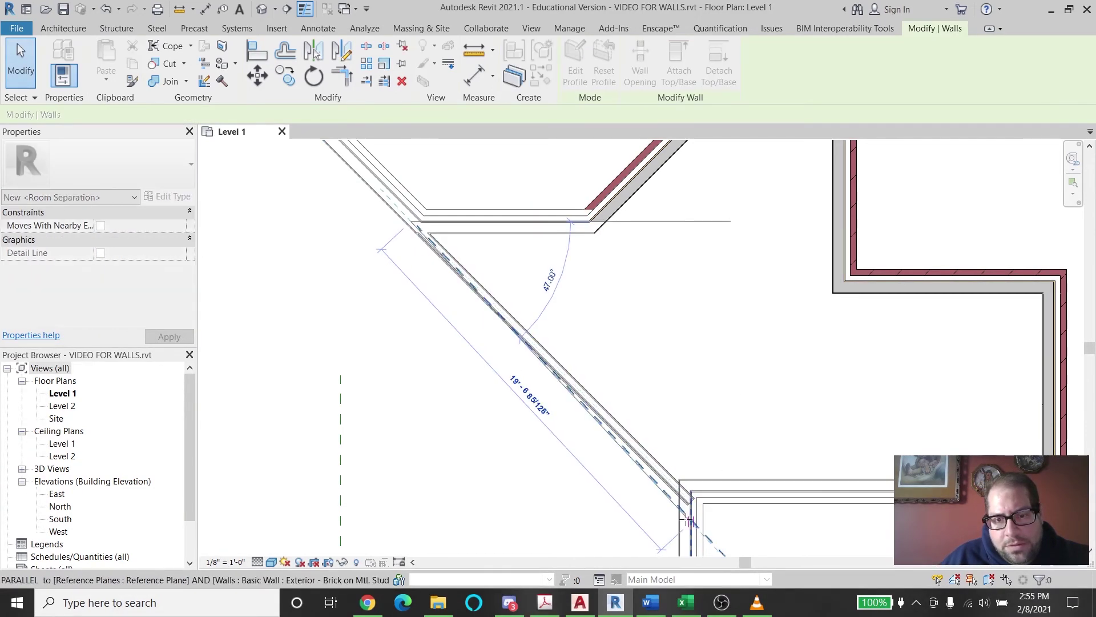
key(Escape)
scroll(785, 560, down, 2)
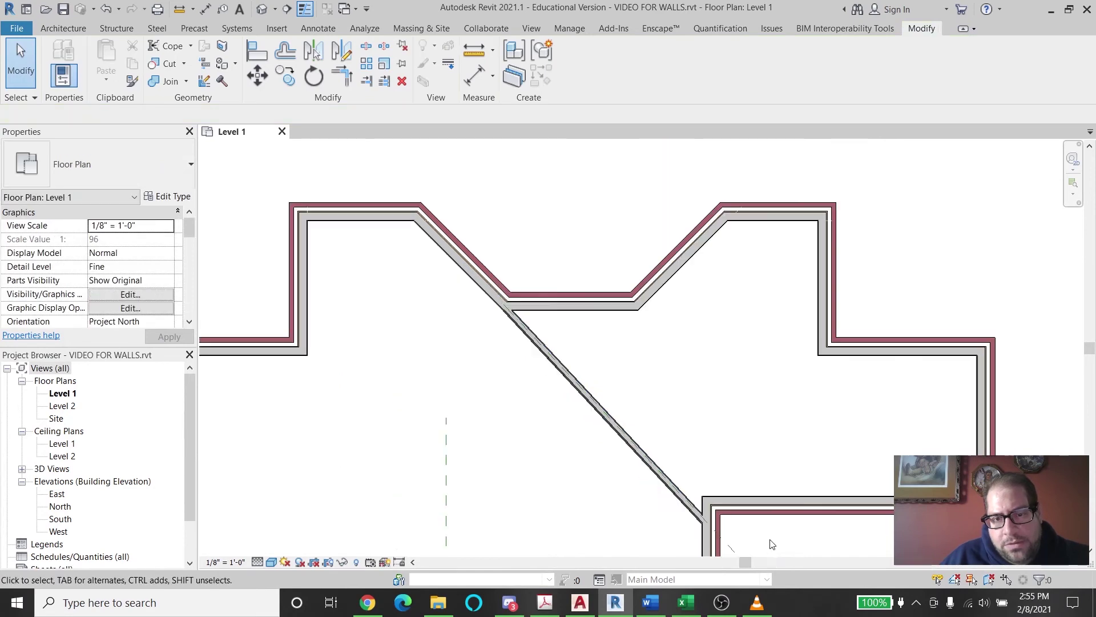
middle_drag(766, 543, 668, 446)
Drag the horizontal exterior wall lower in the plan.
click(619, 390)
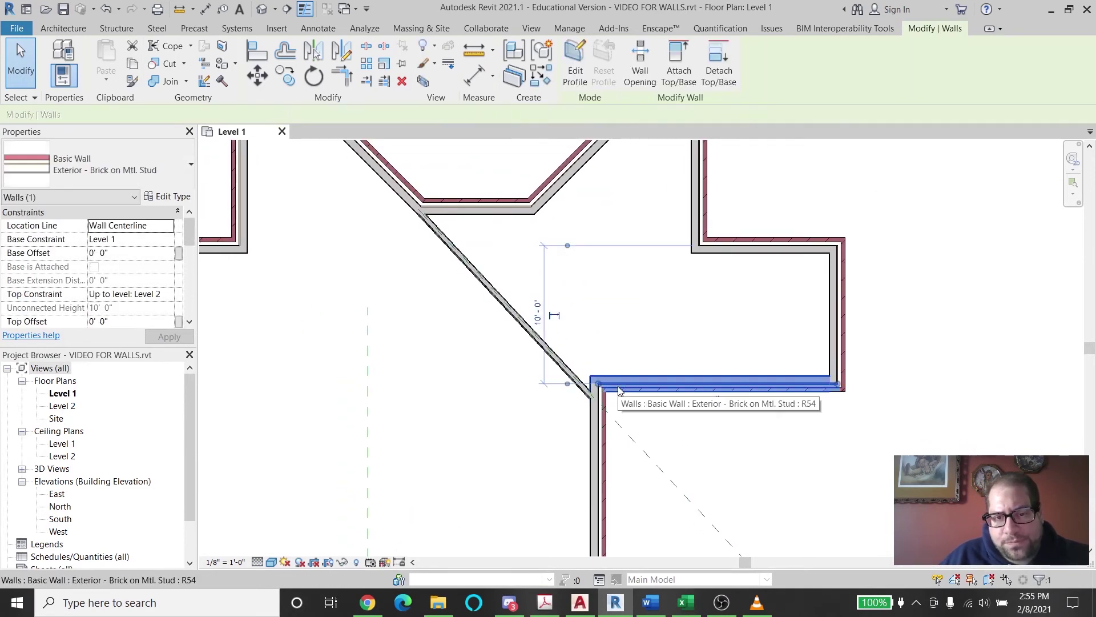
drag(620, 391, 645, 440)
click(729, 478)
scroll(748, 485, down, 1)
mouse_move(747, 485)
middle_down()
mouse_move(755, 460)
mouse_move(754, 474)
middle_up()
scroll(575, 308, down, 4)
middle_drag(475, 380, 628, 332)
Name the vertical reference plane 'Midline'.
click(601, 356)
click(597, 298)
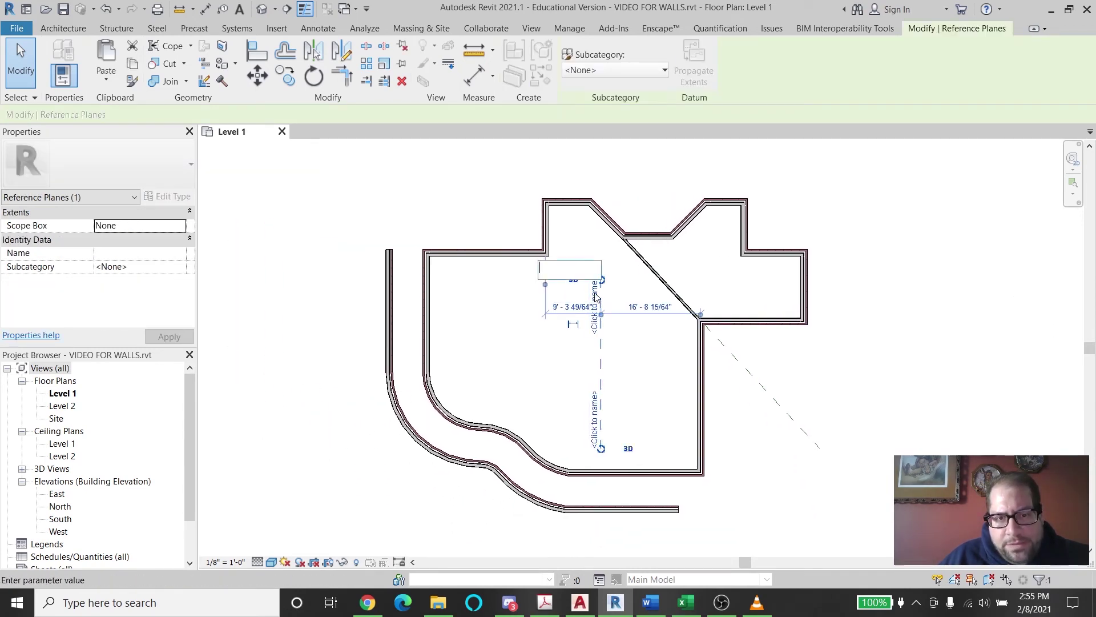
text(M)
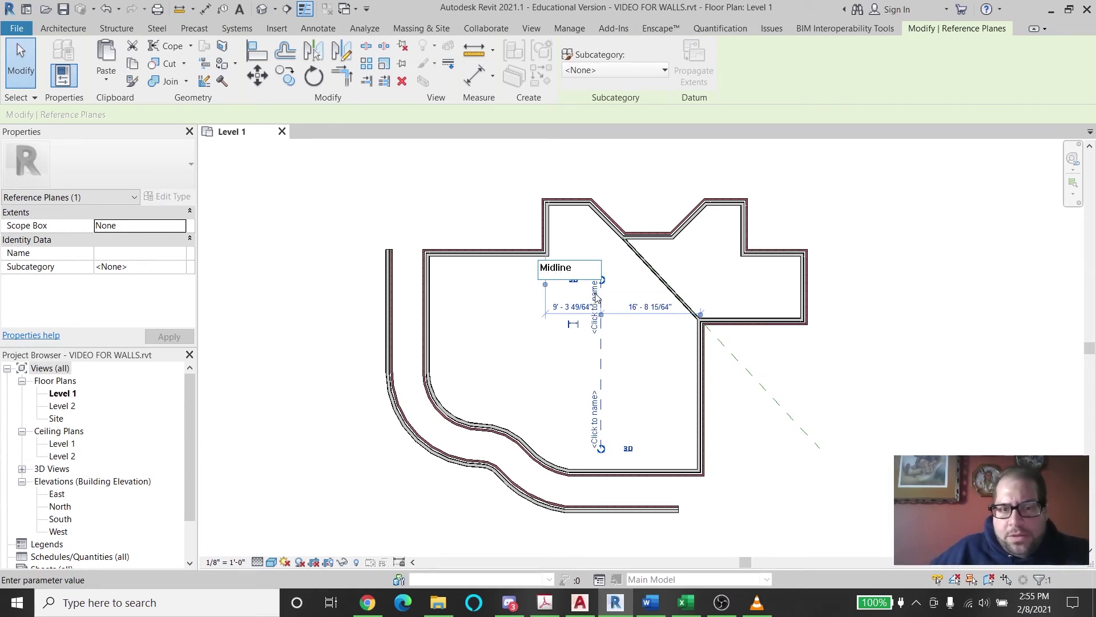
text(idline)
key(Return)
scroll(628, 308, up, 2)
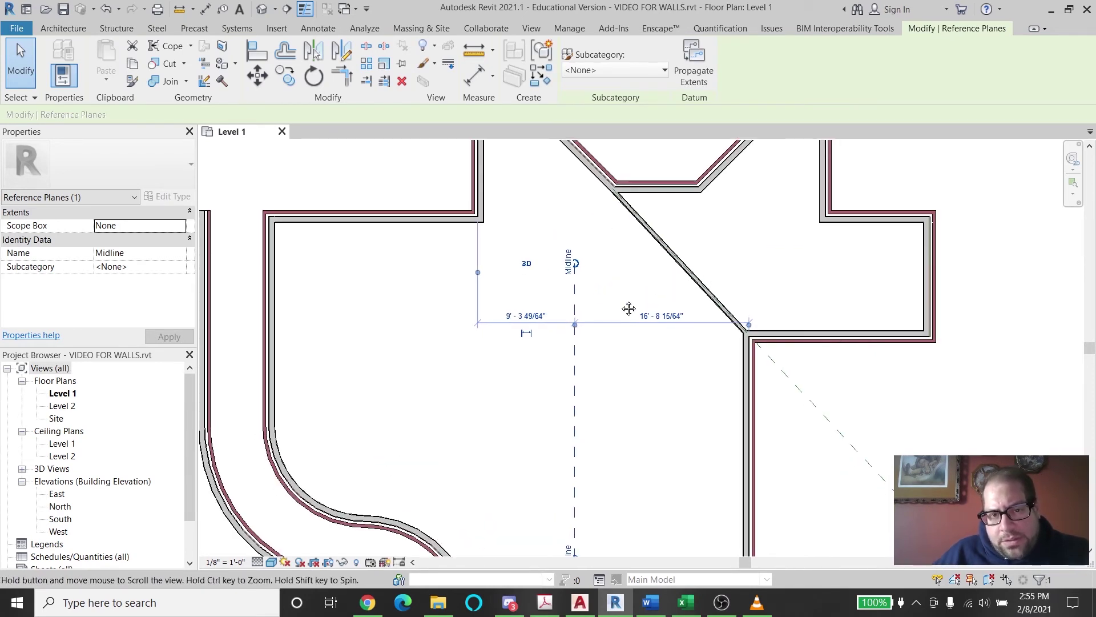
middle_drag(625, 269, 603, 264)
scroll(619, 276, down, 1)
click(258, 264)
click(63, 28)
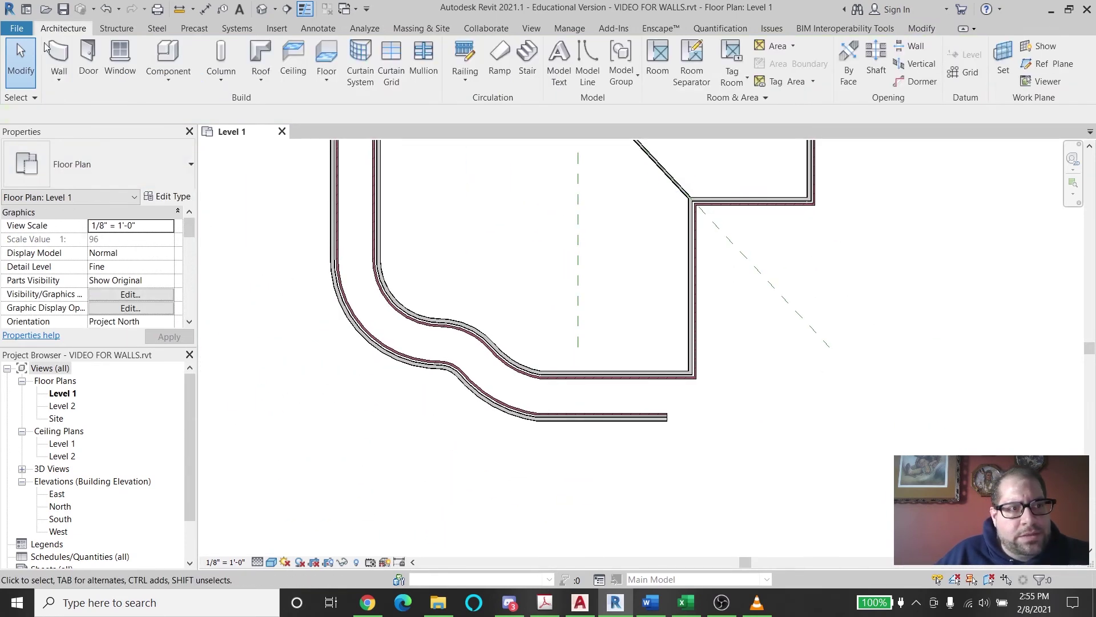
click(57, 63)
key(Escape)
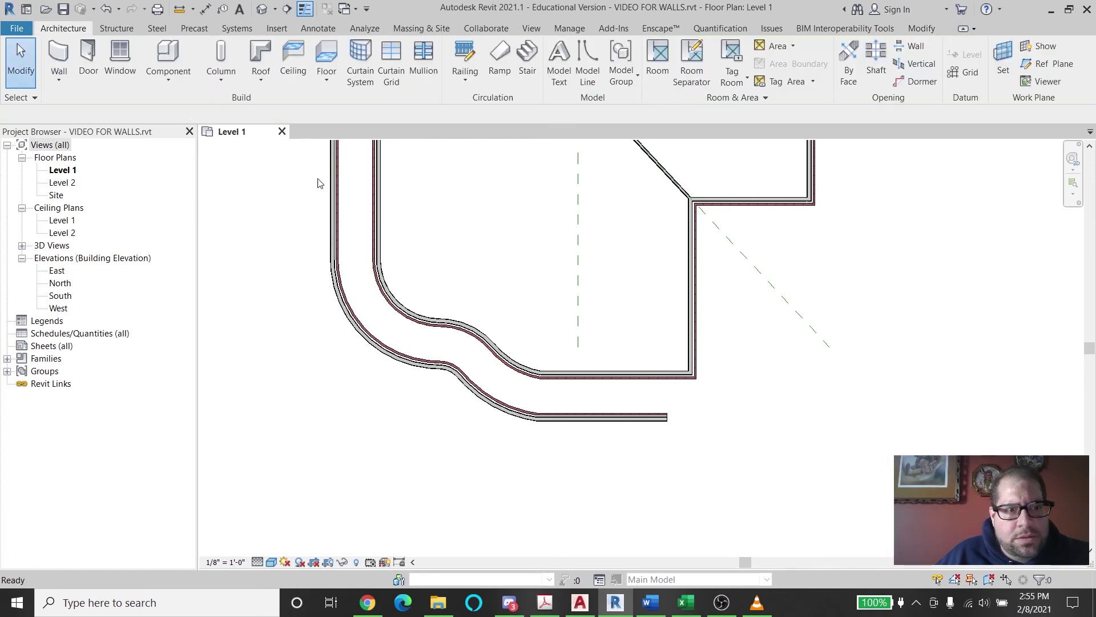
Start an architectural wall using the Interior - 5 1/2" Partition (1-hr) type.
click(531, 29)
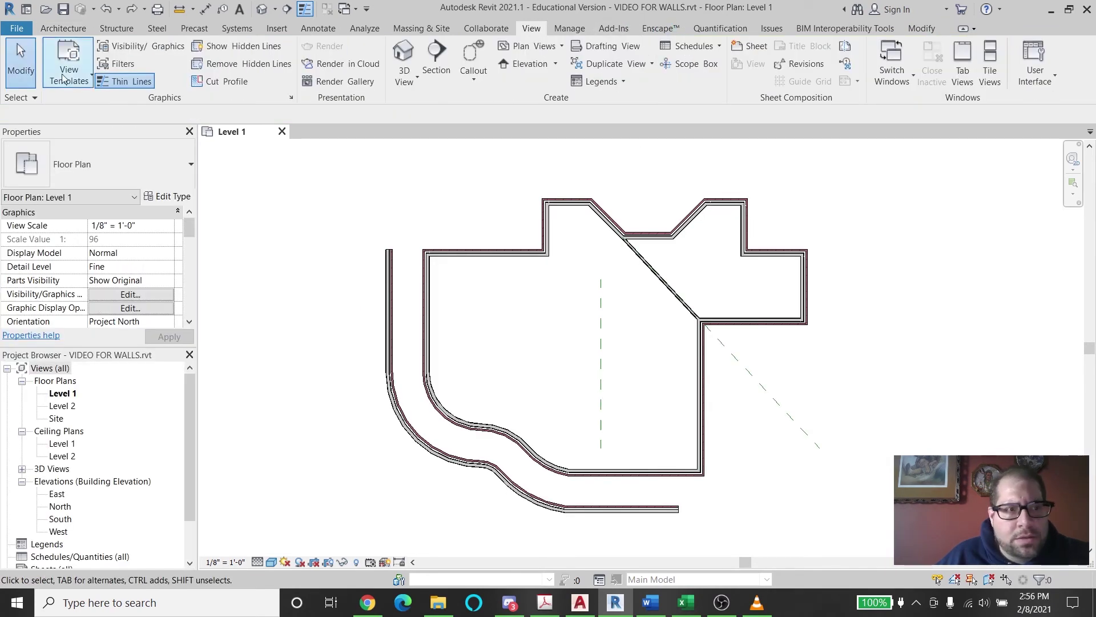
click(53, 29)
click(67, 75)
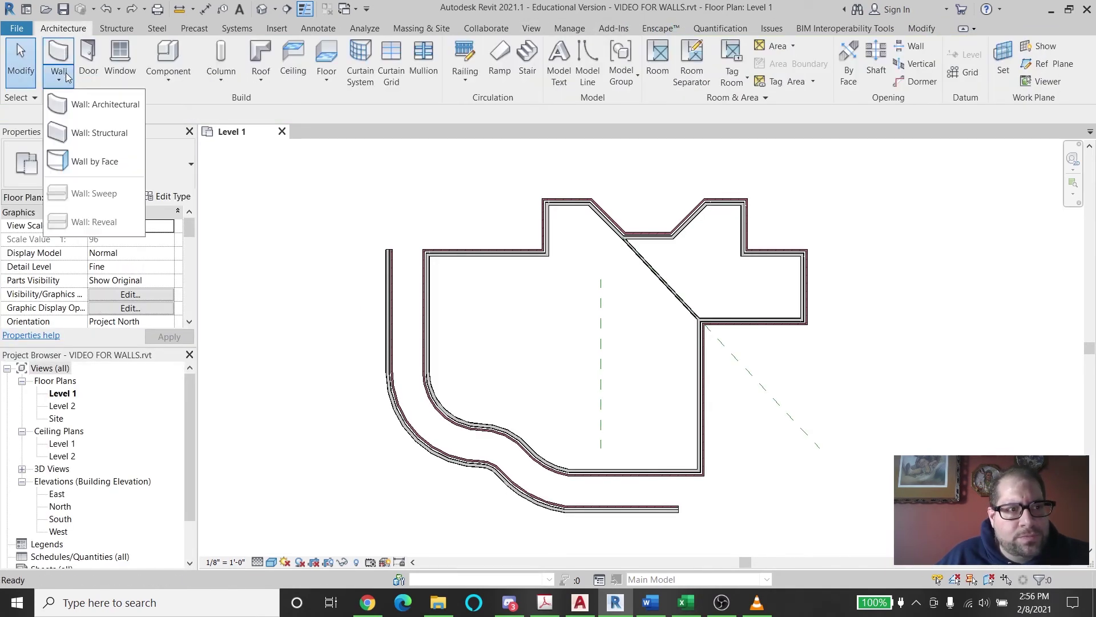
click(105, 105)
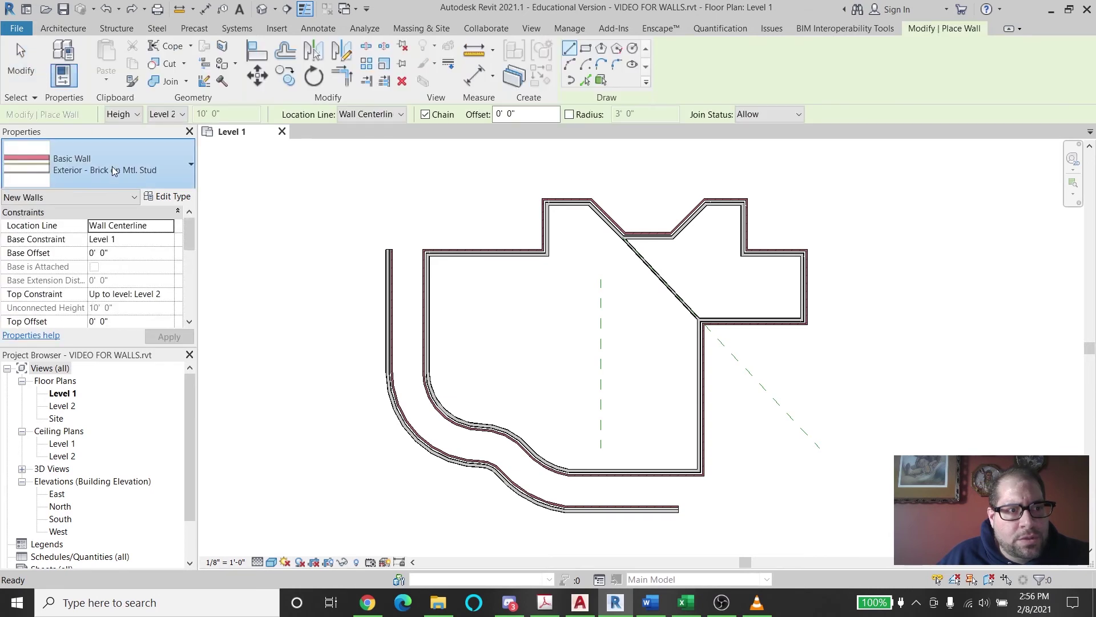
click(112, 166)
scroll(120, 394, down, 4)
scroll(114, 379, up, 1)
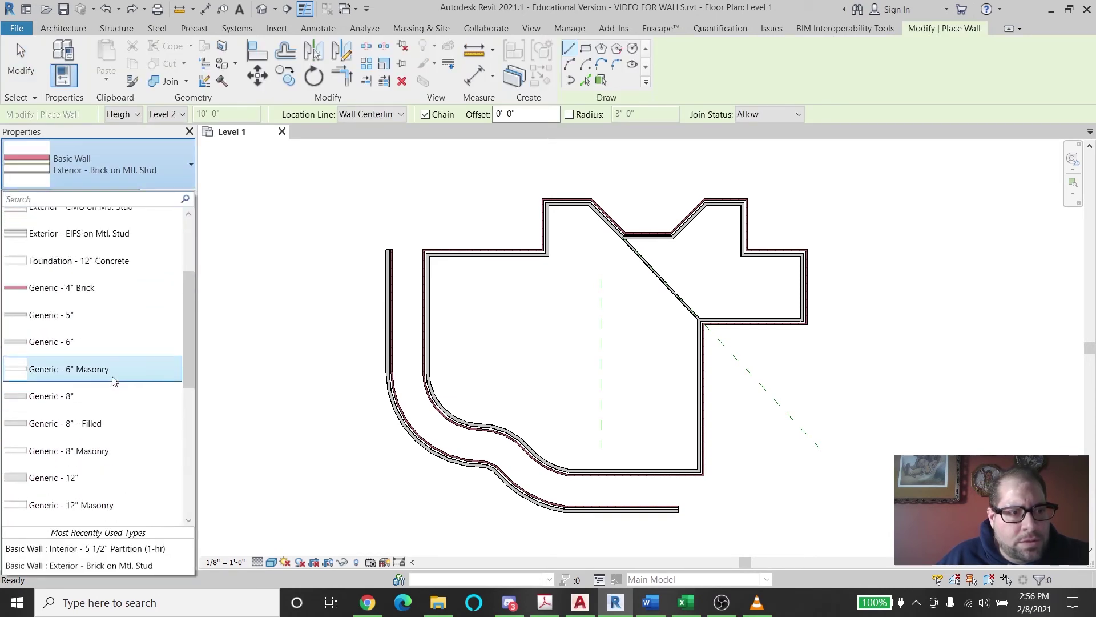
scroll(115, 379, down, 3)
click(109, 381)
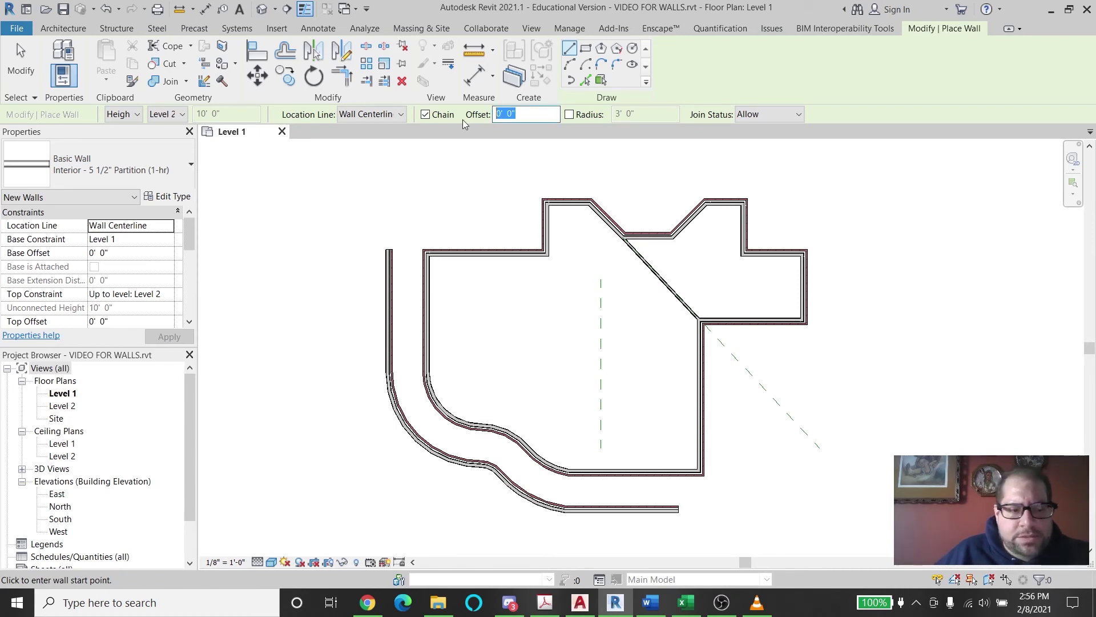
Pick lines from the Midline plane to place parallel partitions at 2' 0" offsets.
text(2' 0")
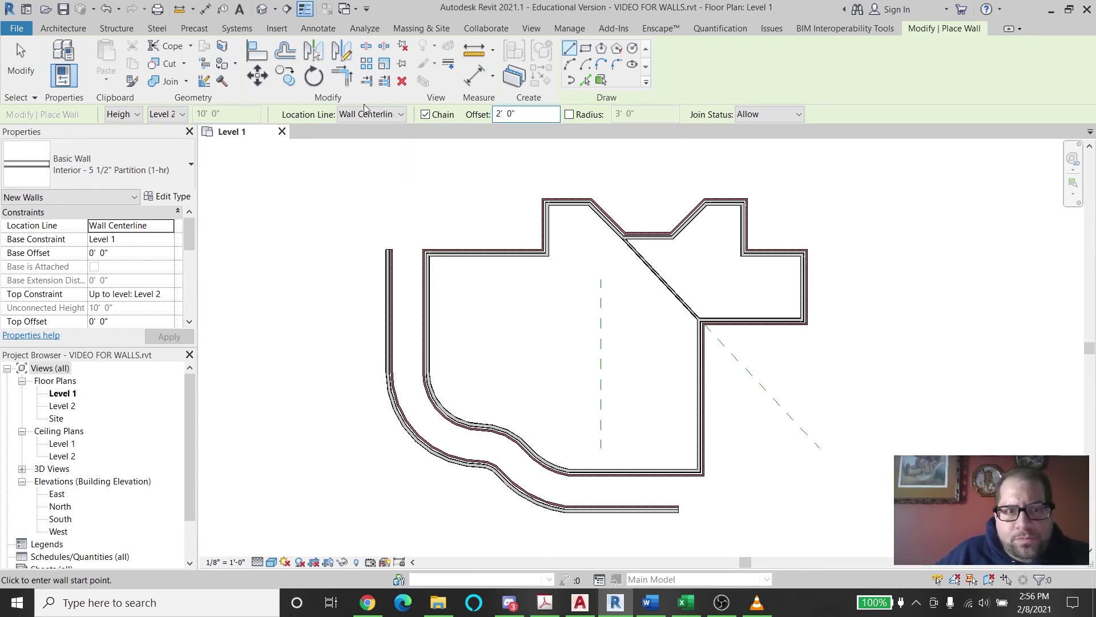
click(586, 80)
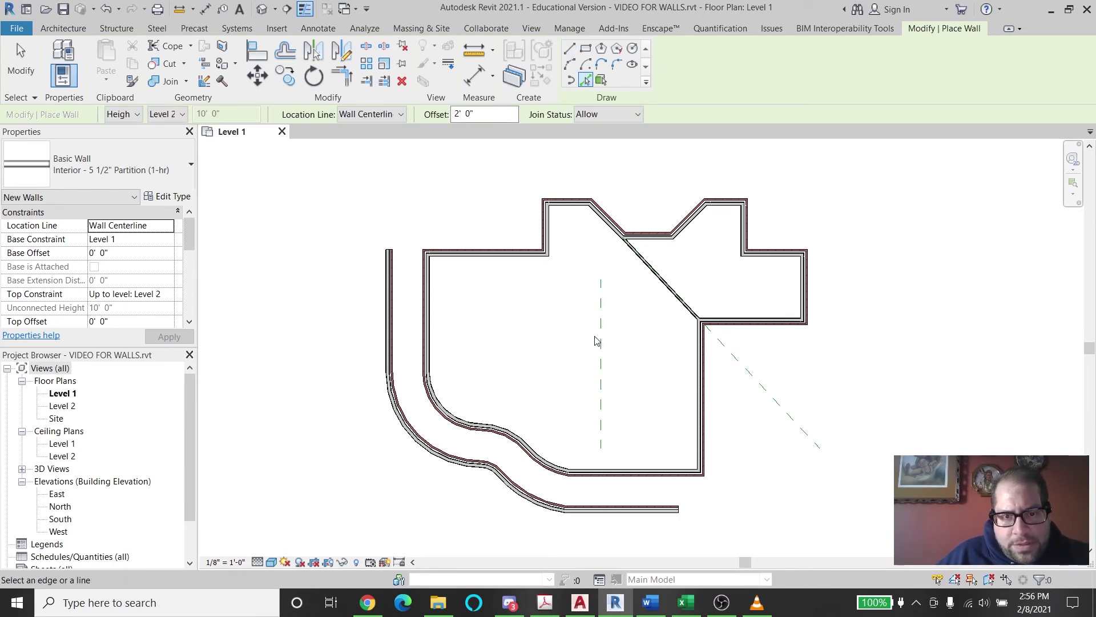
scroll(582, 338, up, 4)
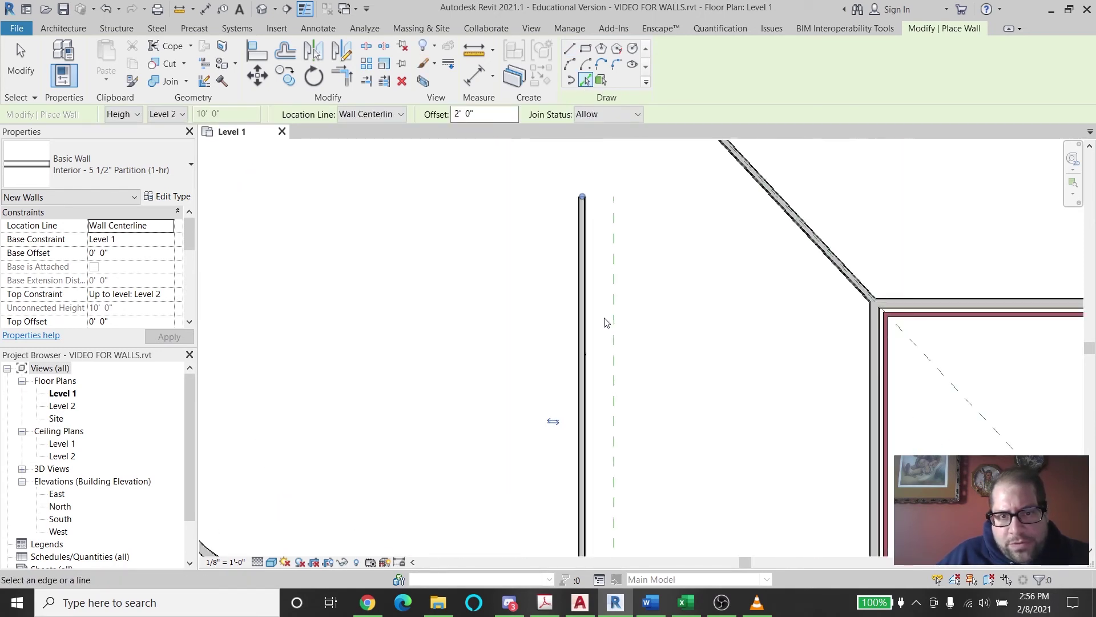
click(616, 318)
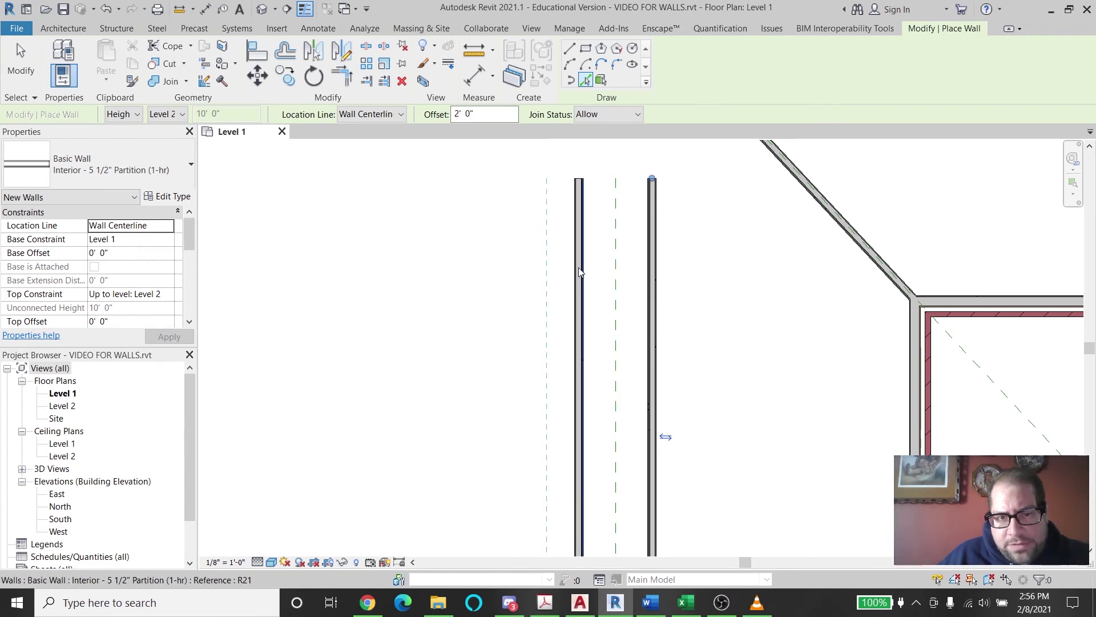
scroll(605, 335, down, 3)
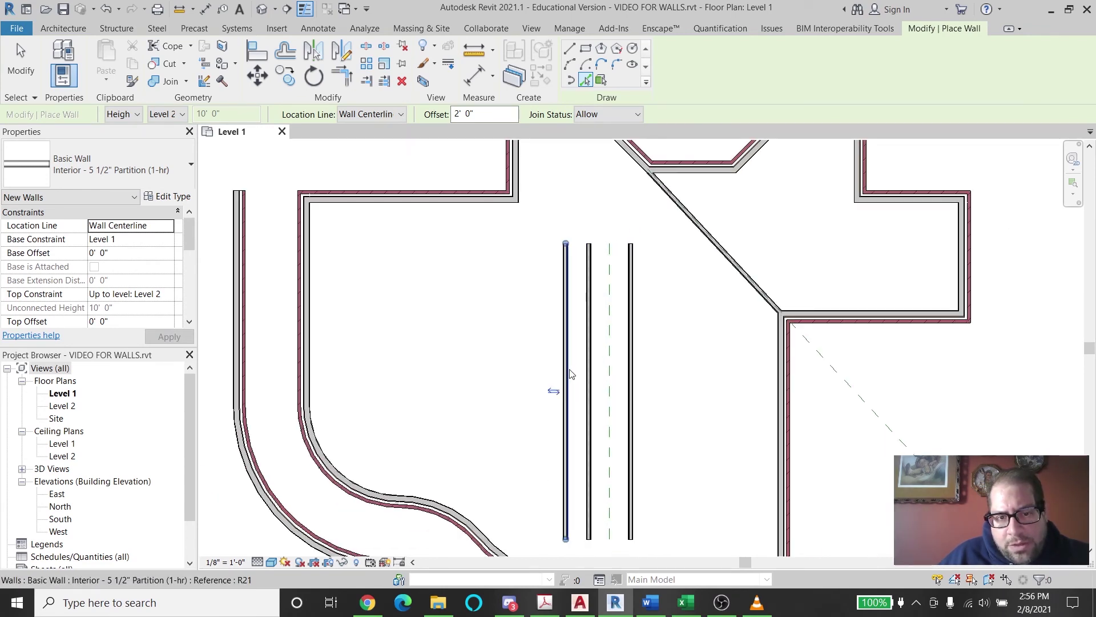
click(565, 372)
click(567, 371)
scroll(636, 393, down, 1)
key(Escape)
key(Escape)
scroll(635, 393, up, 1)
middle_drag(611, 409, 560, 416)
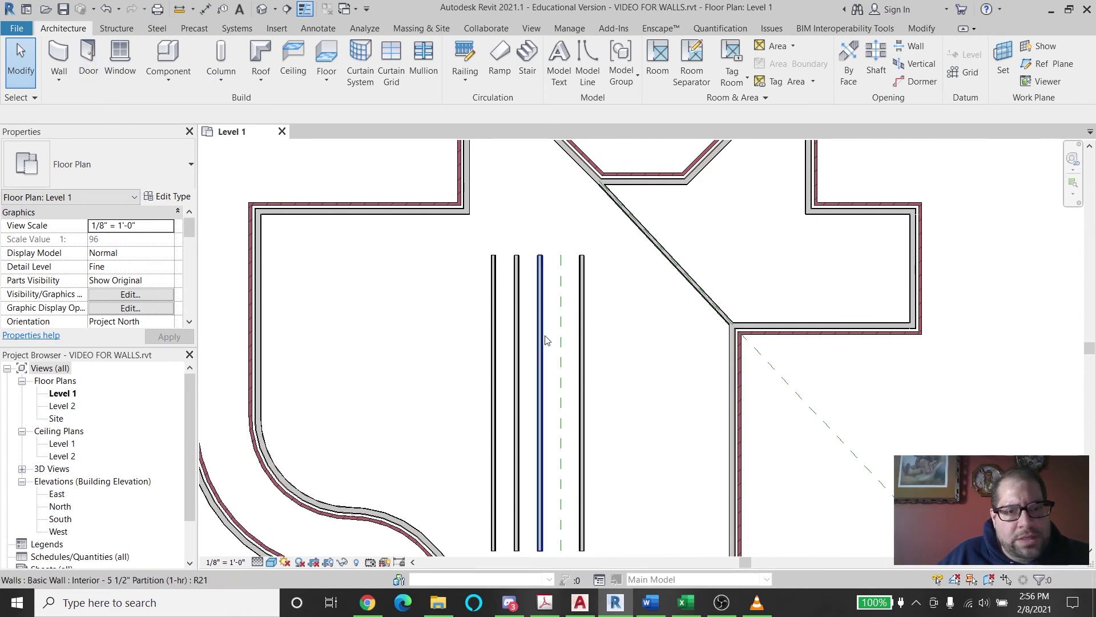
Draw a matching partition wall capping the top of the parallel partitions.
click(494, 333)
right_click(496, 333)
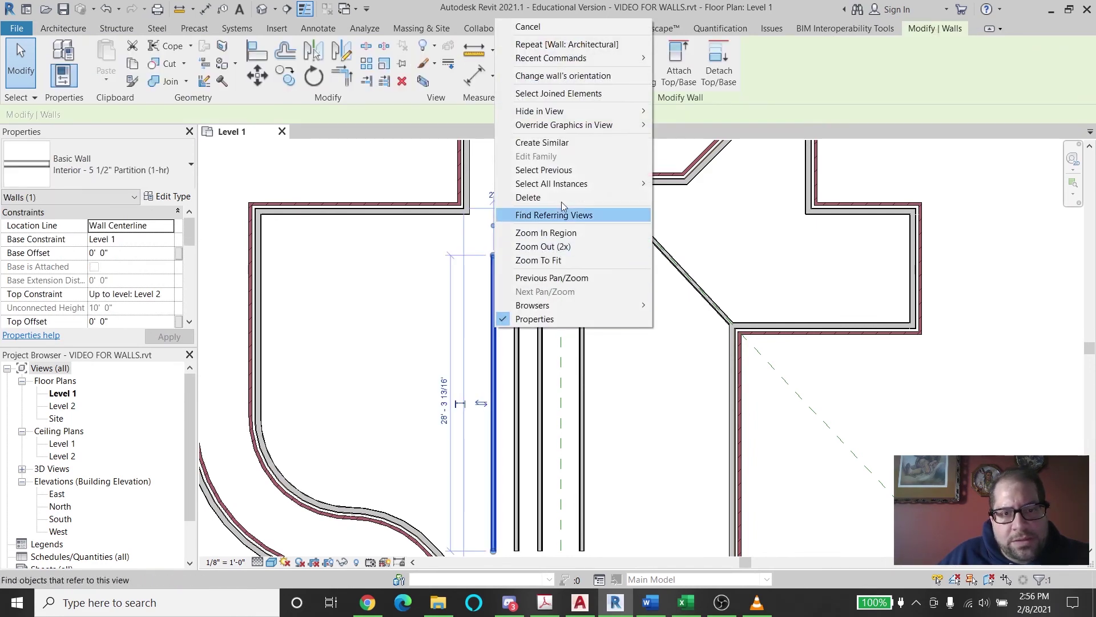
click(567, 147)
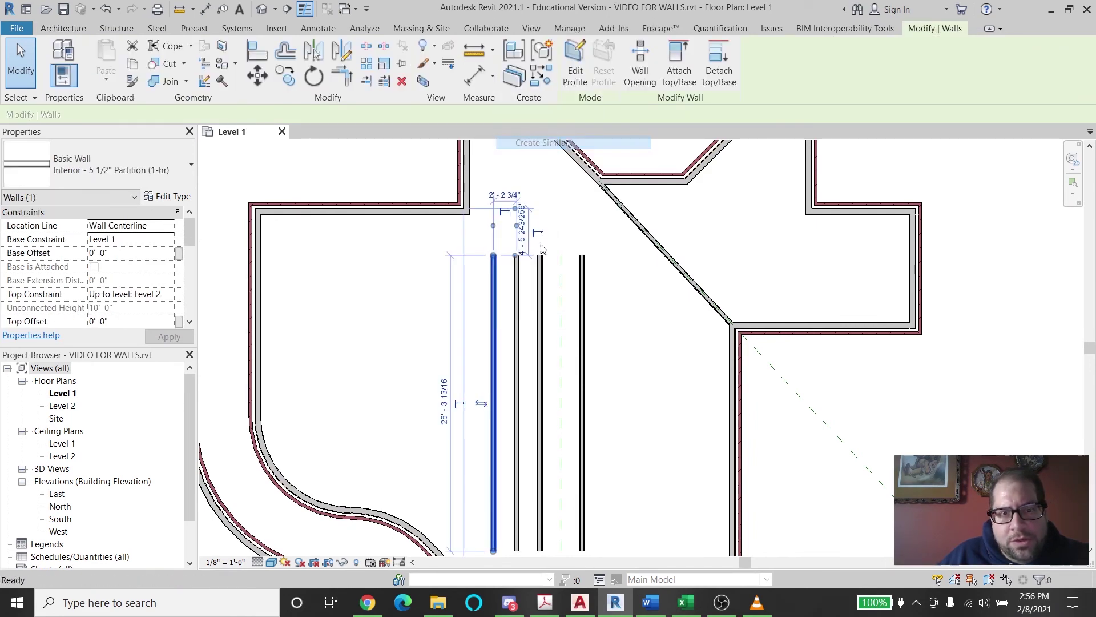
click(495, 255)
click(582, 255)
key(Escape)
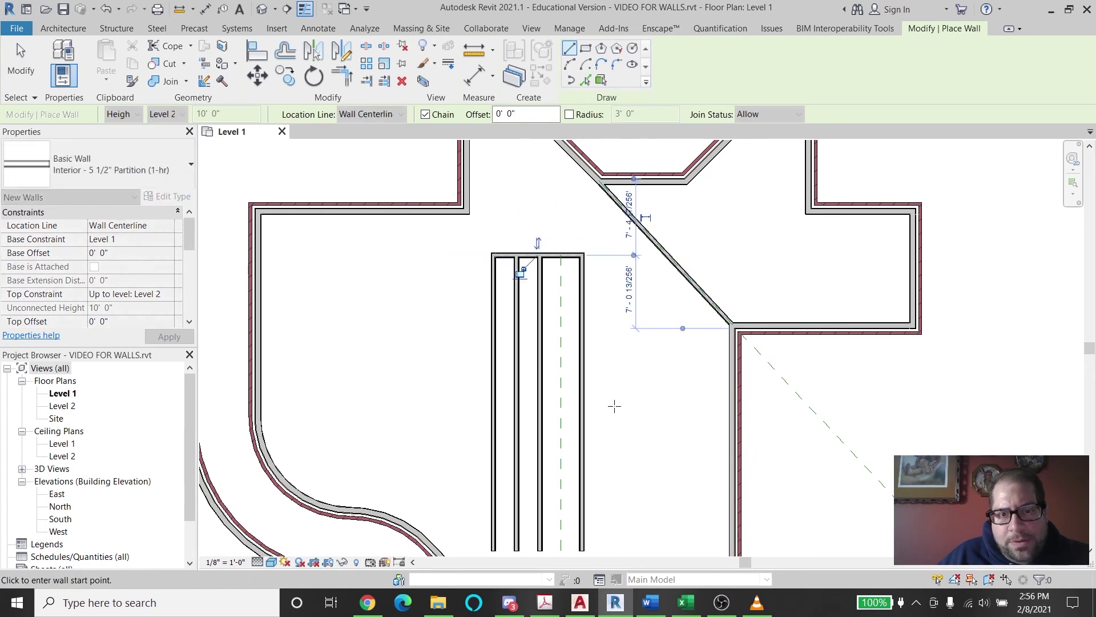
Add a horizontal partition wall crossing the parallel partitions midway.
middle_drag(612, 416, 580, 288)
click(488, 266)
click(549, 266)
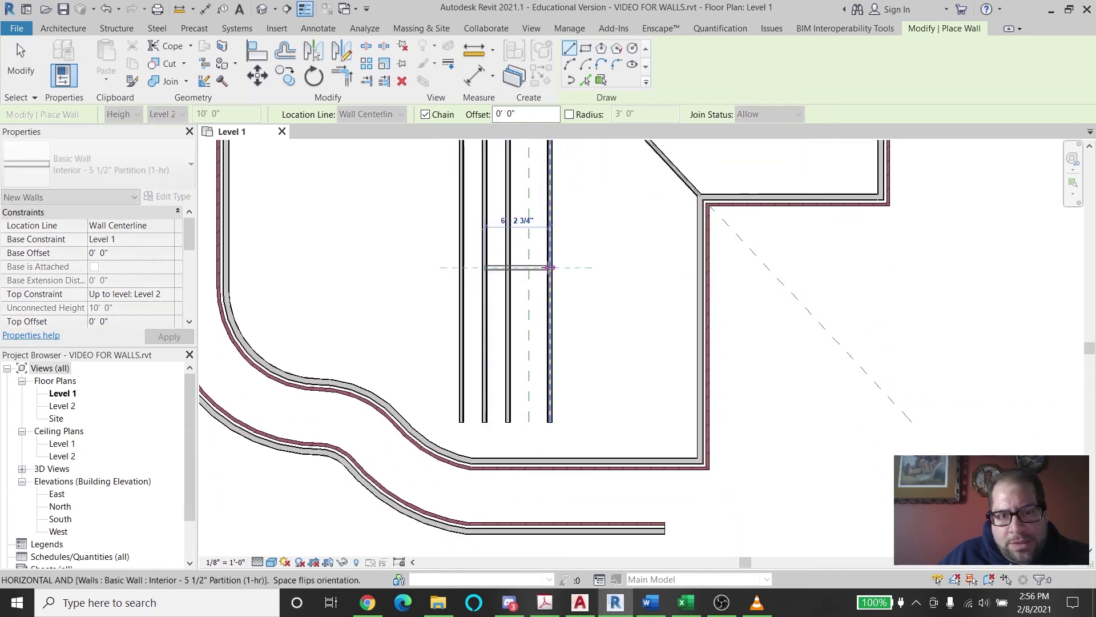
key(Escape)
key(Escape)
scroll(518, 309, down, 4)
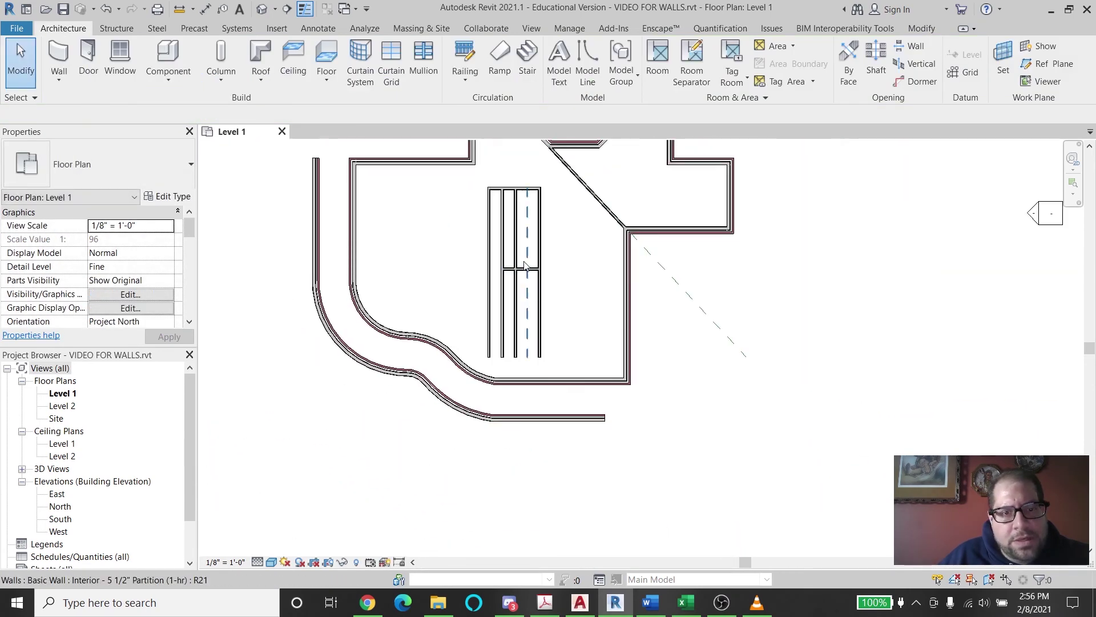
scroll(551, 341, up, 1)
scroll(551, 341, up, 5)
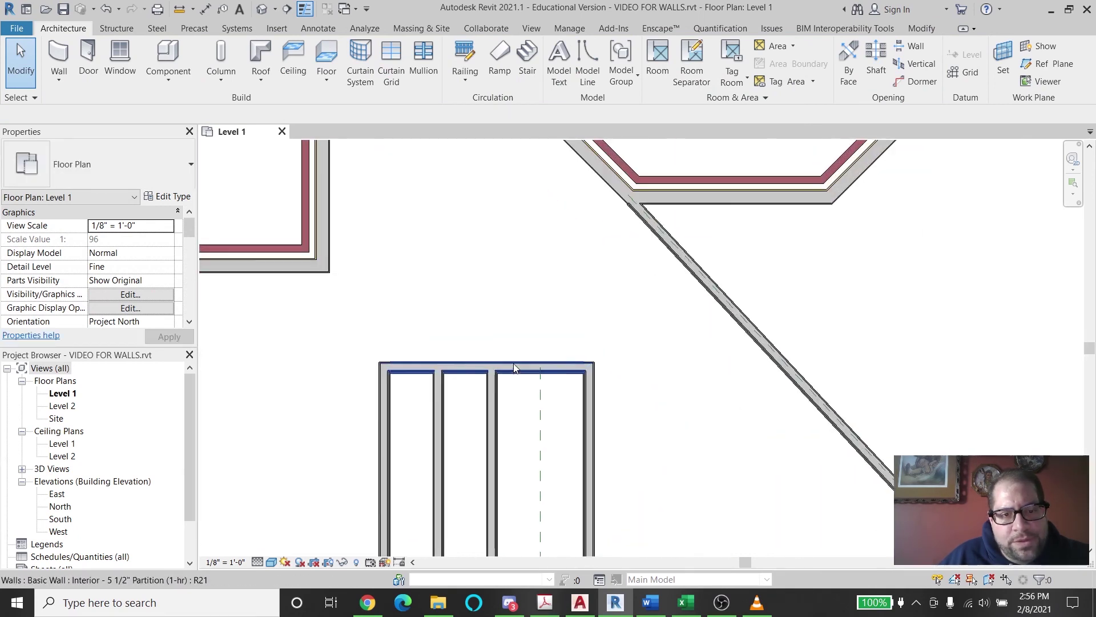
Nudge the top cap wall down toward the partitions with the arrow keys.
click(455, 374)
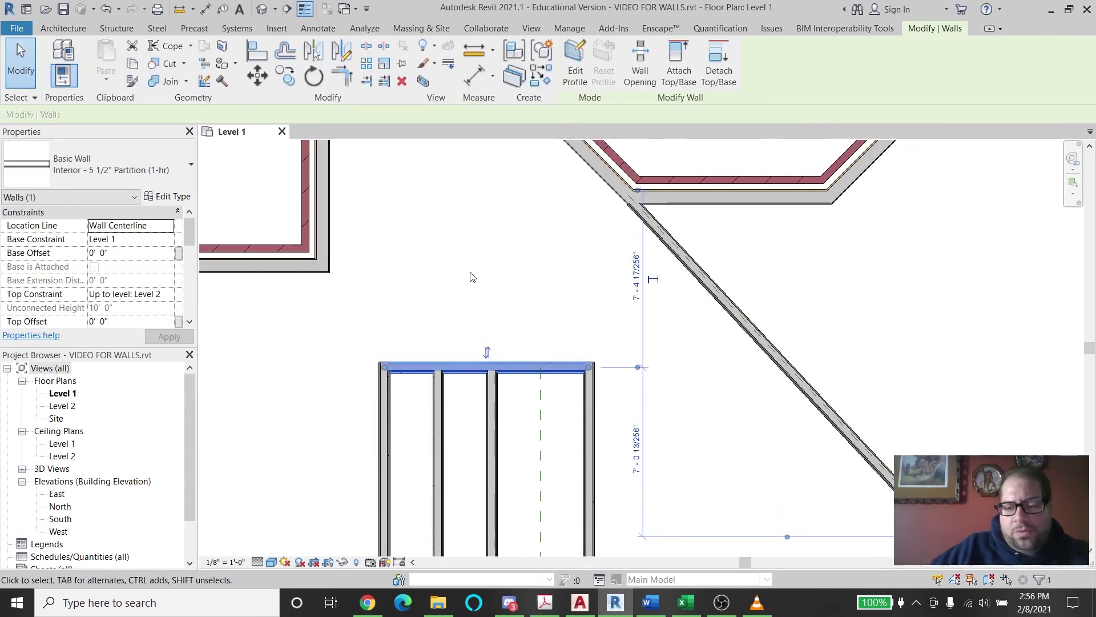
key(Up)
key(Up)
key(Down)
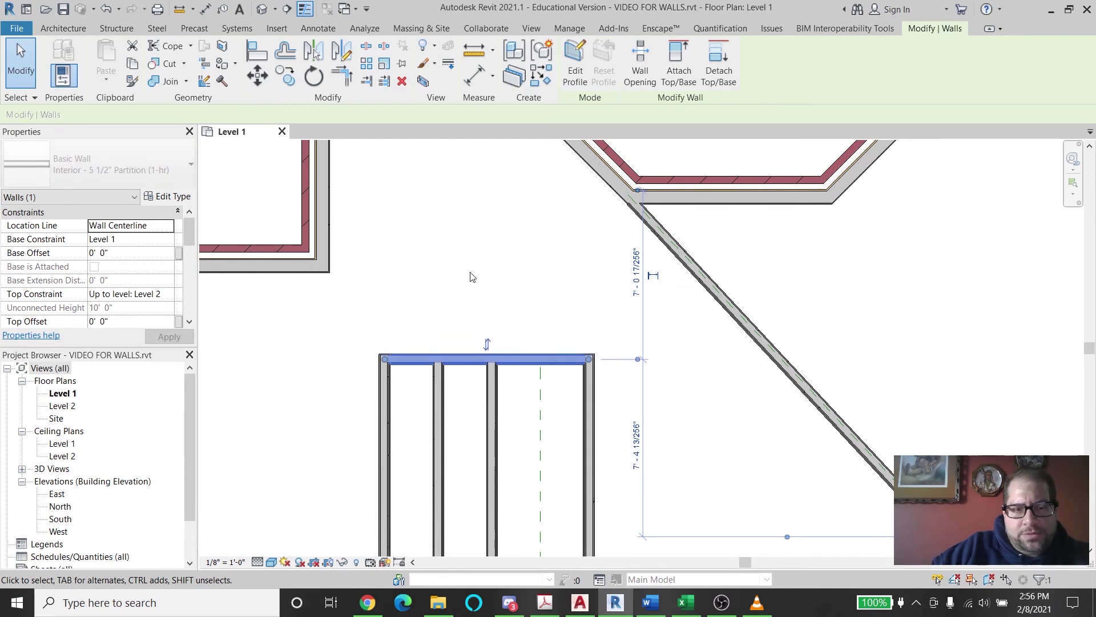
key(Down)
key(Down)
key(Down)
key(Down)
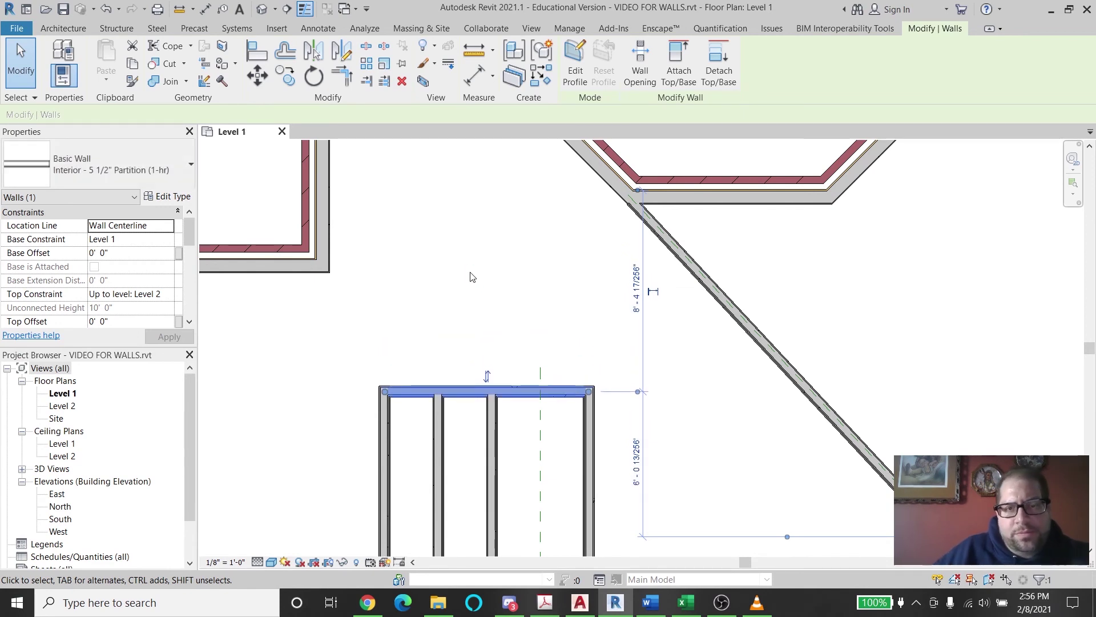
key(Escape)
scroll(629, 372, down, 3)
middle_drag(641, 377, 593, 226)
scroll(594, 226, down, 4)
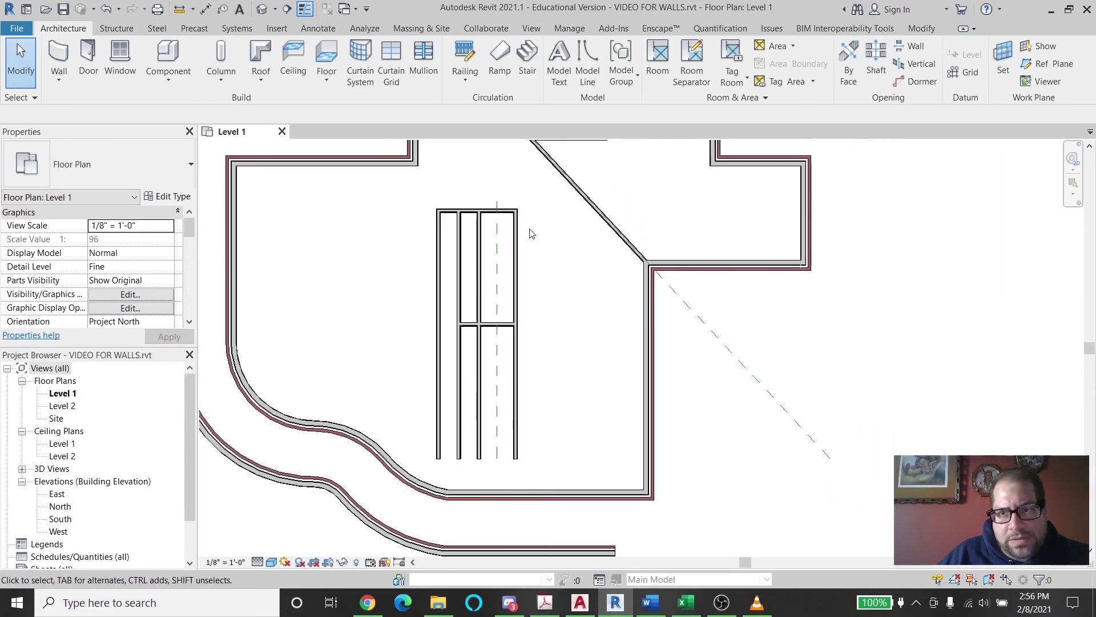
middle_drag(464, 224, 441, 198)
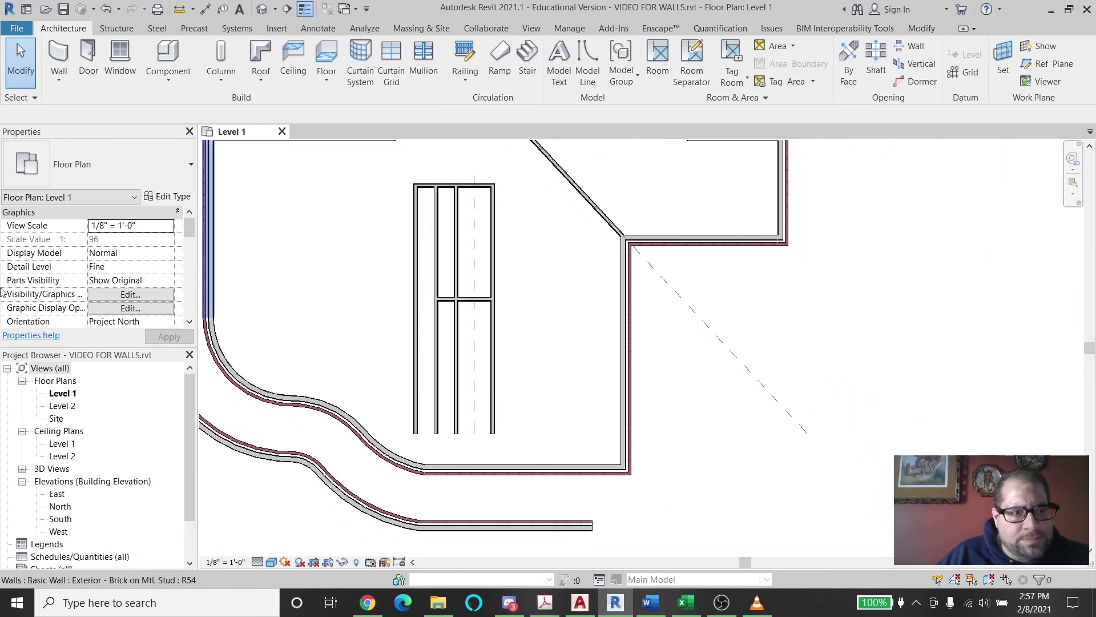
Open the default {3D} view and look over the partition walls.
double_click(47, 469)
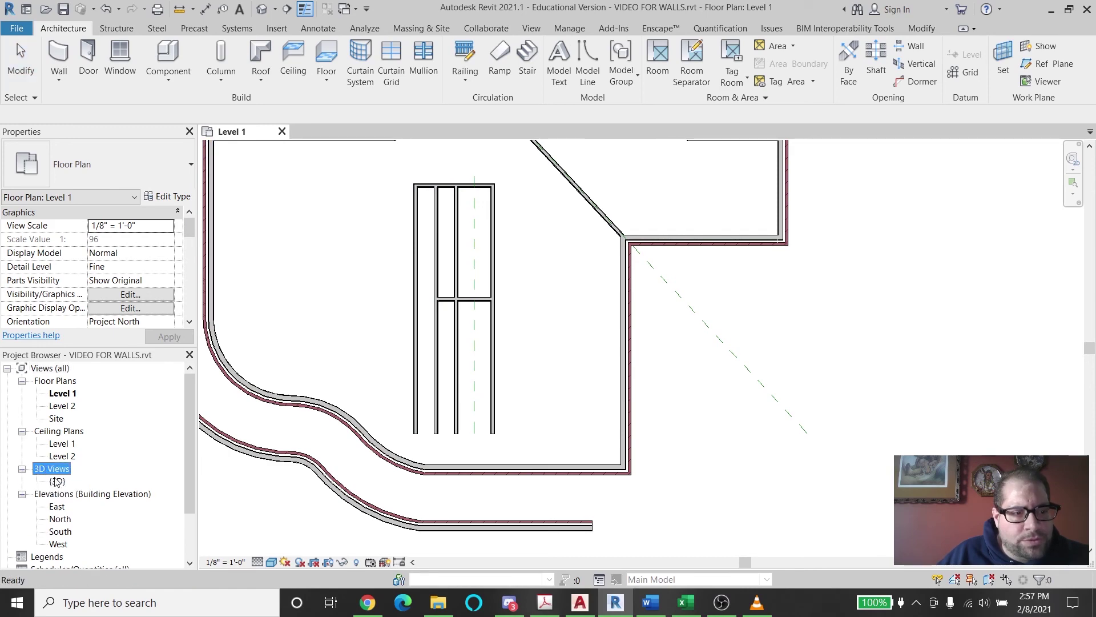
double_click(57, 482)
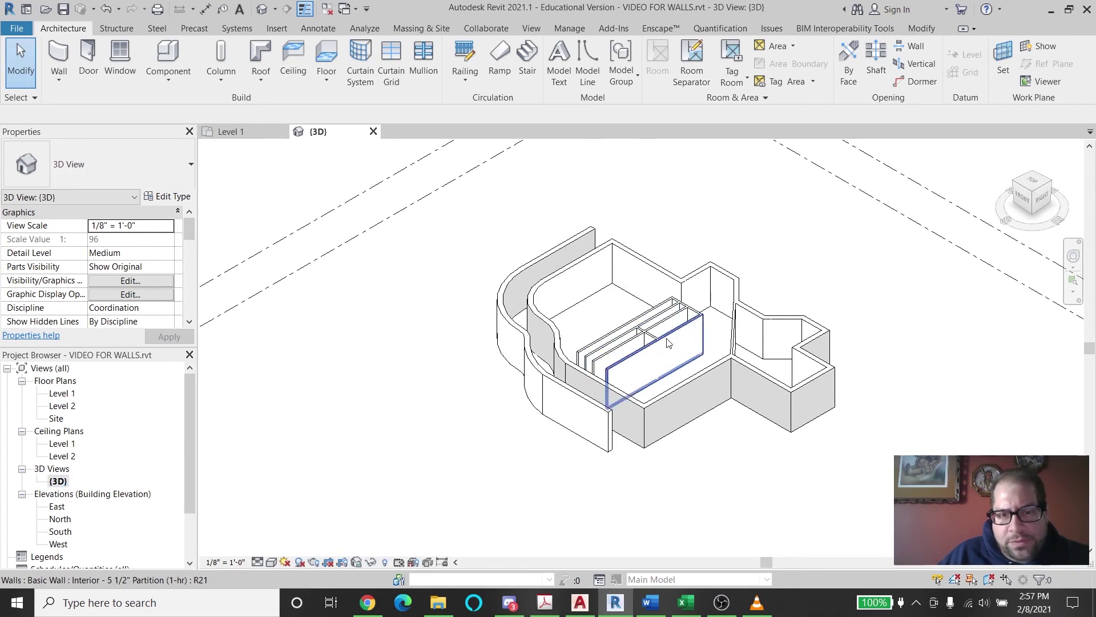
scroll(669, 342, up, 5)
mouse_move(669, 342)
middle_down()
mouse_move(597, 274)
mouse_move(557, 262)
mouse_move(597, 287)
middle_up()
scroll(597, 286, down, 4)
scroll(665, 254, up, 3)
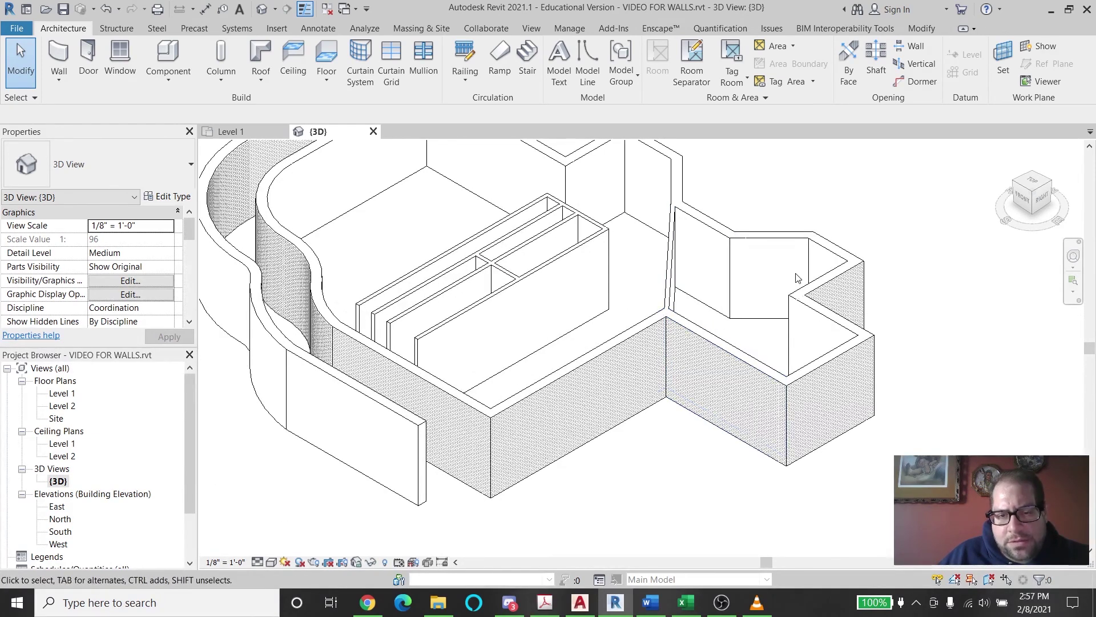
scroll(797, 278, down, 2)
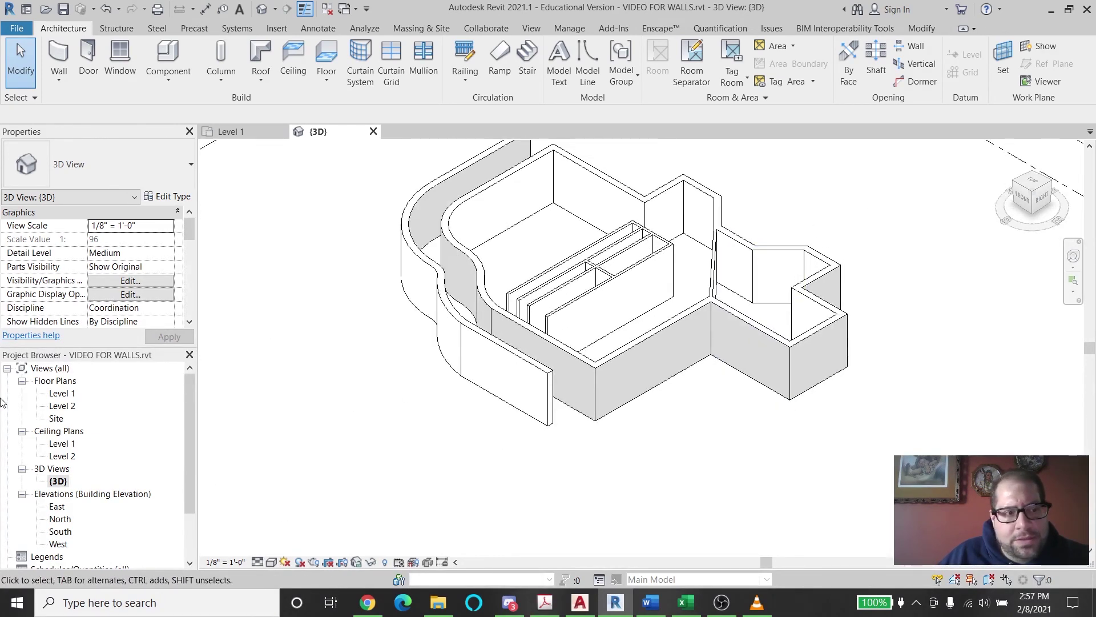
Select the wall beside the curved walls, then start and cancel a new wall.
click(498, 196)
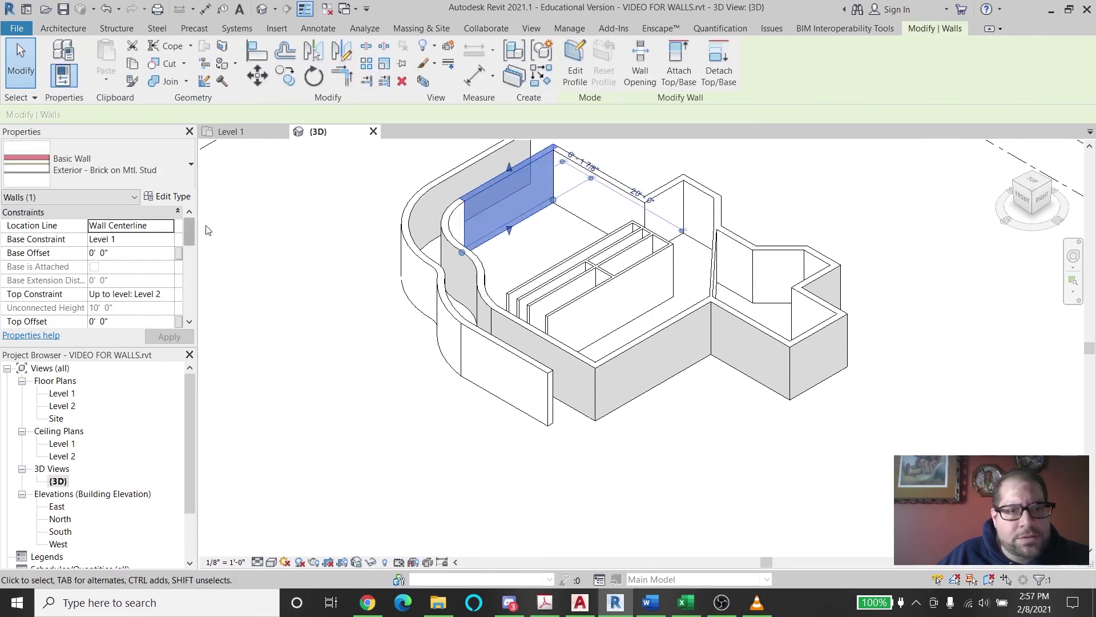
click(63, 28)
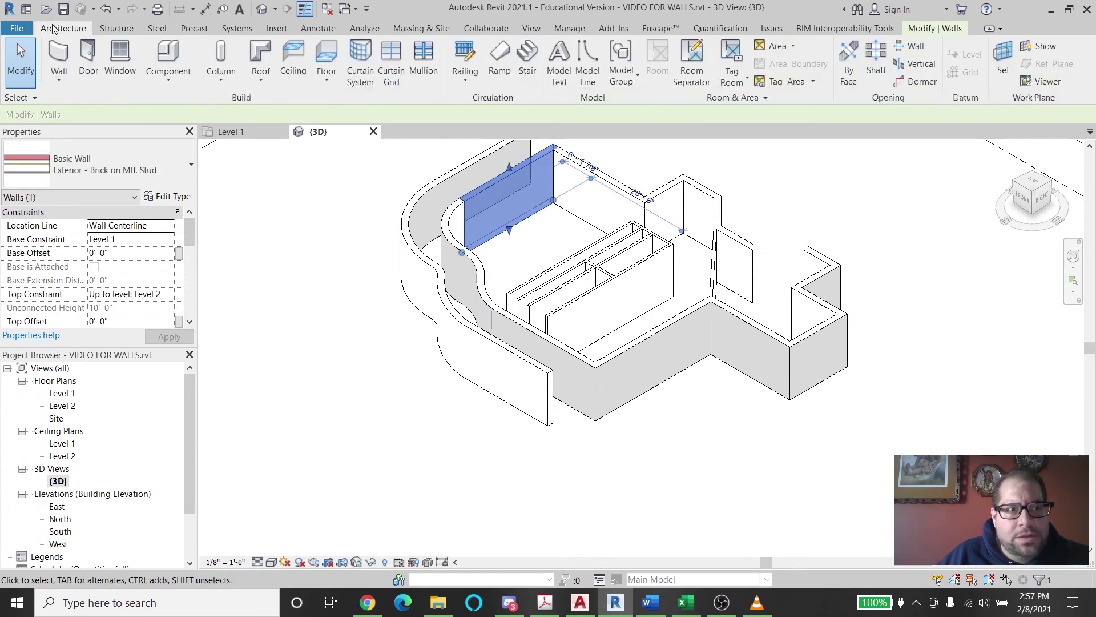
click(59, 57)
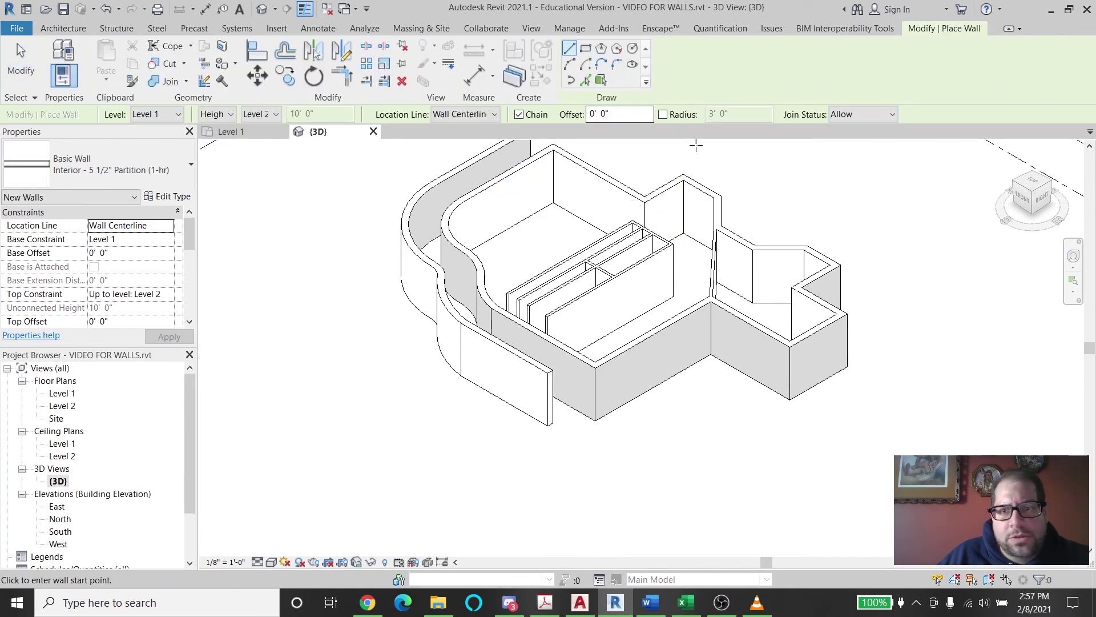
key(Escape)
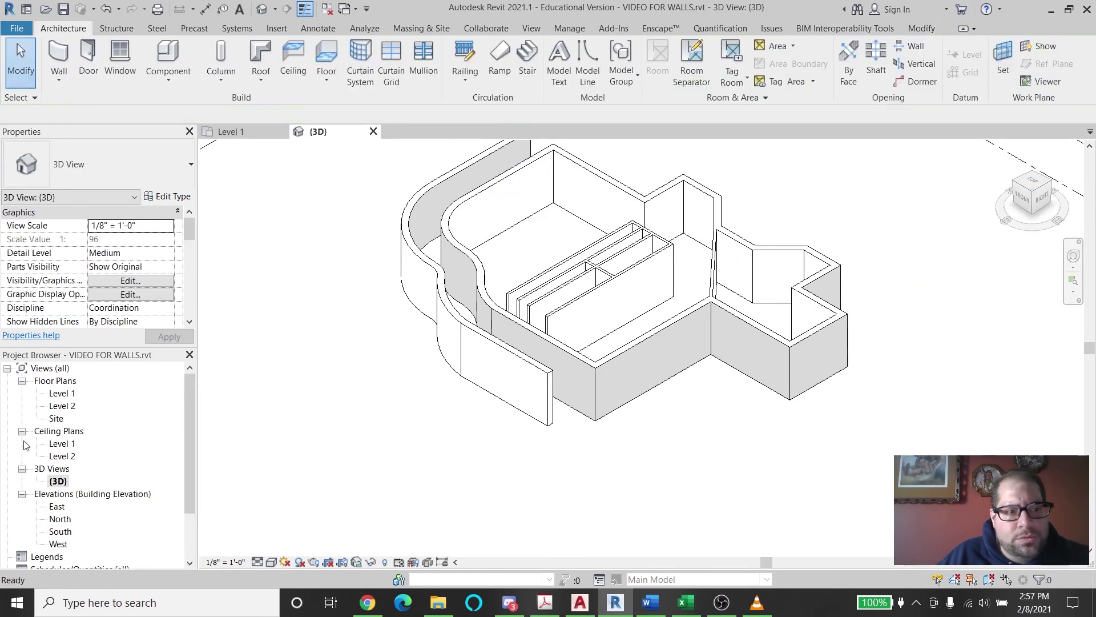
On Level 1, draw a six-sided polygon wall with a 20'-0" radius.
double_click(62, 393)
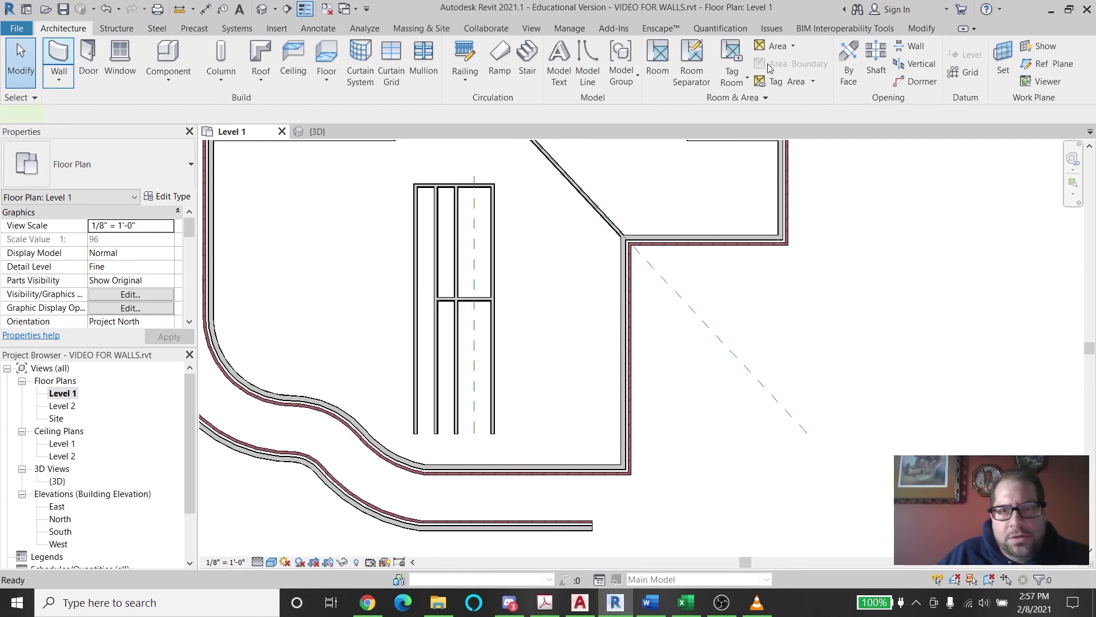
key(w)
key(a)
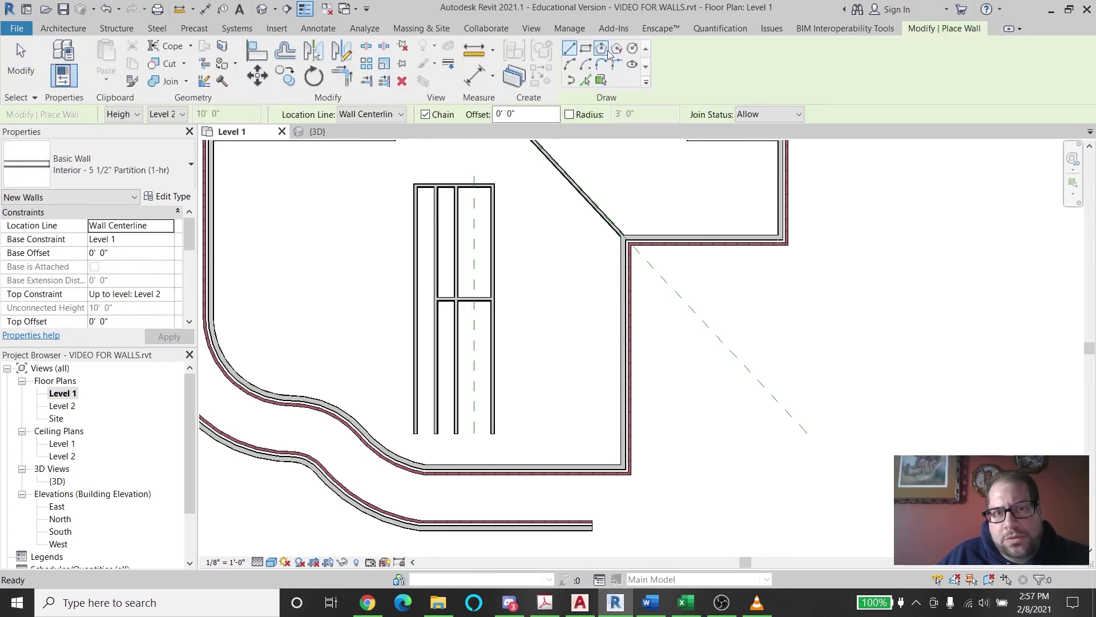
click(603, 50)
mouse_move(844, 362)
middle_down()
mouse_move(749, 306)
mouse_move(534, 295)
middle_up()
click(602, 320)
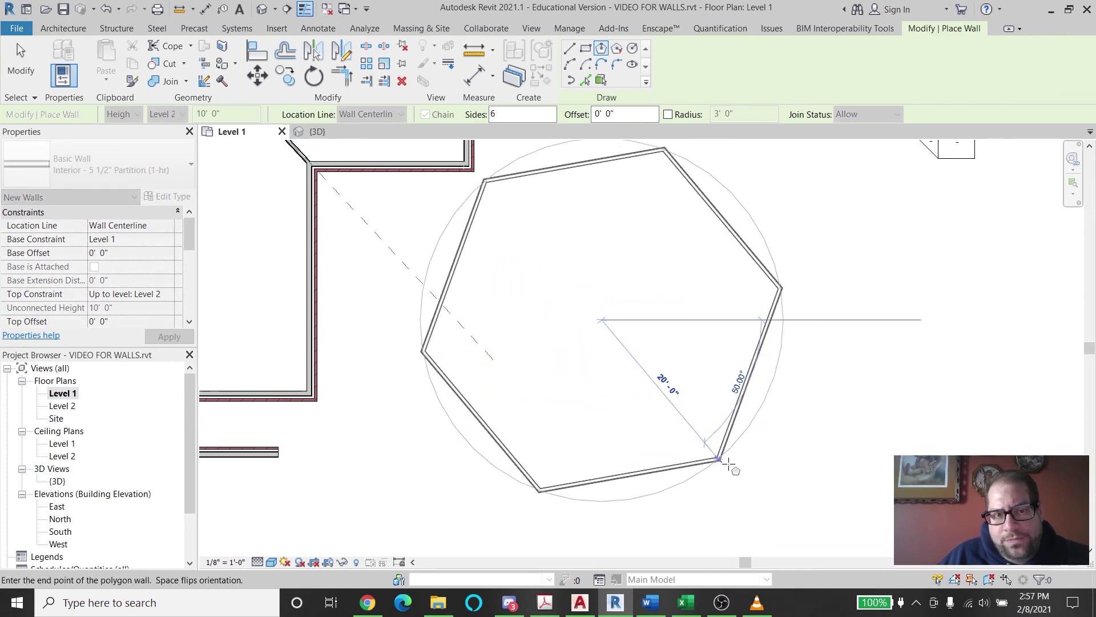
click(766, 496)
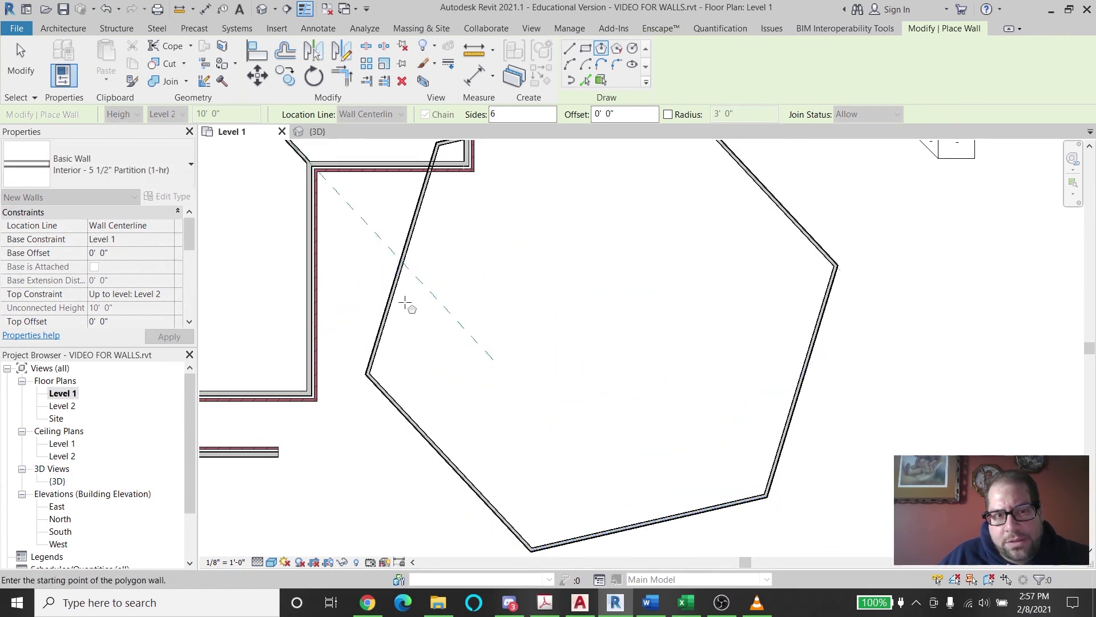
key(Escape)
Delete the hexagon side that crosses the building.
scroll(594, 343, up, 3)
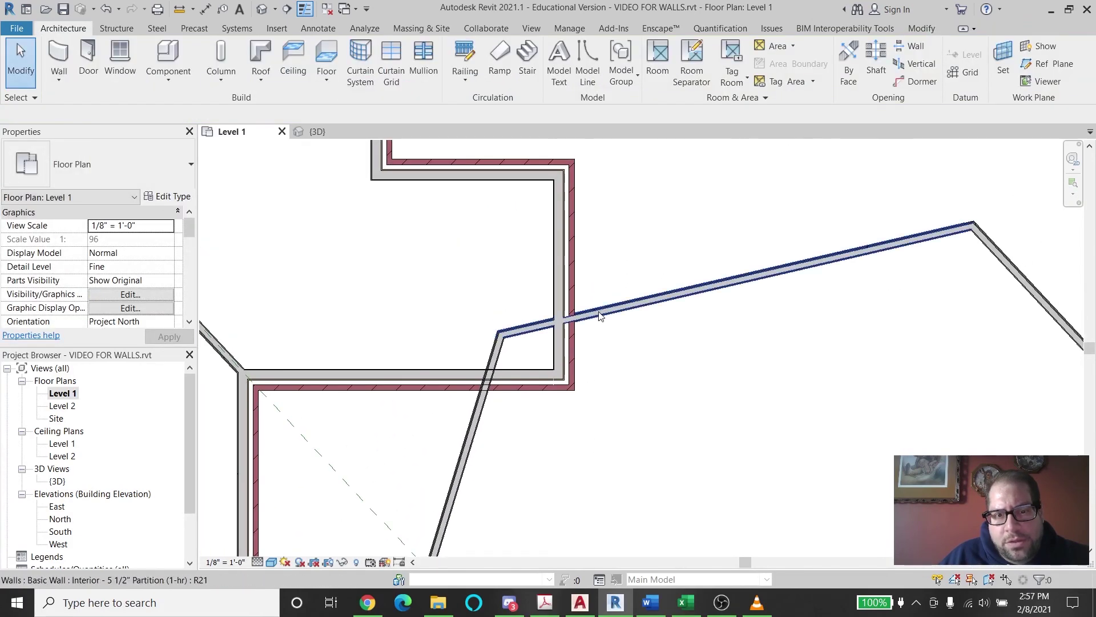
scroll(592, 316, down, 2)
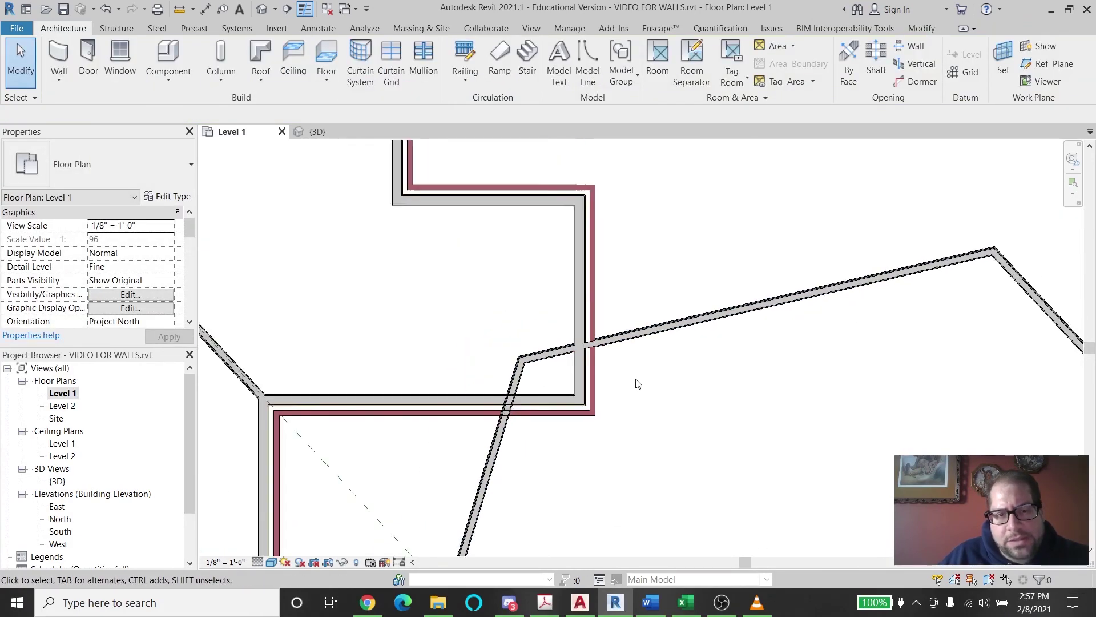
scroll(638, 384, down, 2)
click(649, 357)
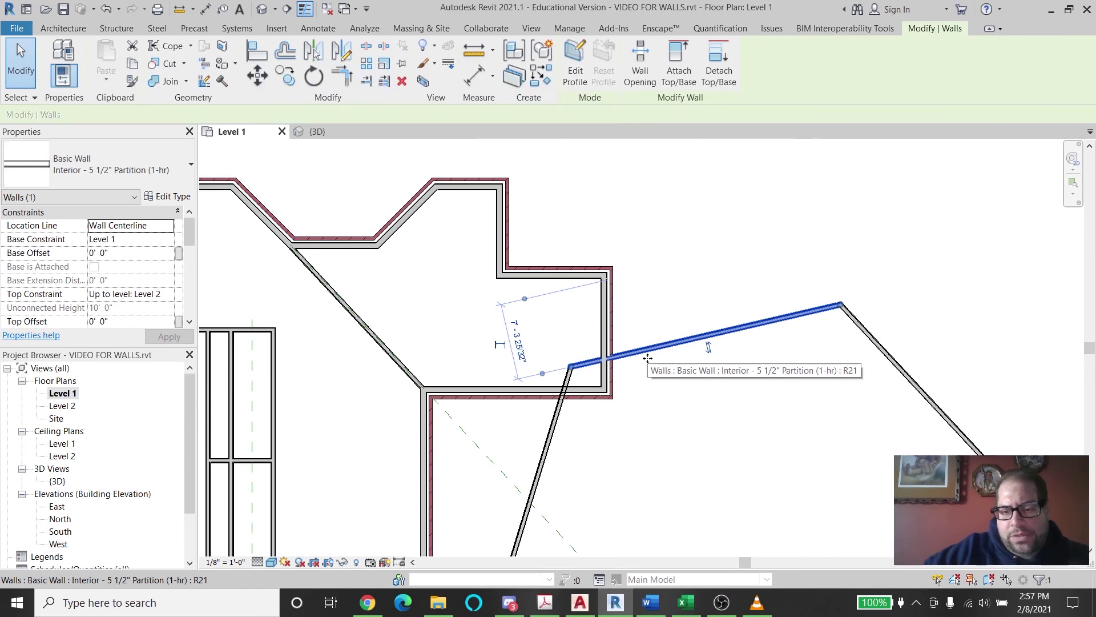
key(Delete)
Delete the other sloped hexagon side and zoom out to show the whole layout.
scroll(742, 456, down, 1)
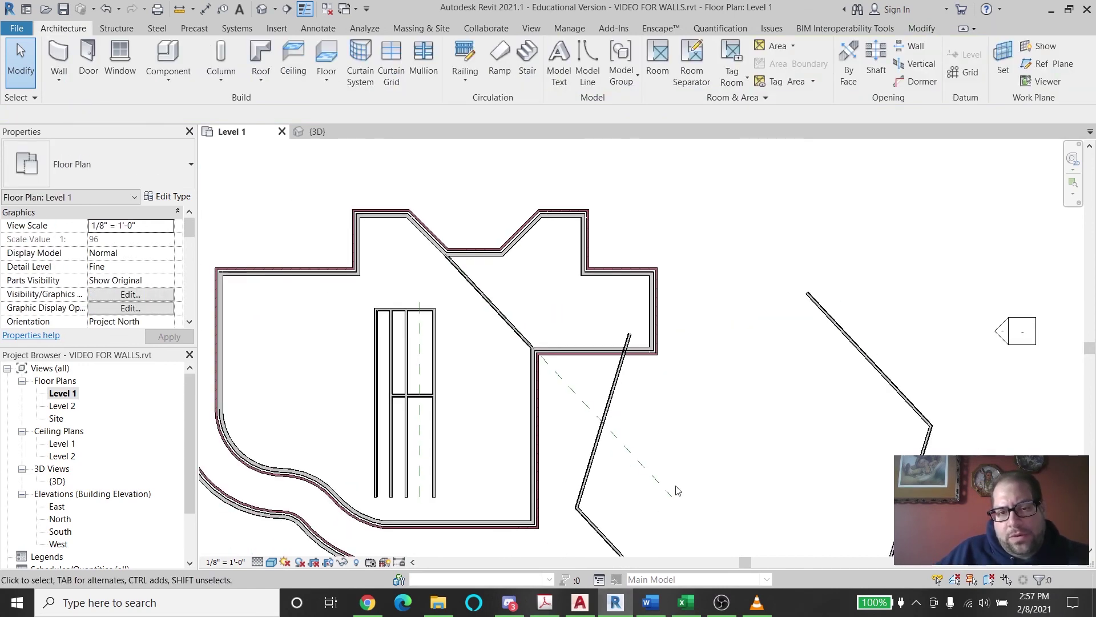
click(613, 388)
key(Delete)
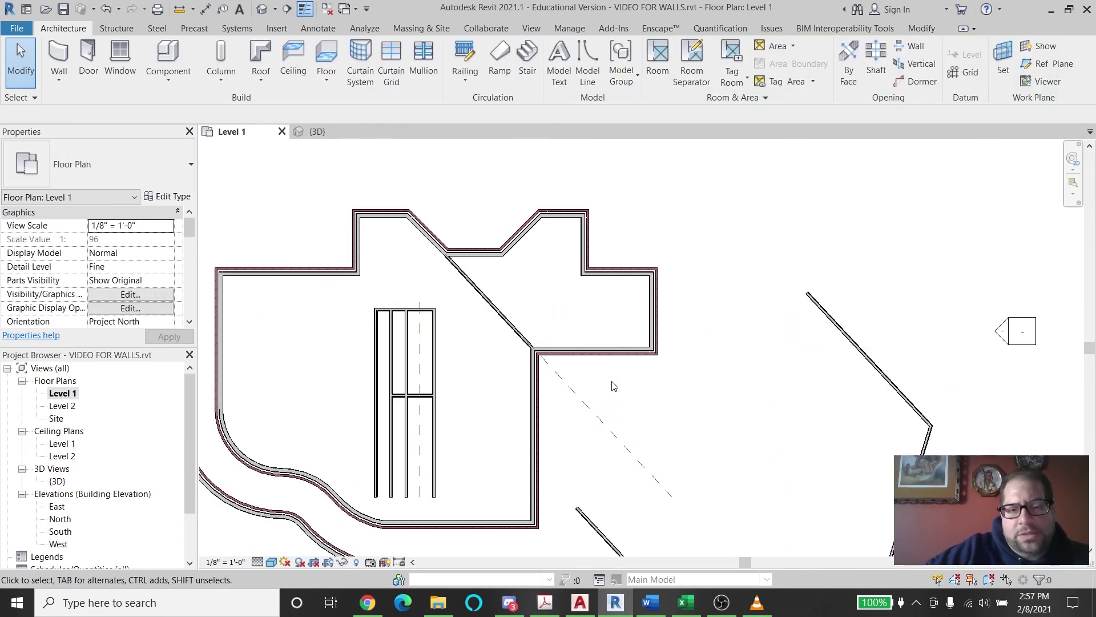
scroll(693, 383, down, 1)
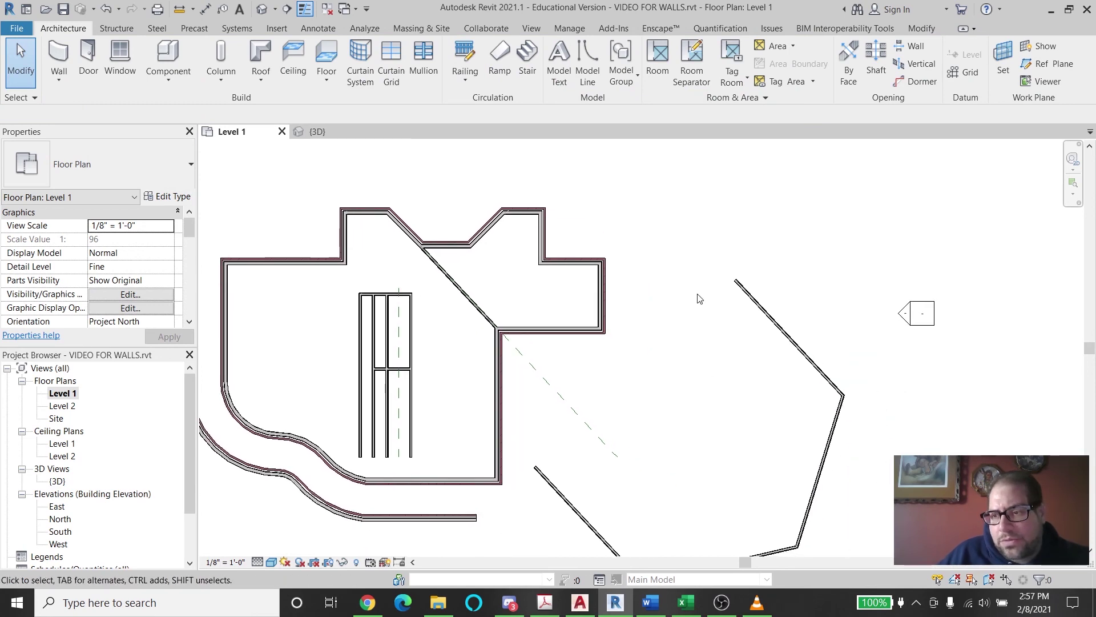
scroll(631, 384, down, 2)
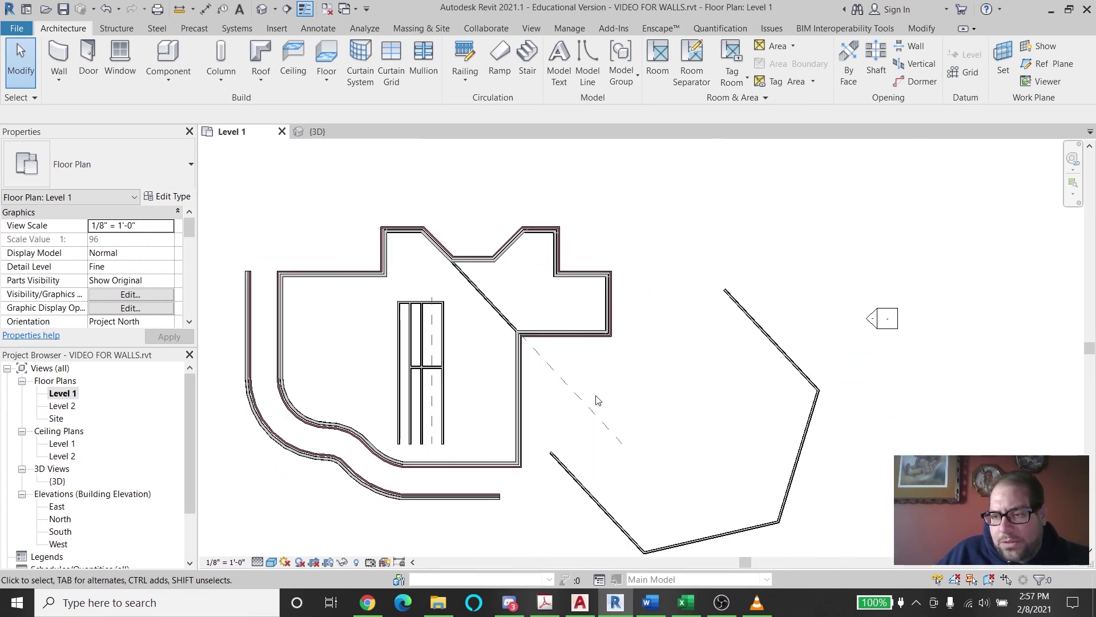
middle_drag(597, 397, 661, 384)
scroll(621, 316, up, 1)
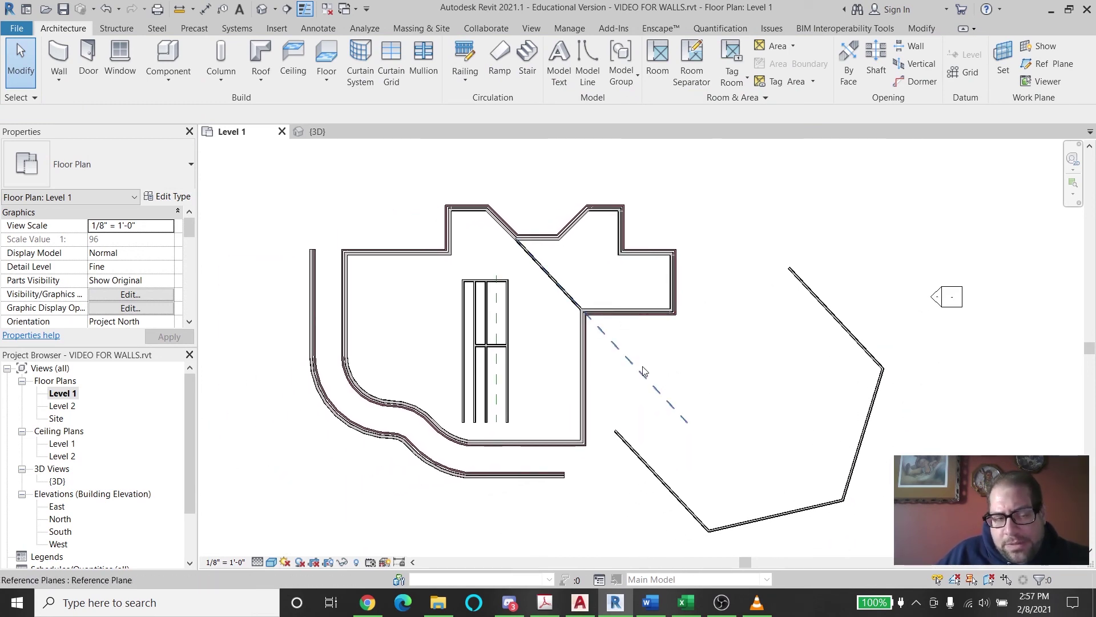